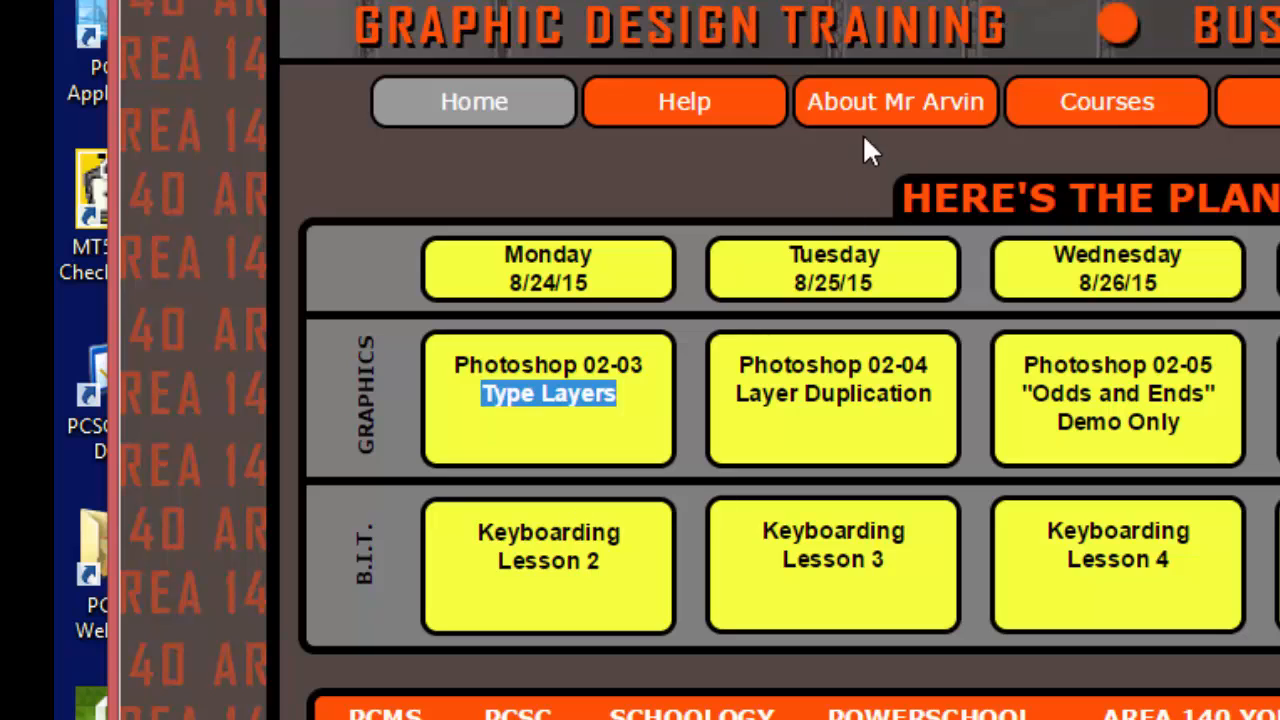
# Step: Open the "Photoshop 02-03: Type Layers" assignment from the Computer Graphics section of the class website's Help page
pyautogui.click(708, 108)
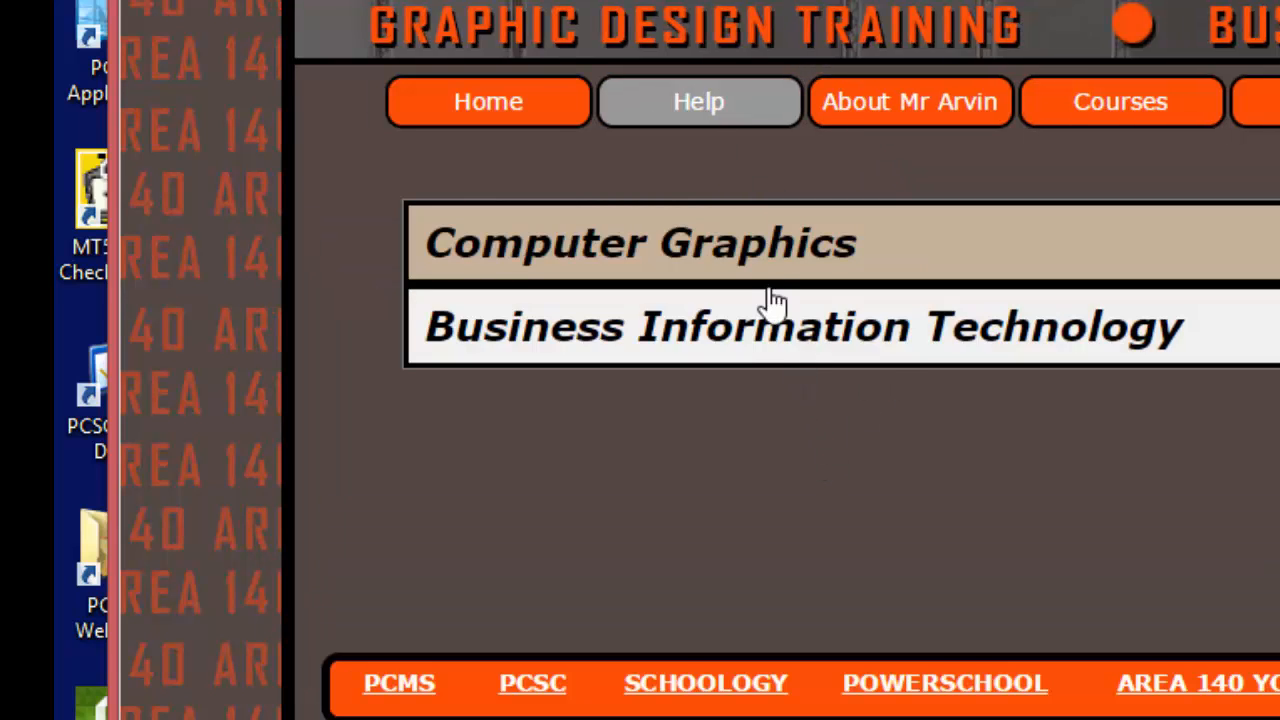
pyautogui.click(764, 256)
pyautogui.scroll(-5, 810, 520)
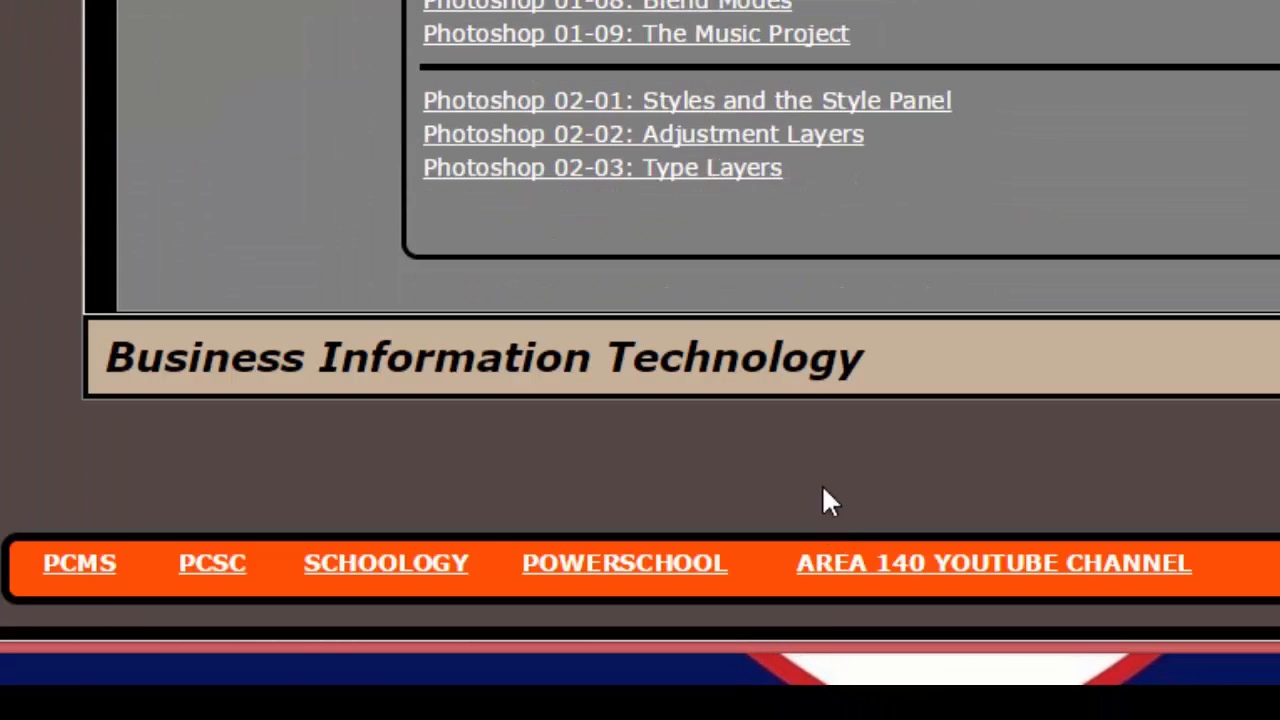
pyautogui.click(686, 168)
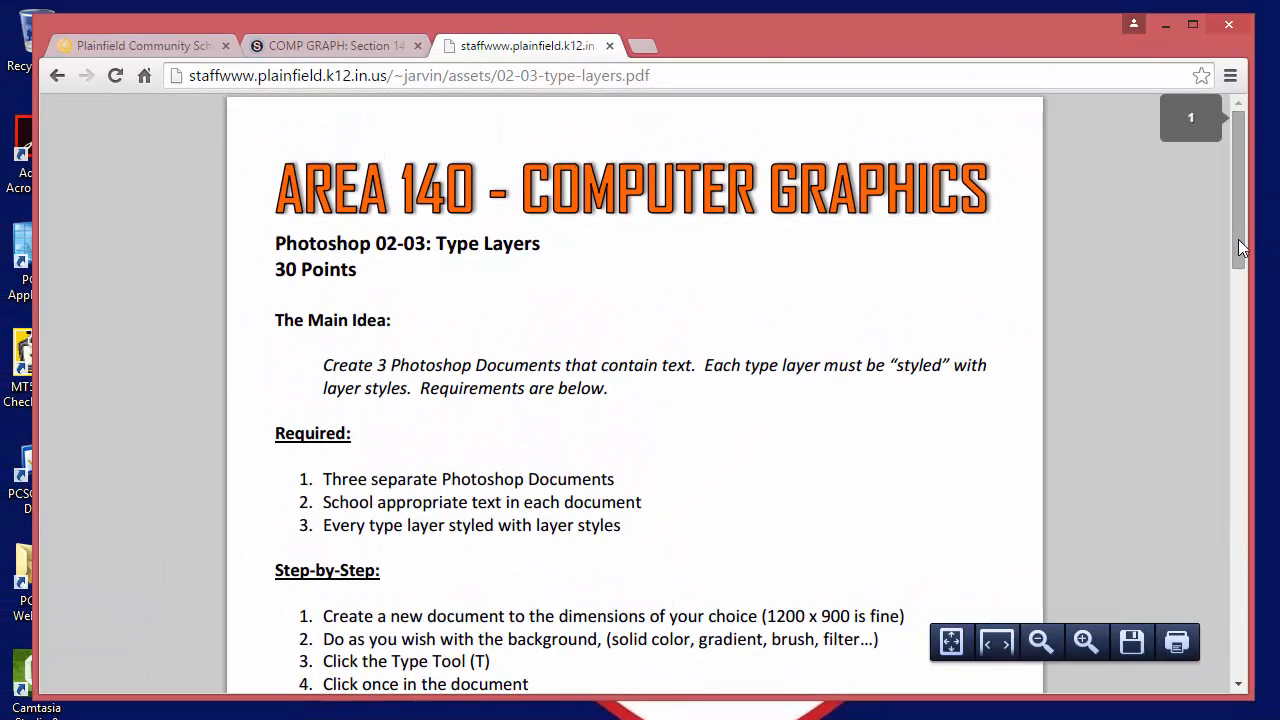
# Step: Read through the Type Layers assignment, covering its main idea, requirements, steps, optional text warping, file names and submission instructions
pyautogui.moveTo(1238, 244)
pyautogui.mouseDown()
pyautogui.moveTo(1233, 302)
pyautogui.moveTo(1240, 265)
pyautogui.mouseUp()
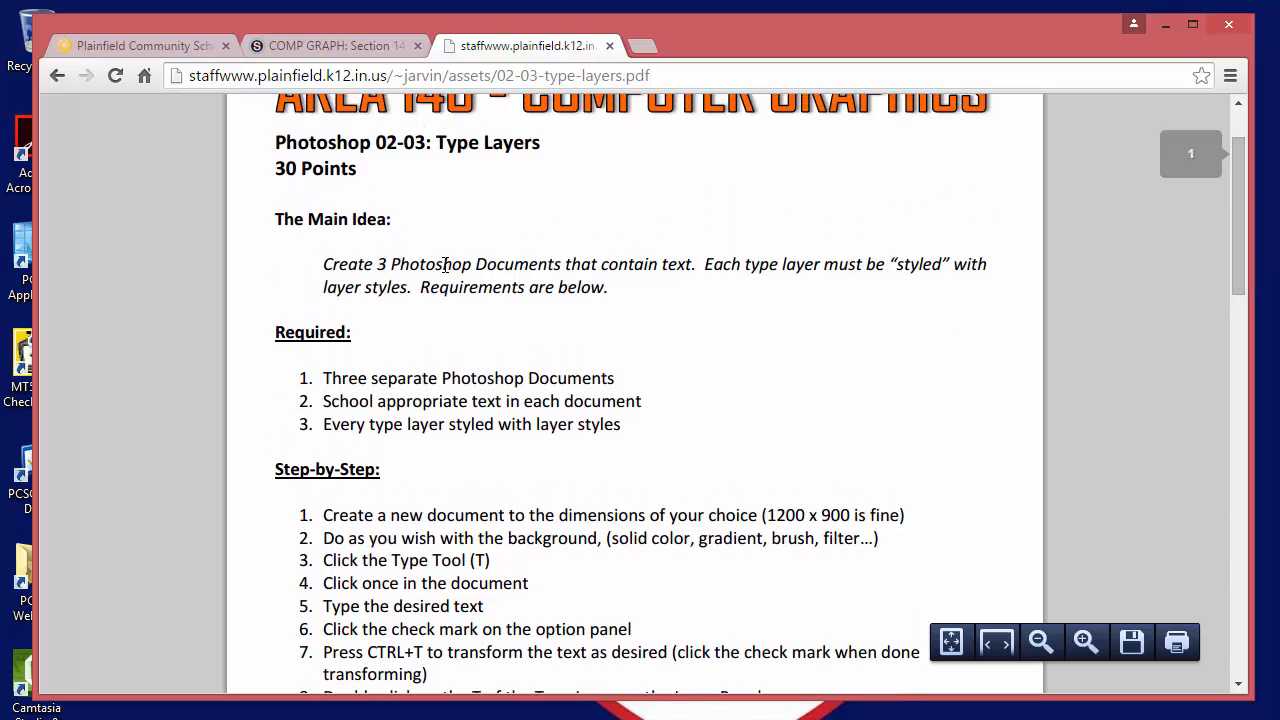
pyautogui.moveTo(377, 265); pyautogui.dragTo(514, 266)
pyautogui.moveTo(611, 265); pyautogui.dragTo(694, 266)
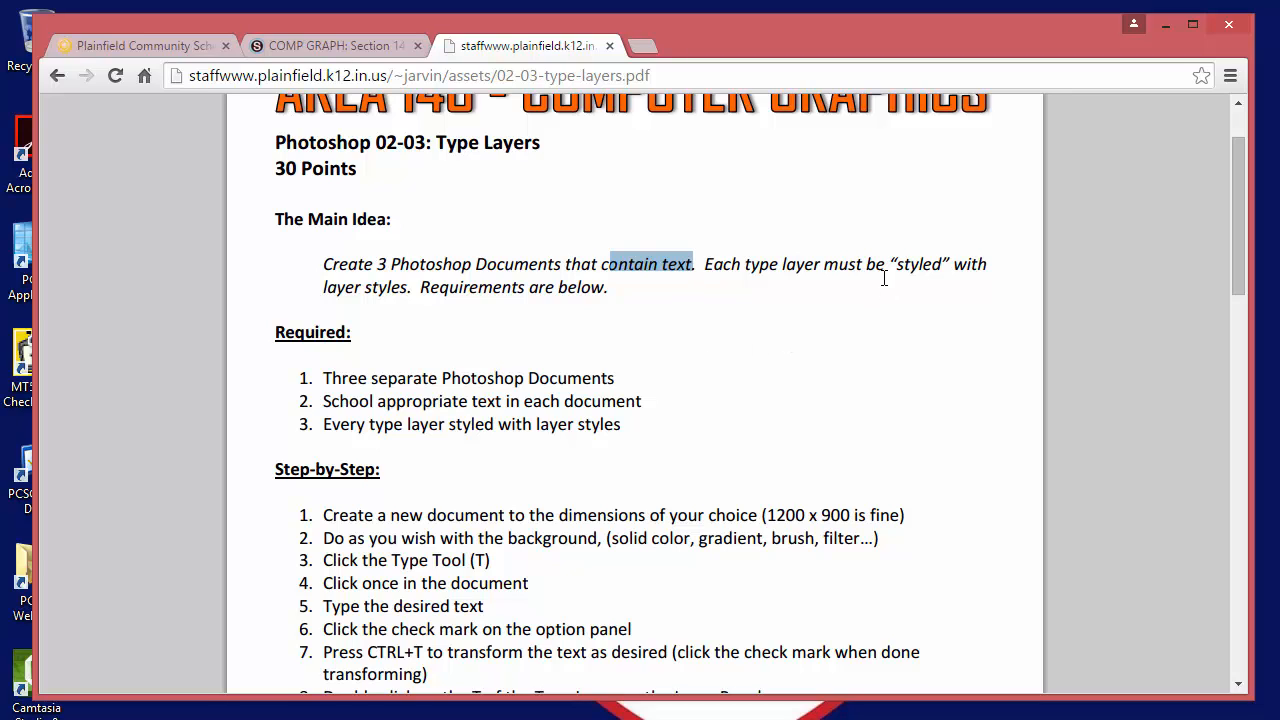
pyautogui.moveTo(886, 264); pyautogui.dragTo(945, 265)
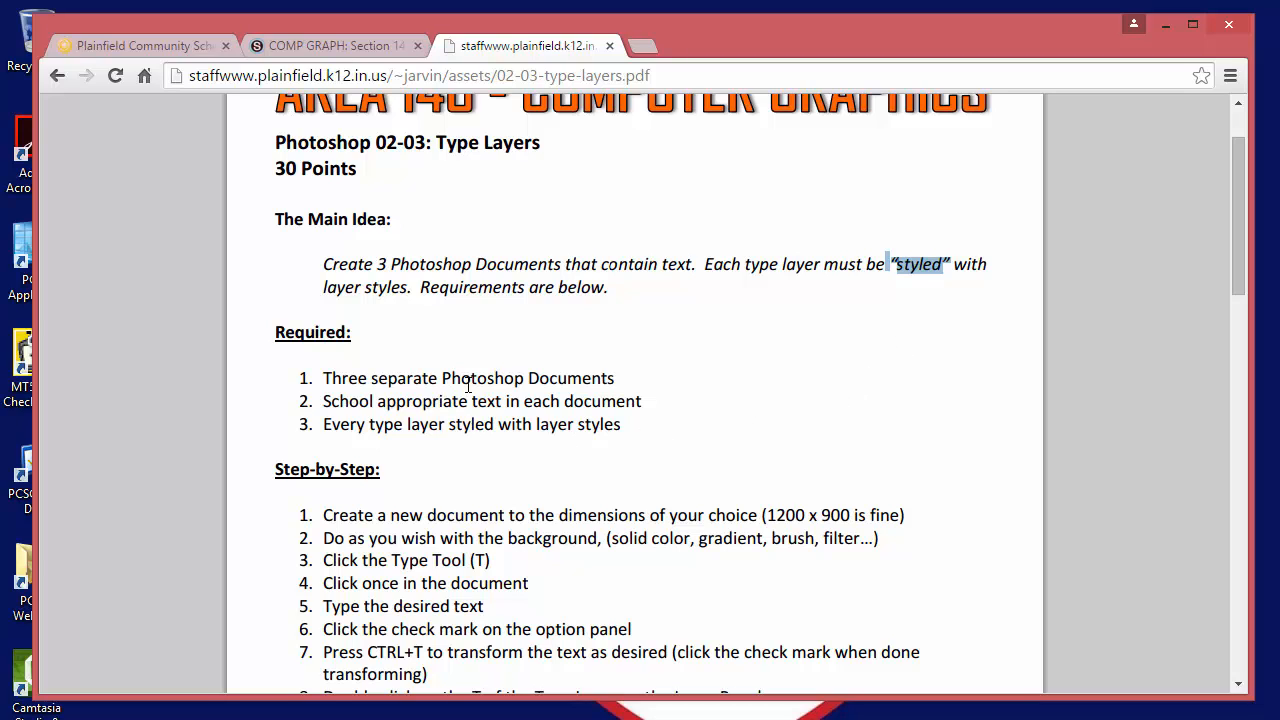
pyautogui.moveTo(343, 378); pyautogui.dragTo(516, 403)
pyautogui.moveTo(440, 425); pyautogui.dragTo(566, 471)
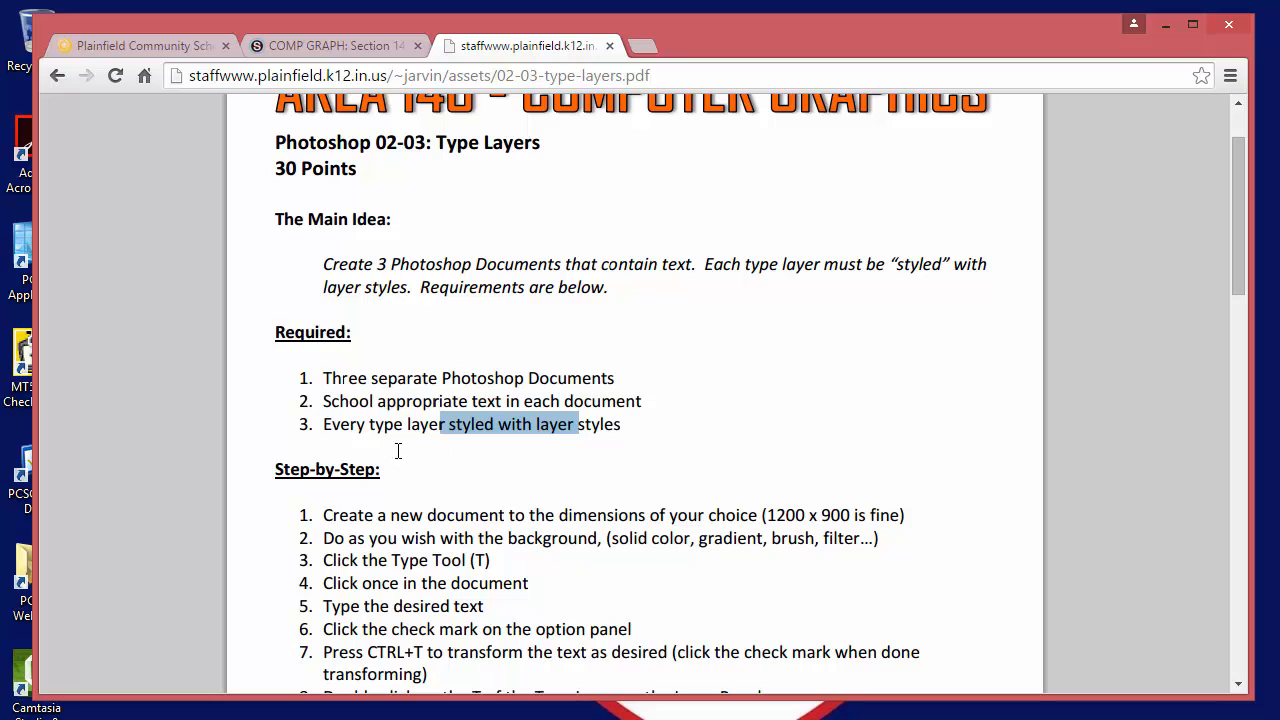
pyautogui.scroll(-3, 611, 480)
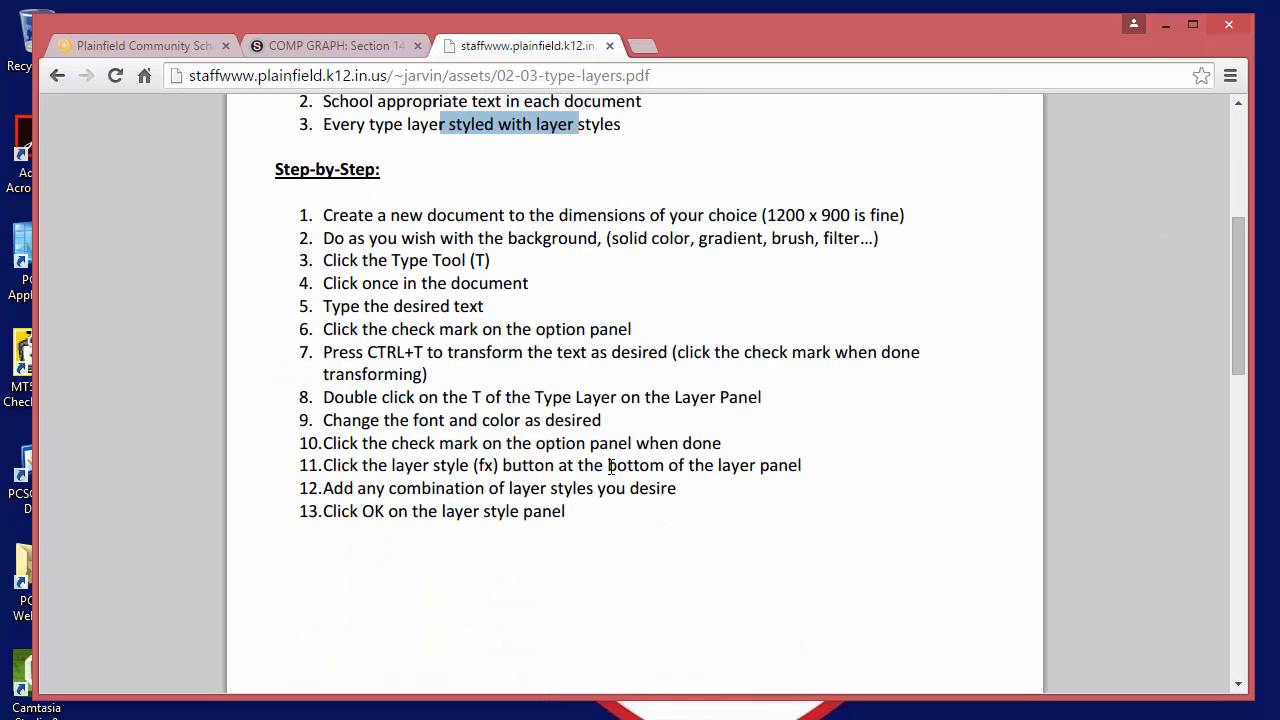
pyautogui.scroll(-5, 611, 467)
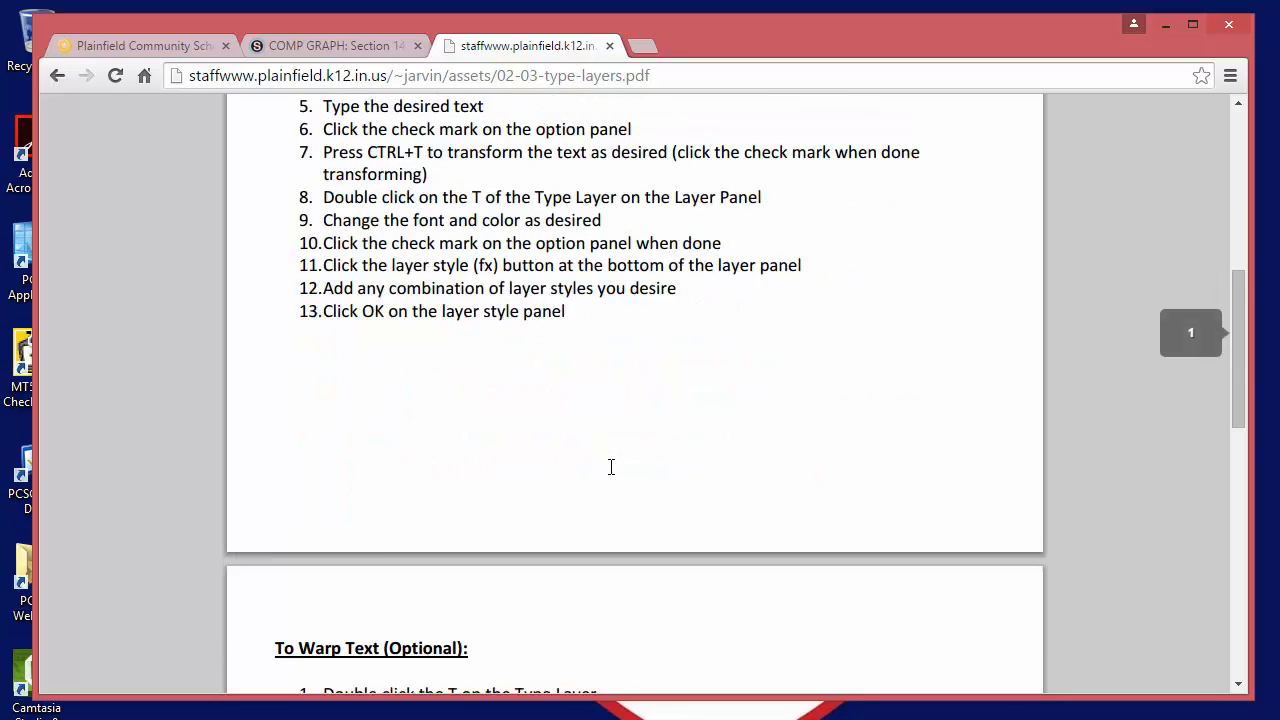
pyautogui.moveTo(299, 248); pyautogui.dragTo(390, 248)
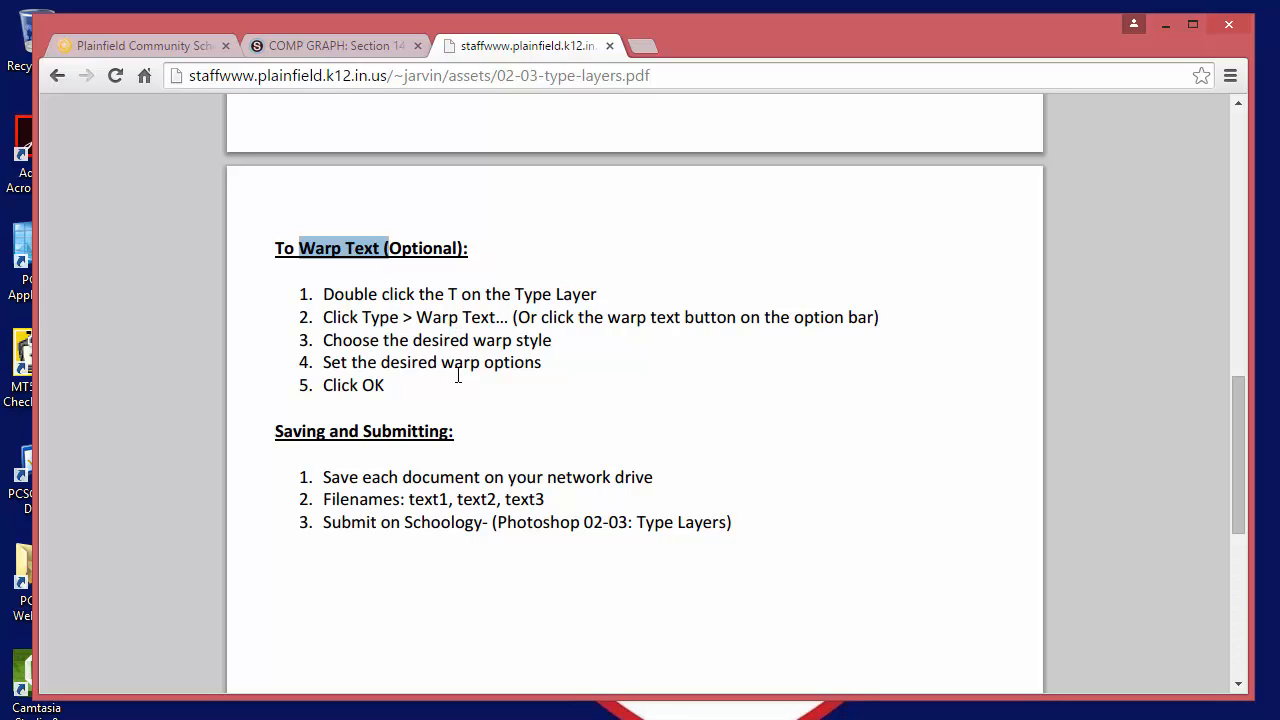
pyautogui.moveTo(409, 501); pyautogui.dragTo(446, 505)
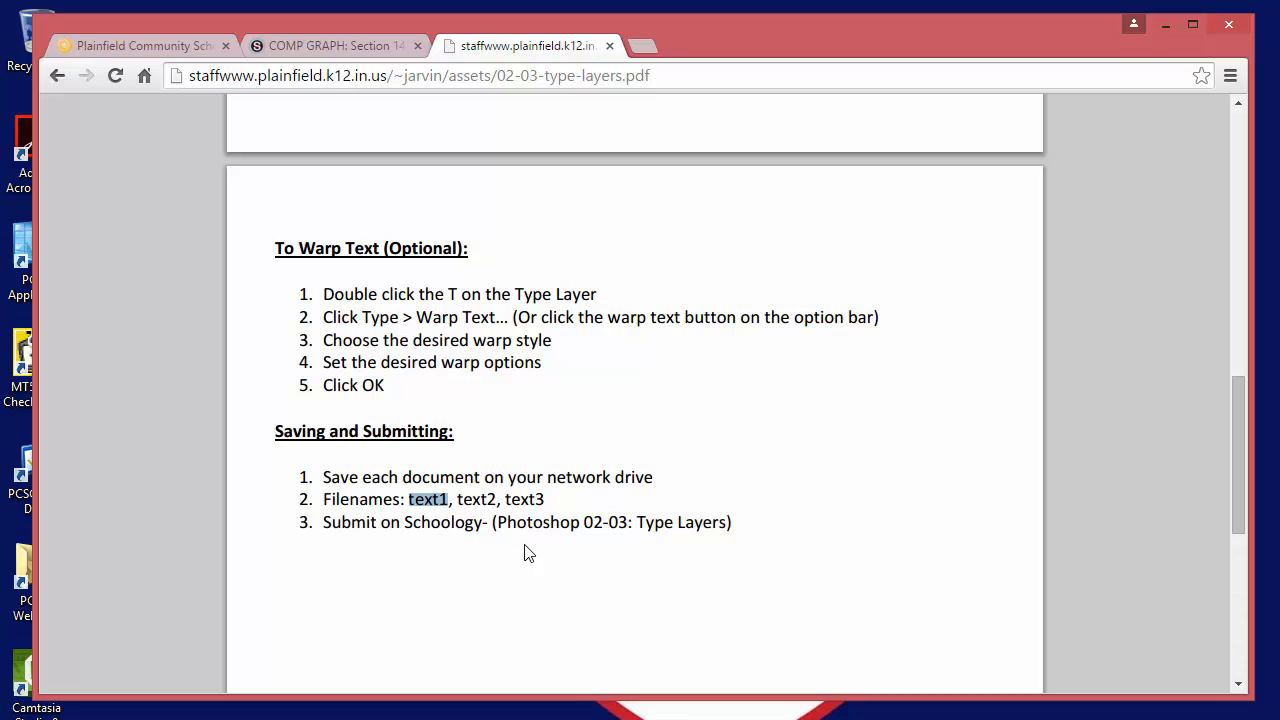
pyautogui.moveTo(537, 522); pyautogui.dragTo(606, 522)
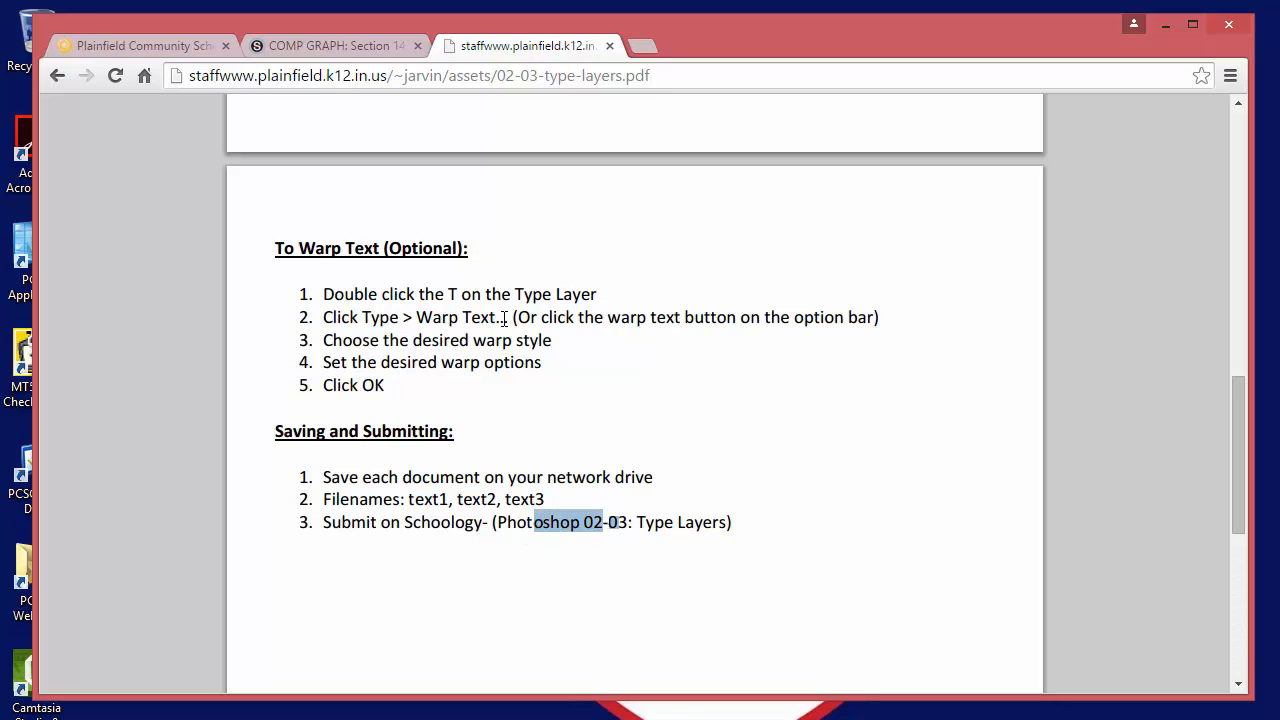
# Step: Show the assignments in the Photoshop Round 2 folder of the Schoology course
pyautogui.click(344, 42)
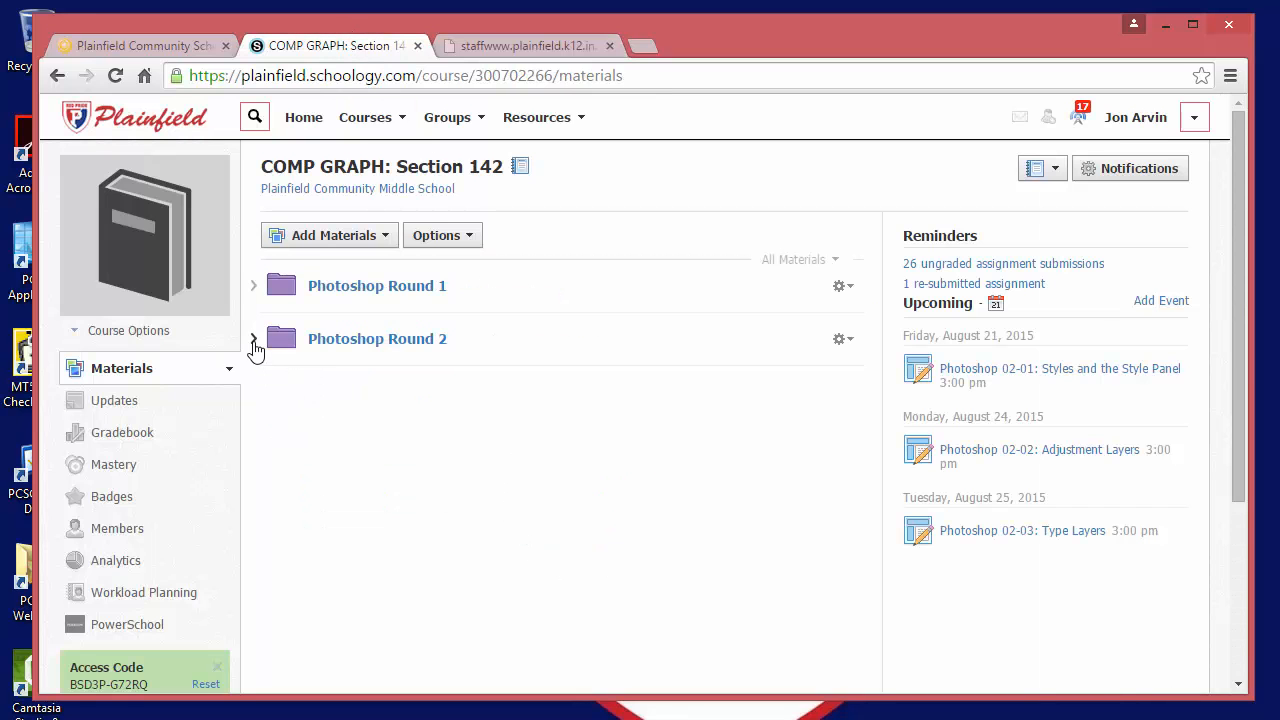
pyautogui.click(254, 340)
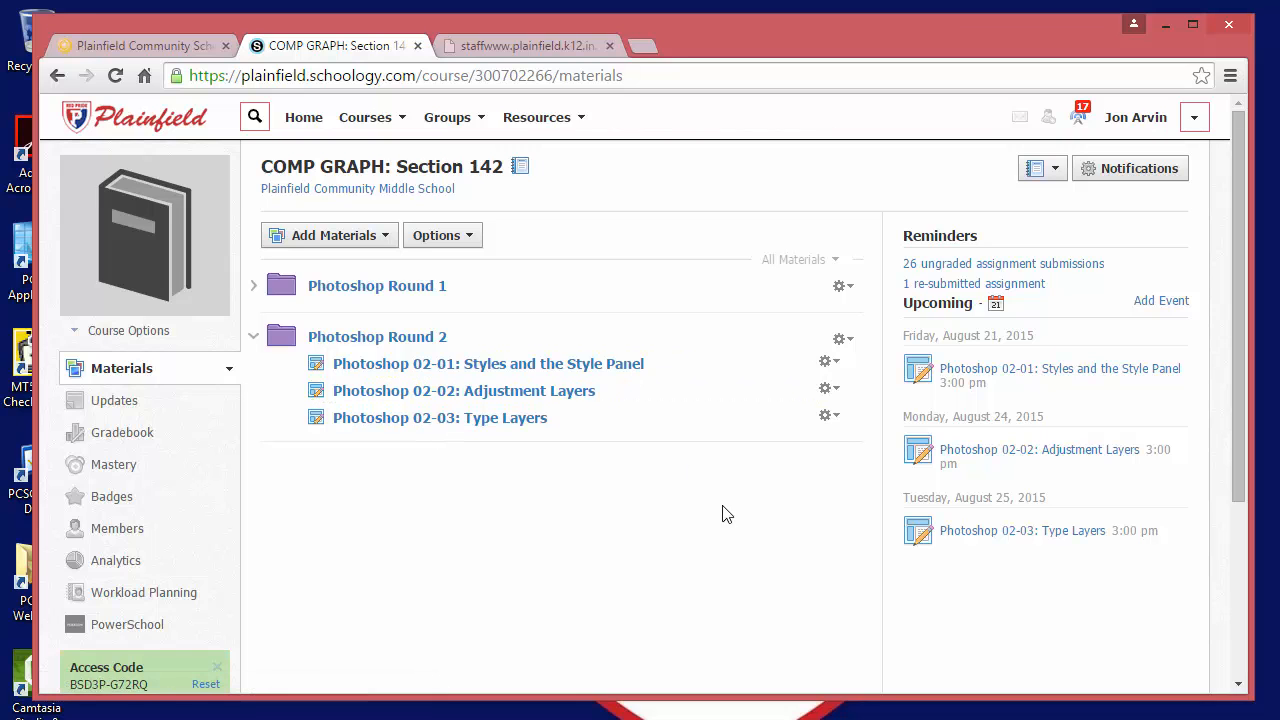
# Step: Minimize the browser, switch to Photoshop and create a new custom document of 1200 x 900 pixels
pyautogui.click(1165, 24)
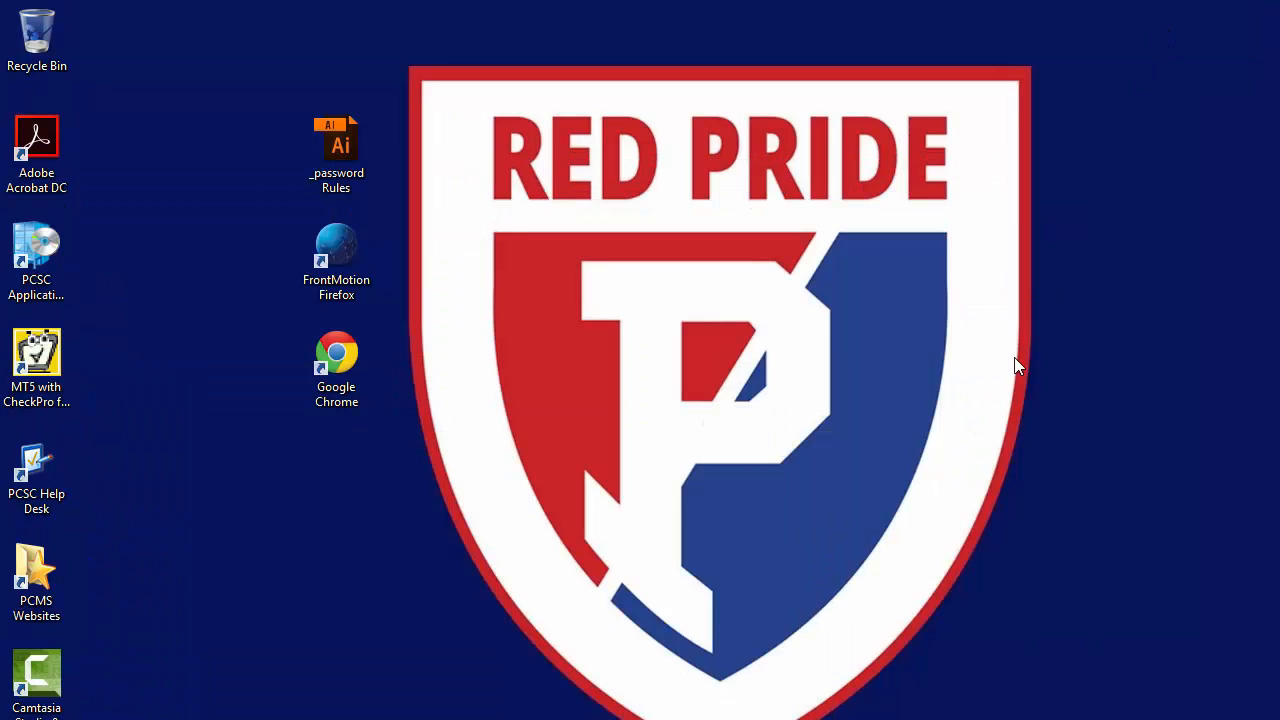
pyautogui.click(590, 719)
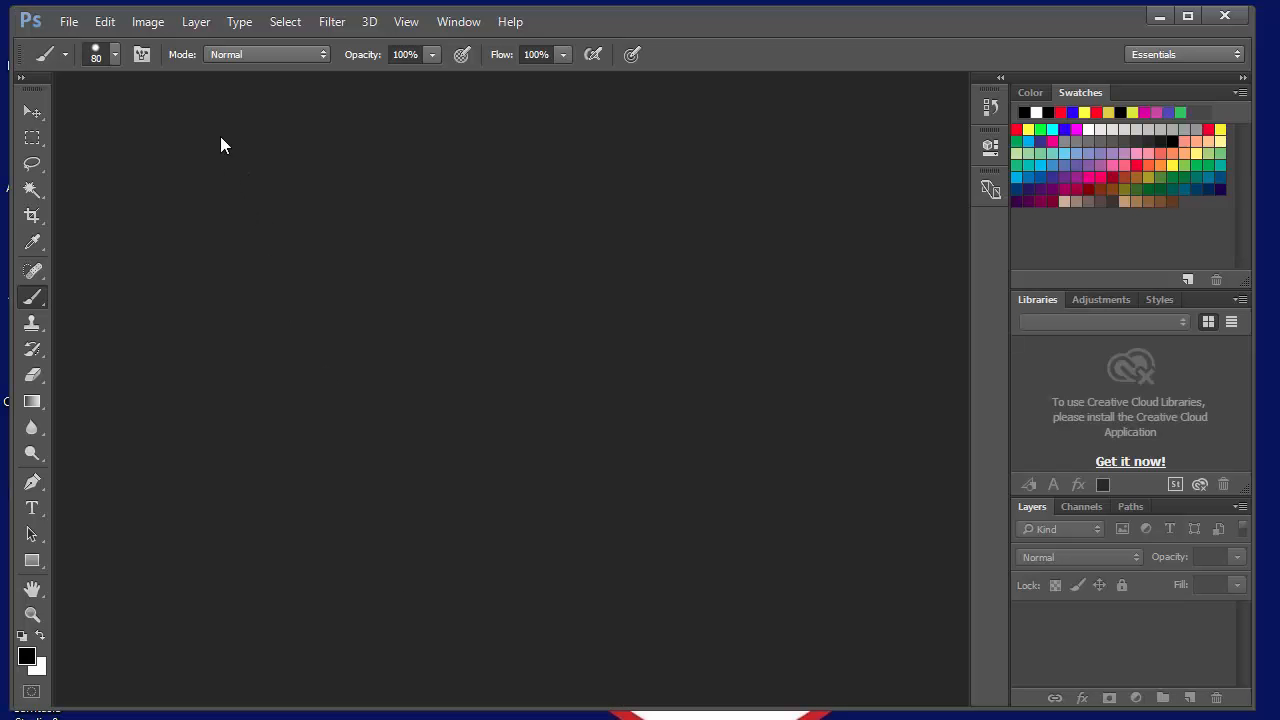
pyautogui.click(70, 22)
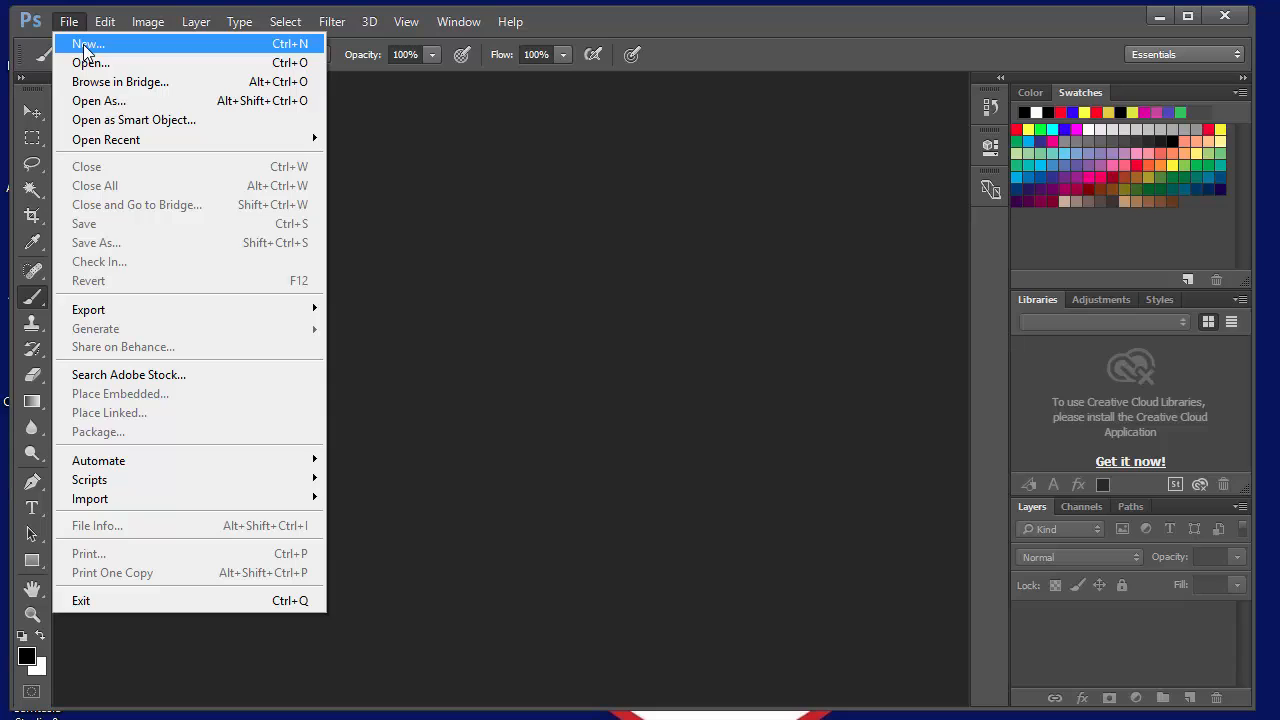
pyautogui.click(87, 45)
pyautogui.click(483, 222)
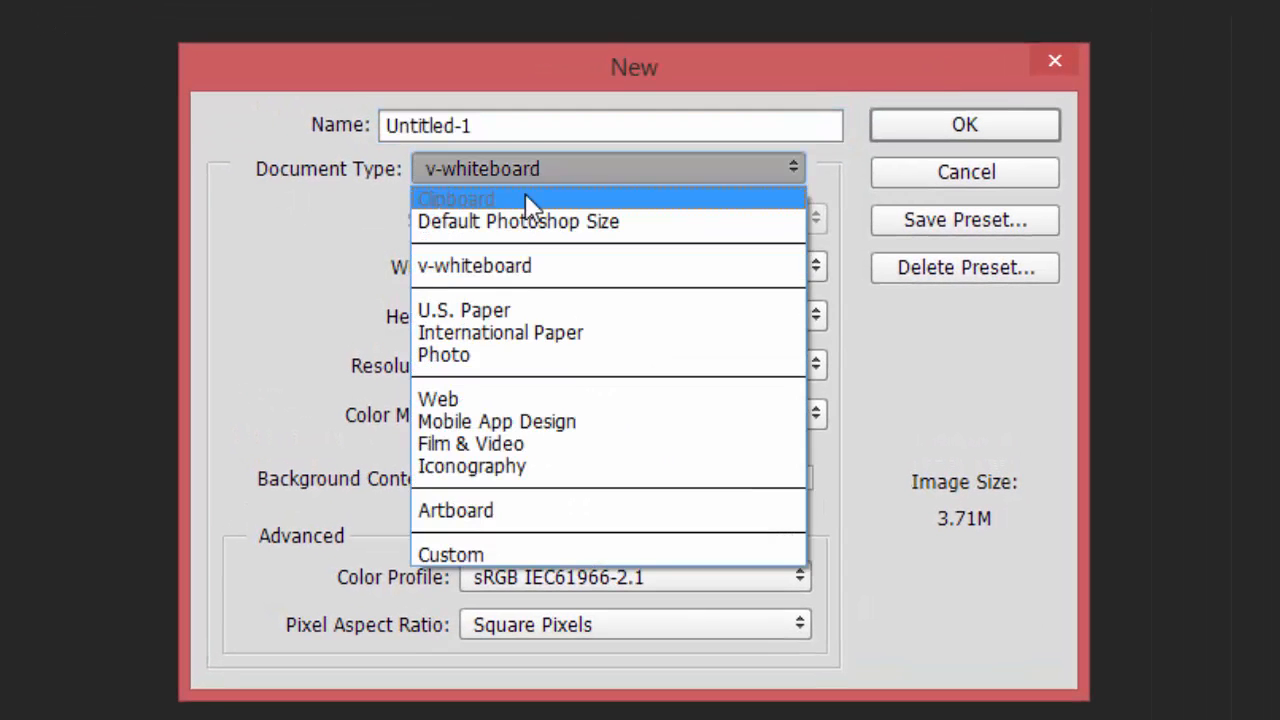
pyautogui.click(551, 554)
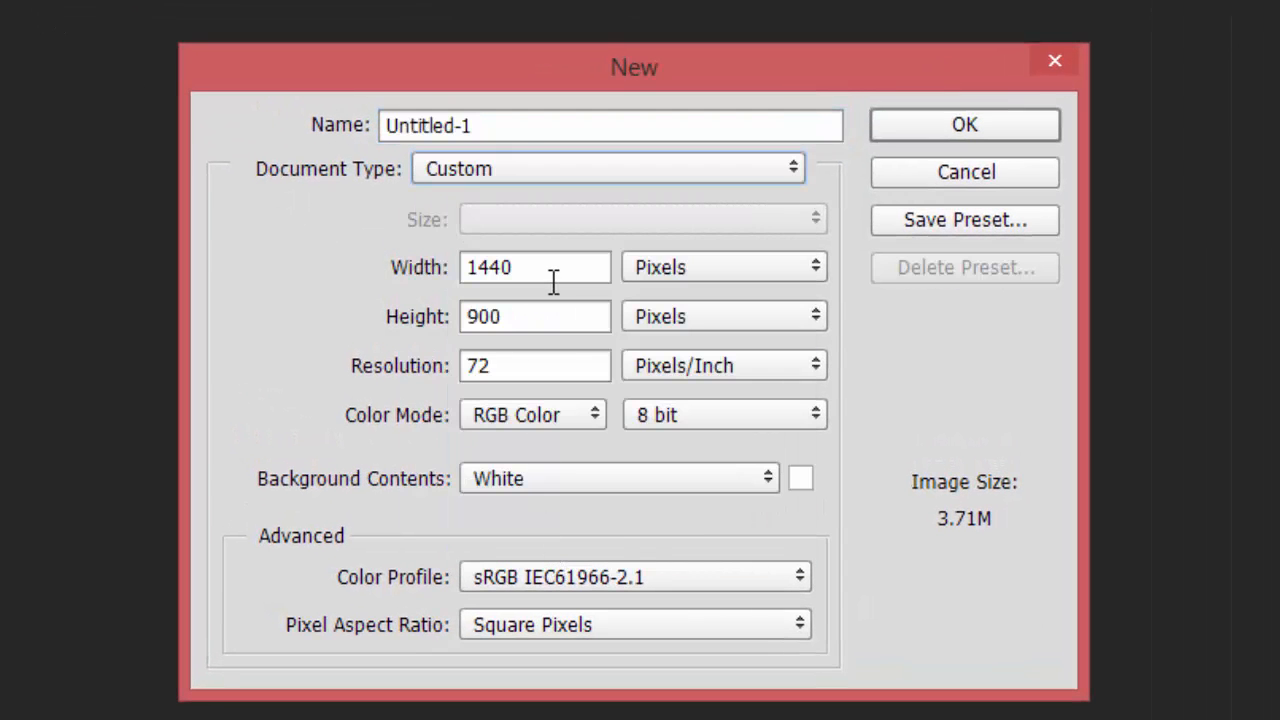
pyautogui.press('Tab')
pyautogui.write('12')
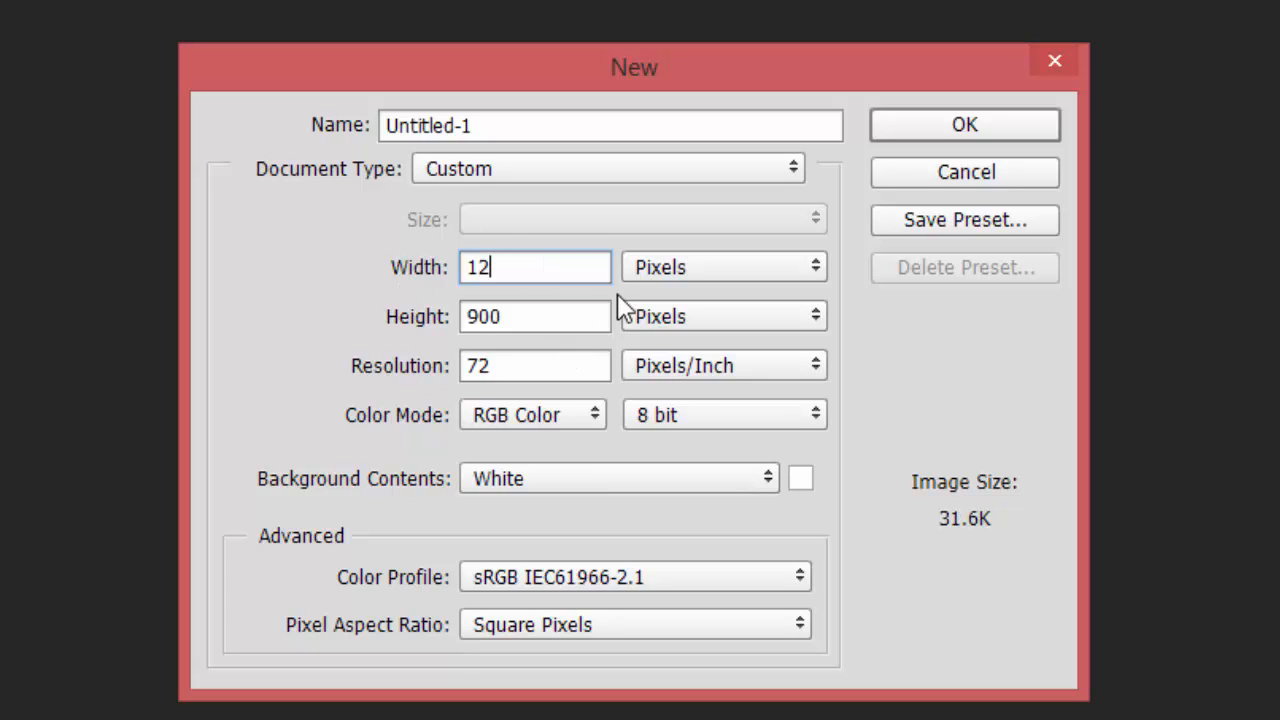
pyautogui.write('00')
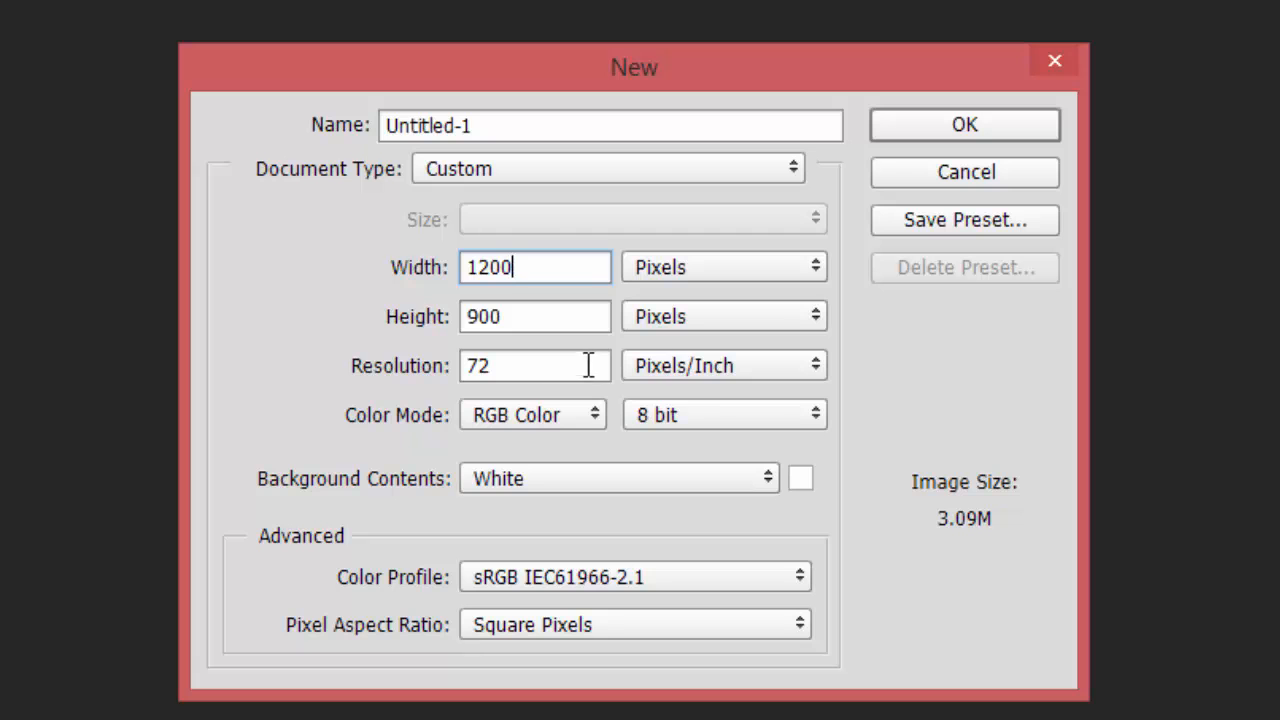
pyautogui.click(940, 127)
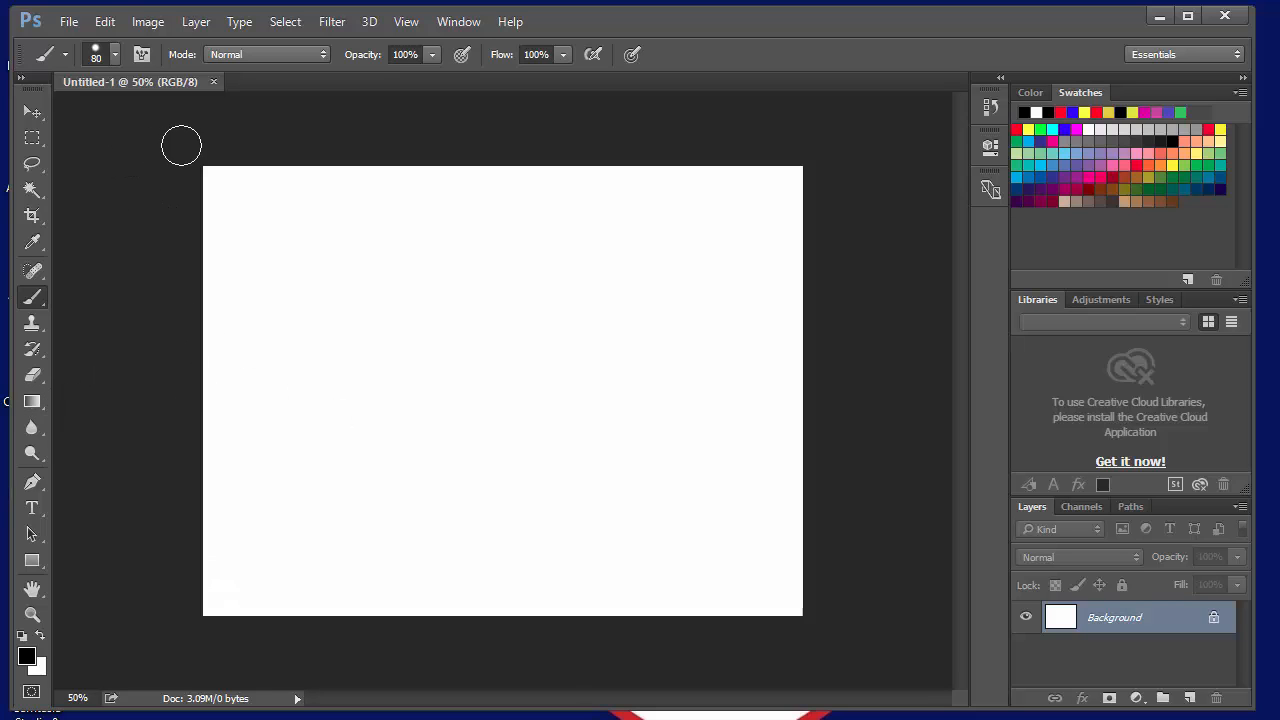
# Step: Fill the Background layer with a custom bright red colour
pyautogui.click(104, 21)
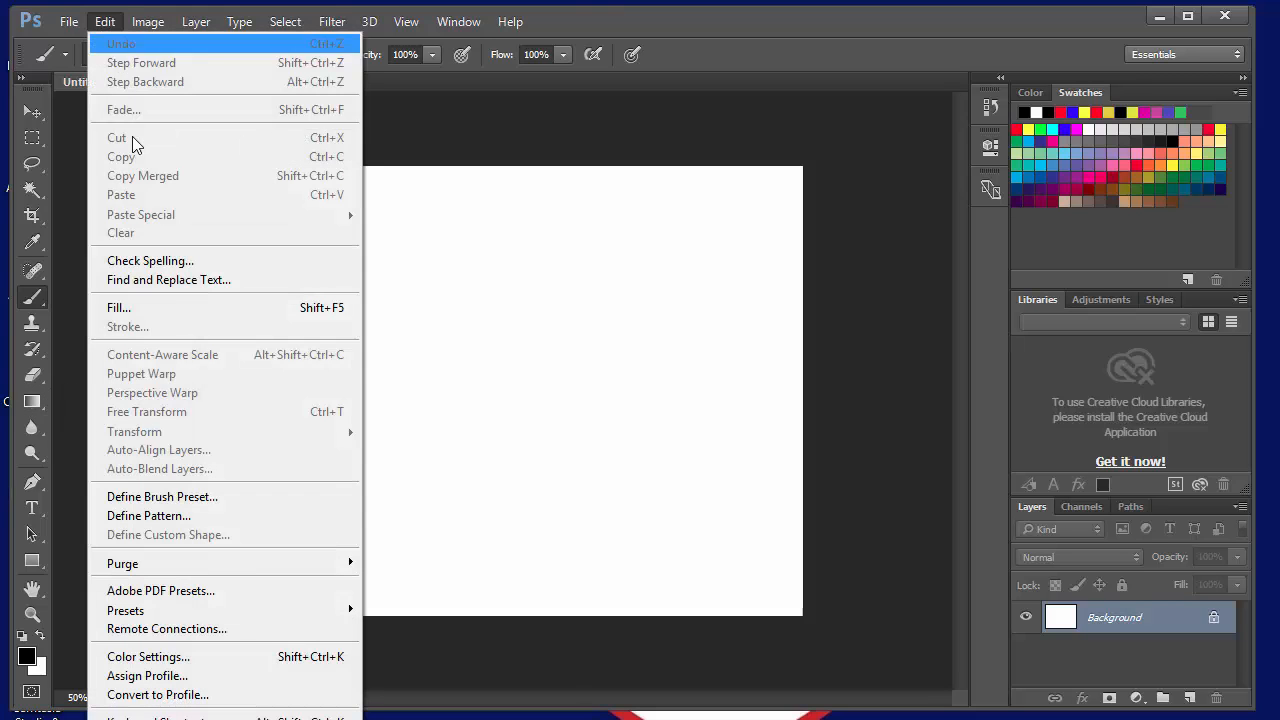
pyautogui.click(150, 309)
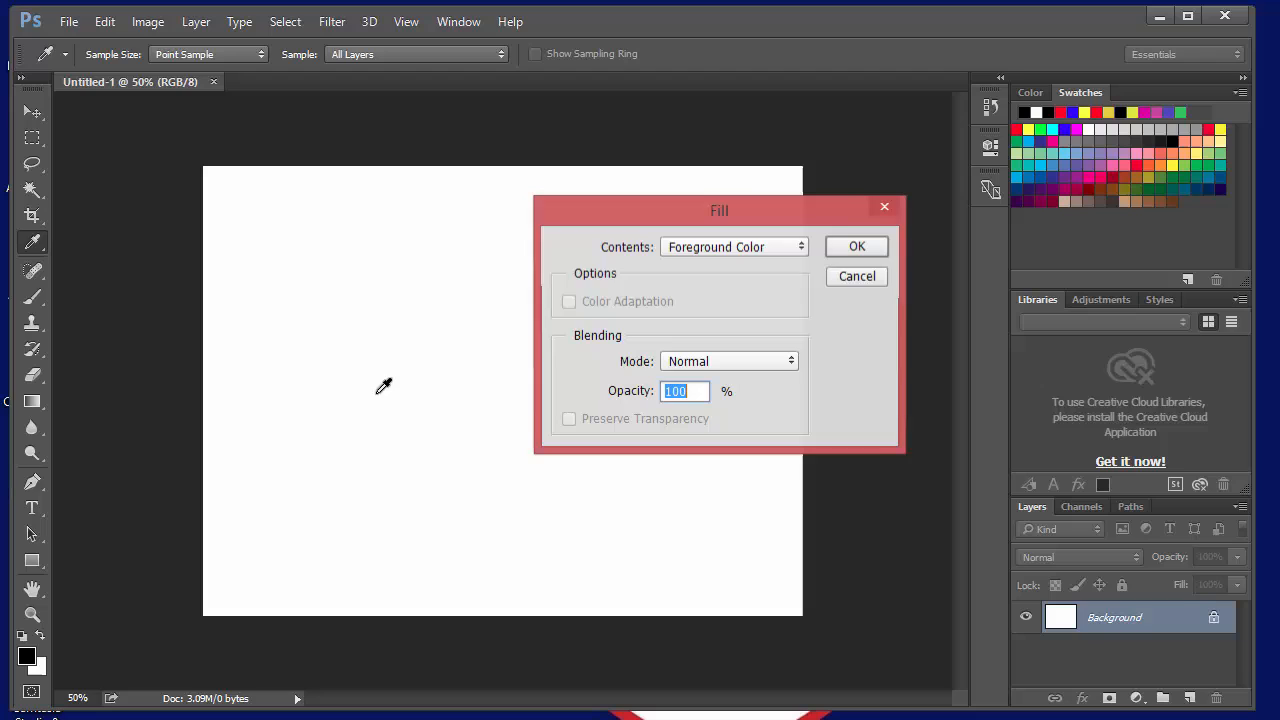
pyautogui.click(724, 255)
pyautogui.click(714, 292)
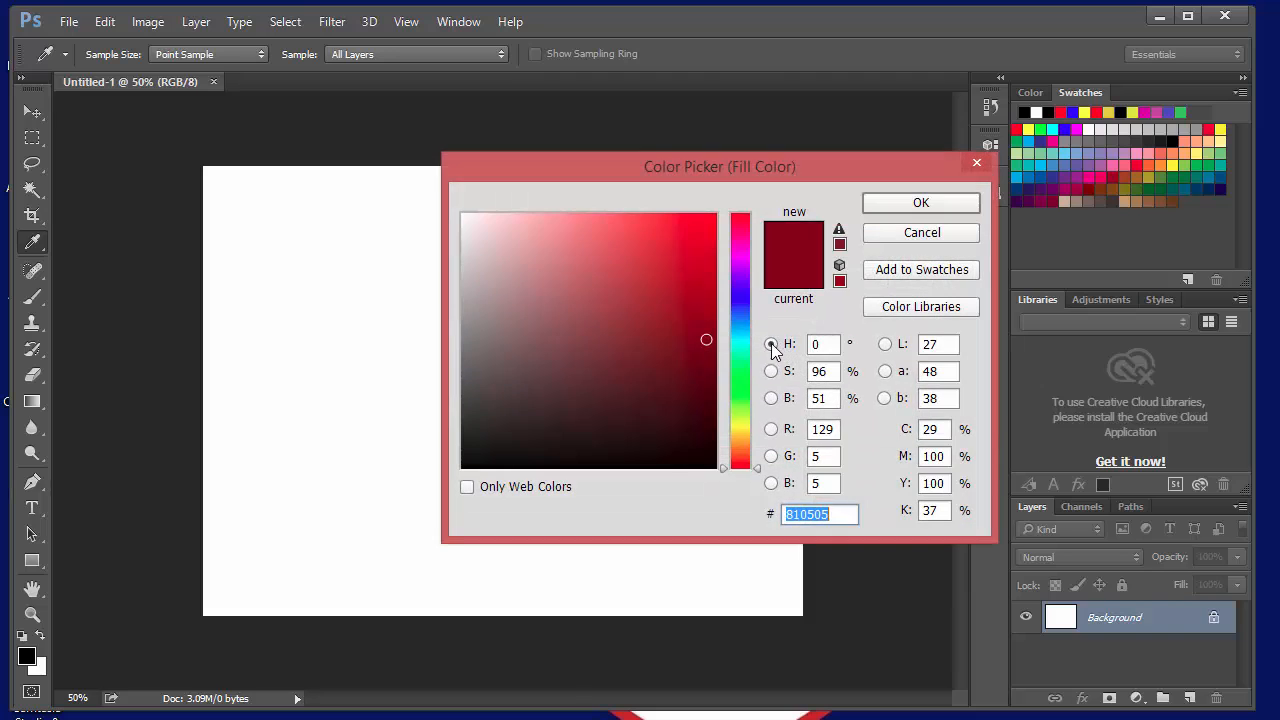
pyautogui.moveTo(706, 340); pyautogui.dragTo(711, 231)
pyautogui.press('Return')
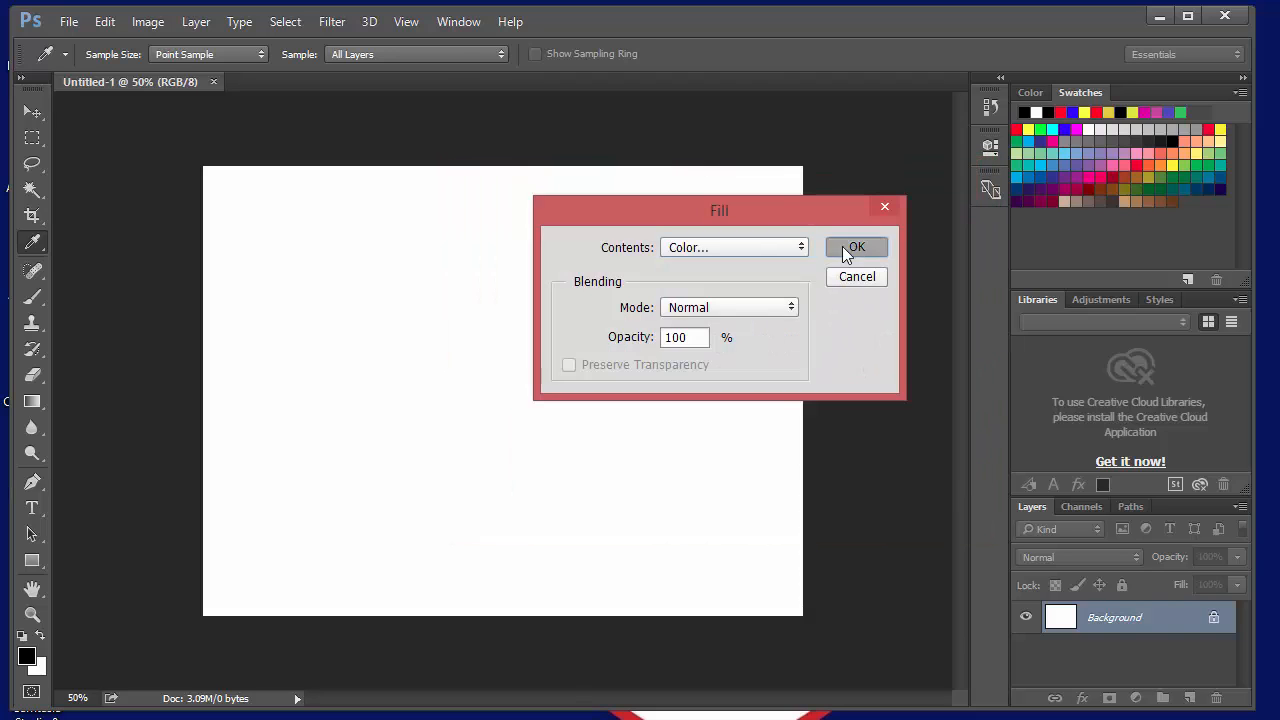
pyautogui.click(848, 246)
pyautogui.press('b')
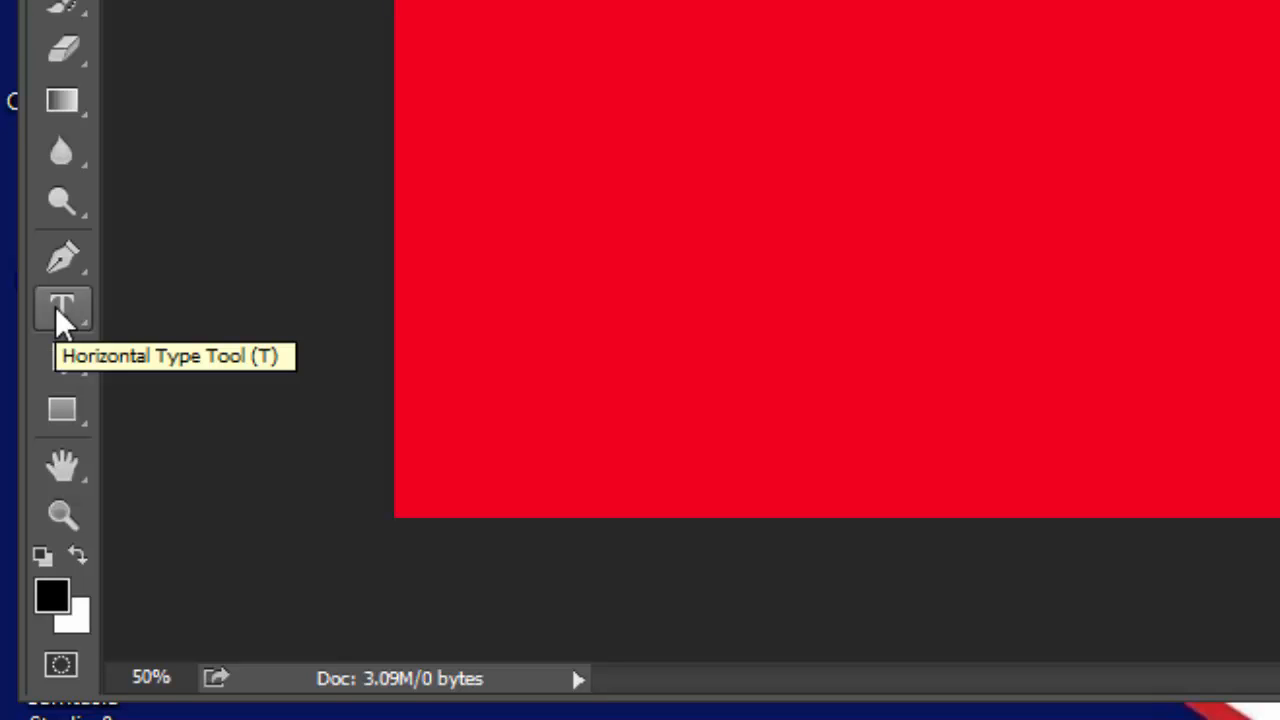
# Step: Add the horizontal text "QUAKERS" in the left half of the canvas at mid-height and commit it
pyautogui.click(55, 306)
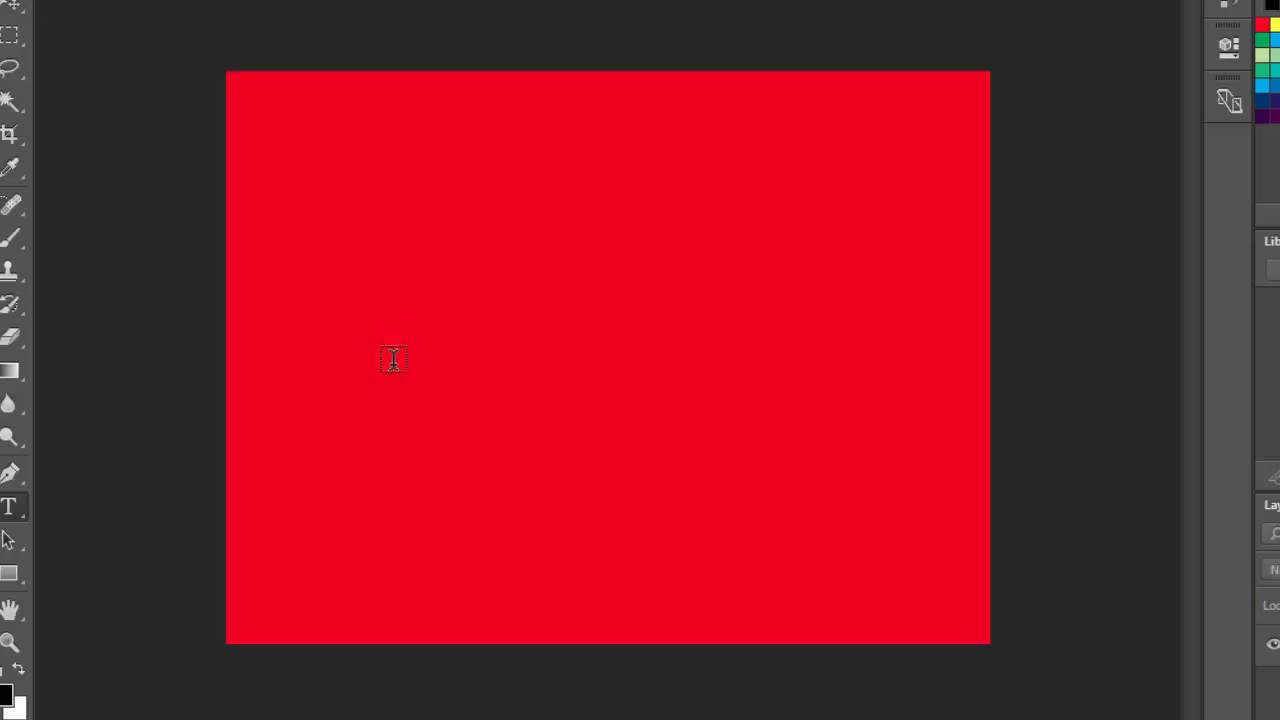
pyautogui.click(393, 360)
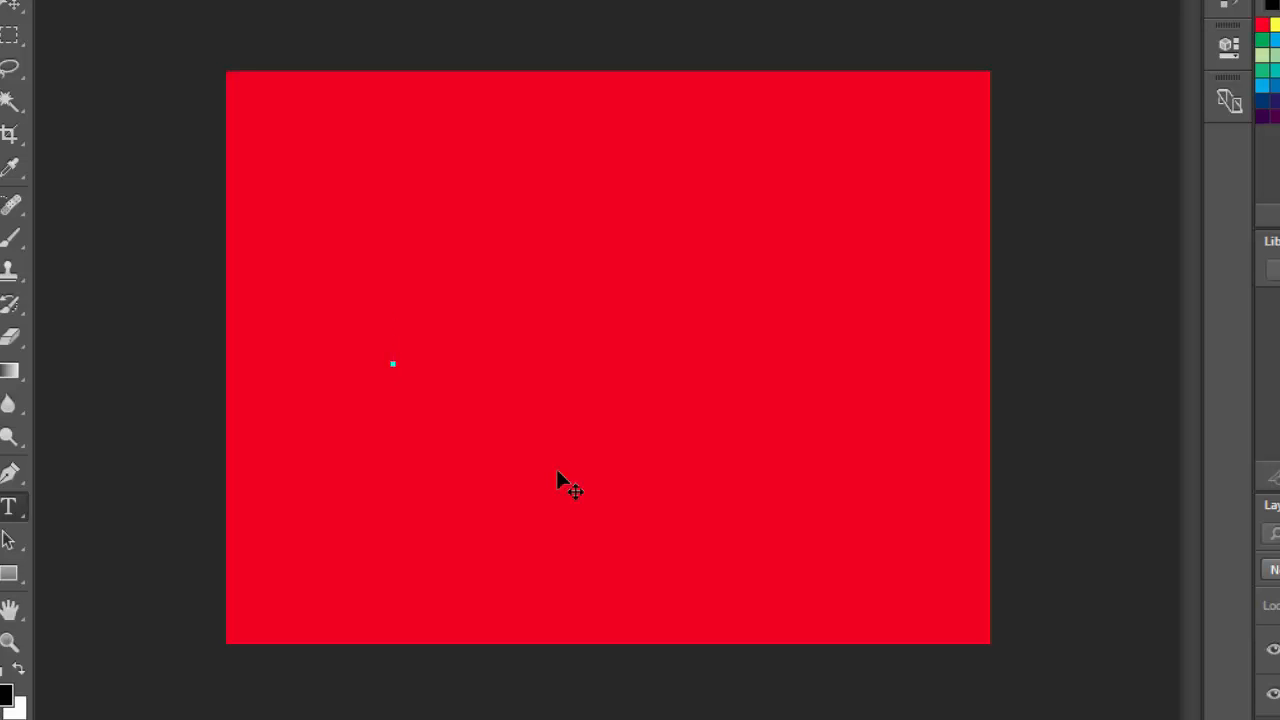
pyautogui.write('QUAKER')
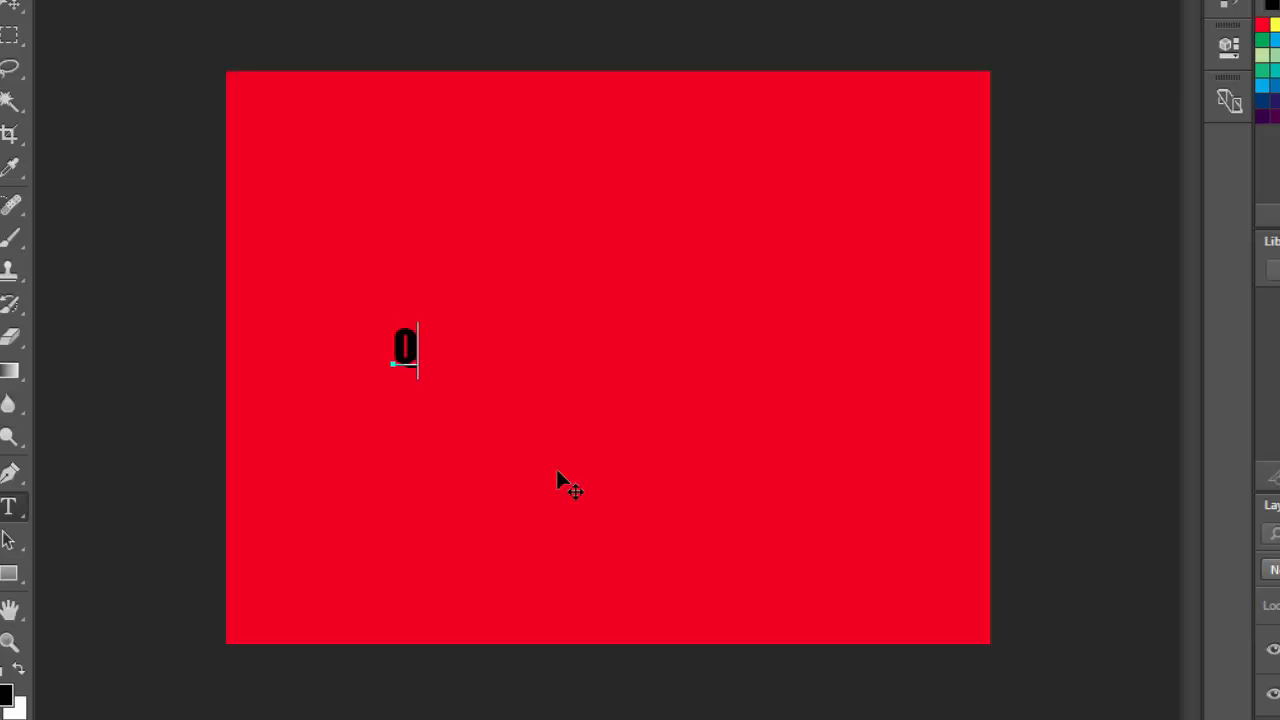
pyautogui.write('S')
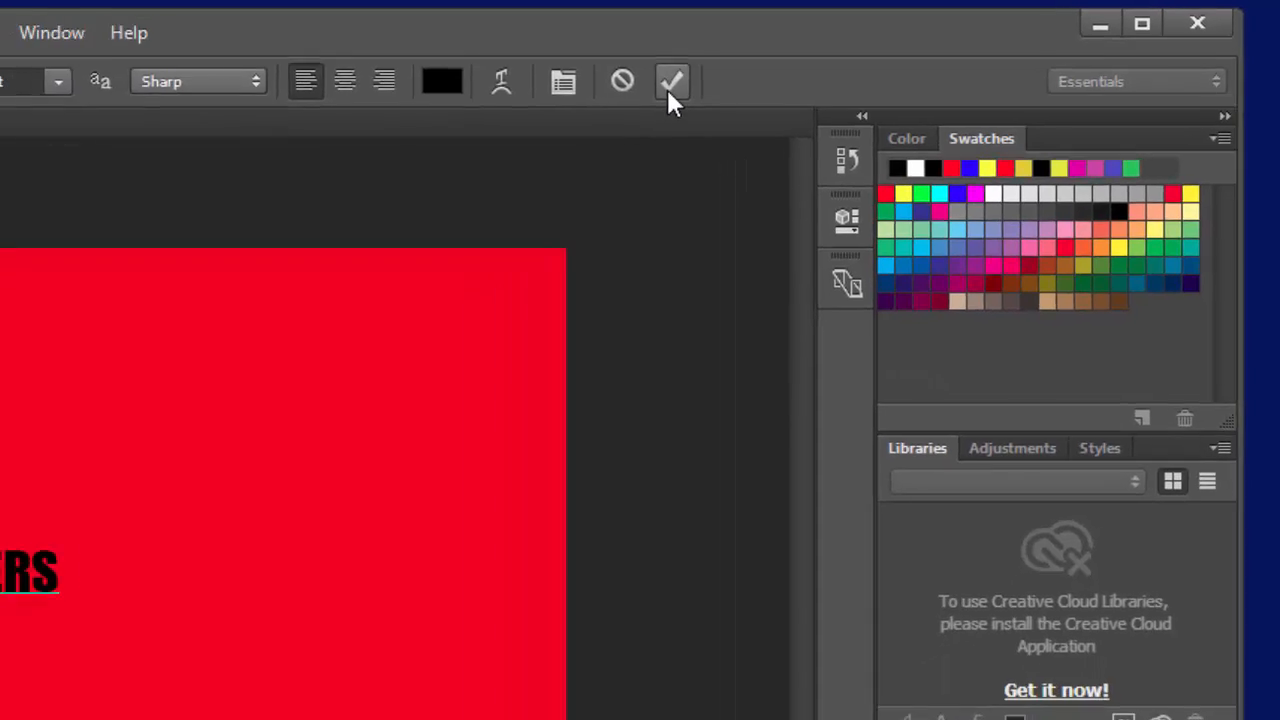
pyautogui.click(585, 93)
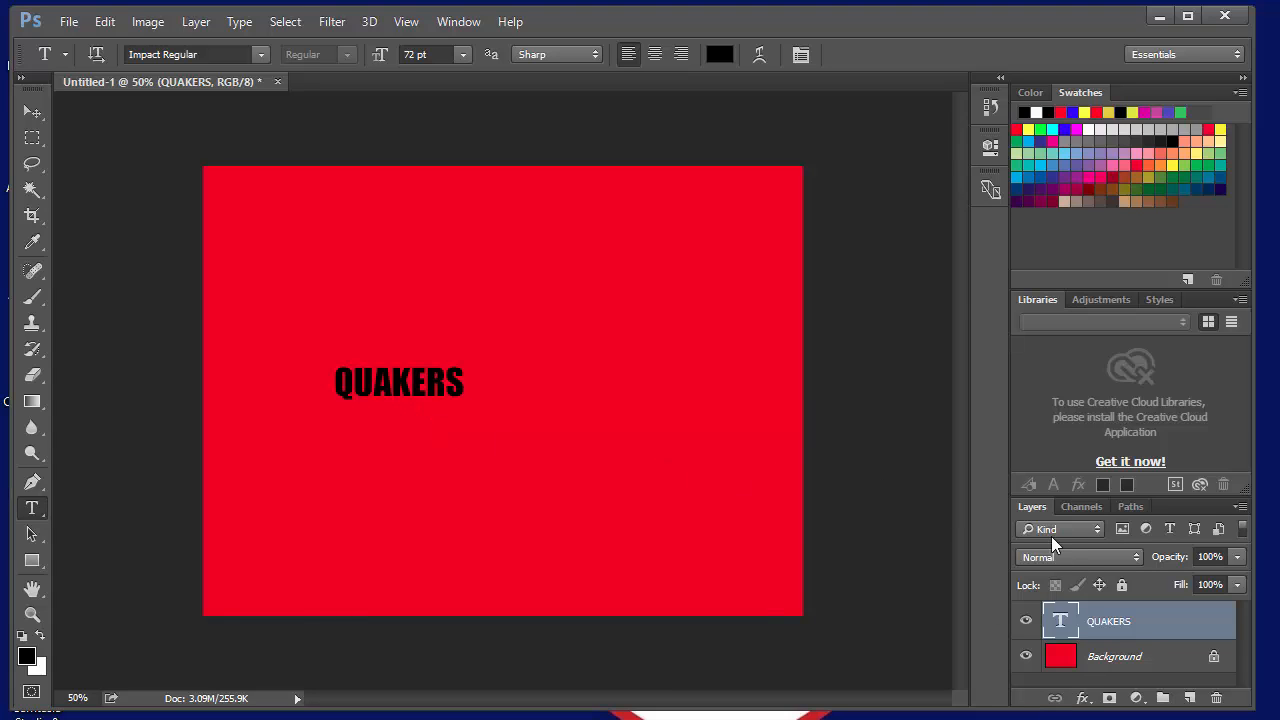
# Step: Dock the Layers panel in its own full-height column next to the canvas
pyautogui.moveTo(1030, 504); pyautogui.dragTo(965, 209)
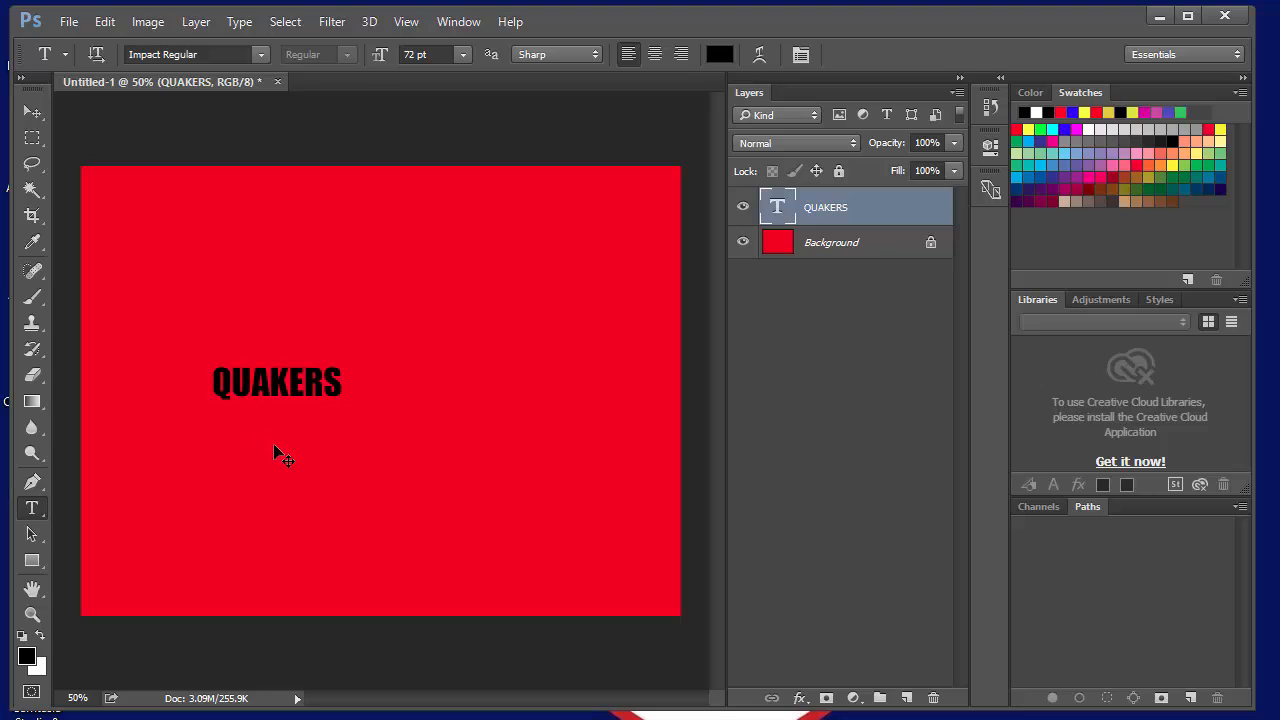
# Step: Free-transform the QUAKERS text to about 391% width and 338% height, centre it horizontally in the canvas's upper half, and commit
pyautogui.hotkey('ctrl', 't')
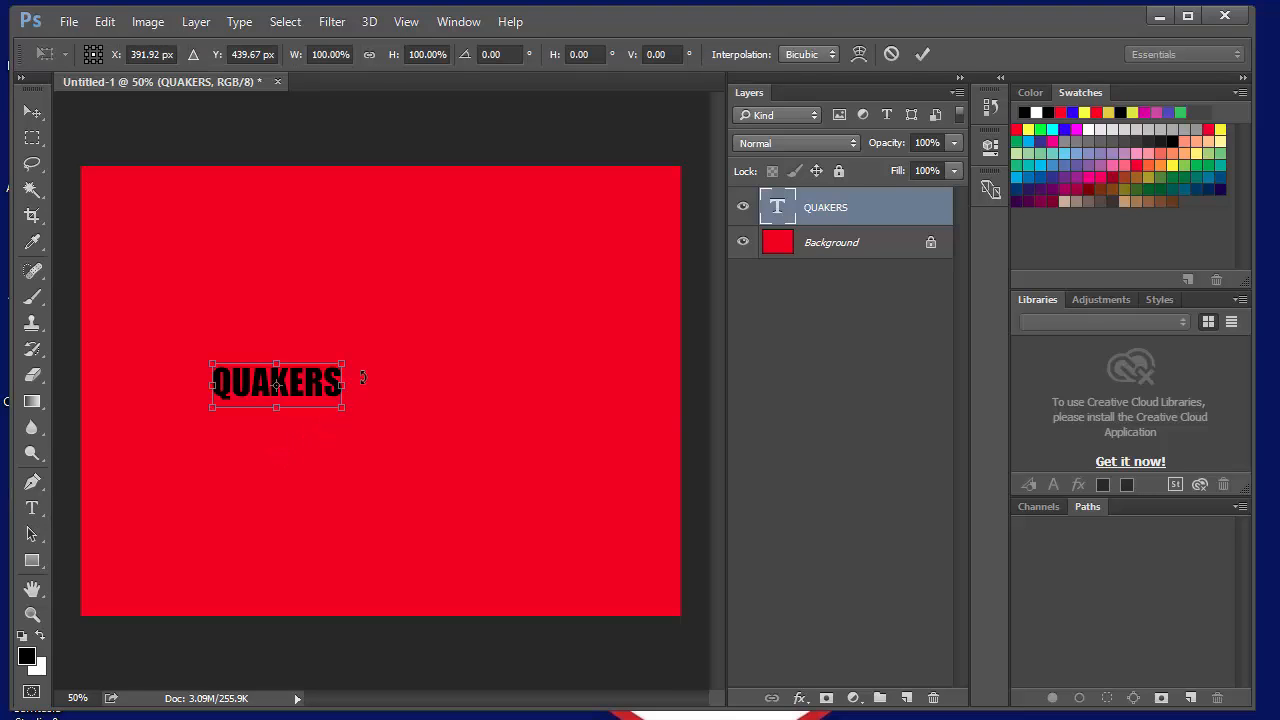
pyautogui.moveTo(342, 363); pyautogui.dragTo(631, 251)
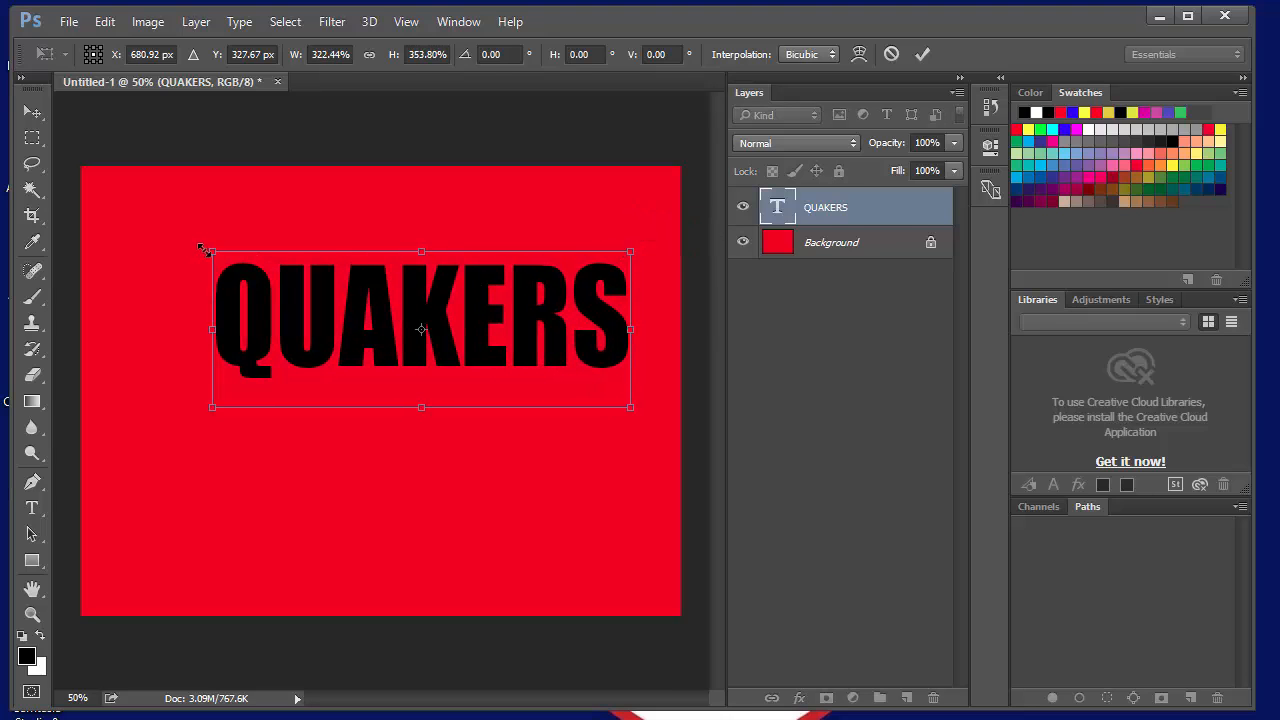
pyautogui.moveTo(207, 249); pyautogui.dragTo(123, 258)
pyautogui.moveTo(406, 306); pyautogui.dragTo(410, 304)
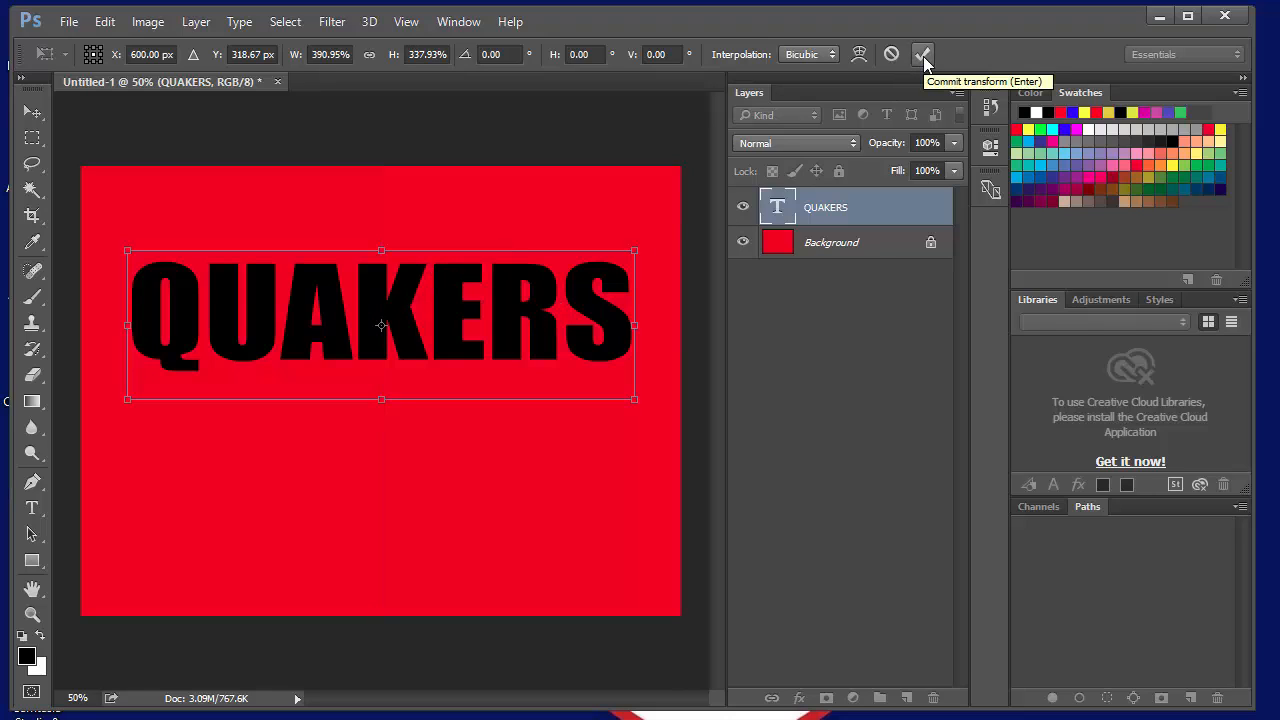
pyautogui.click(923, 56)
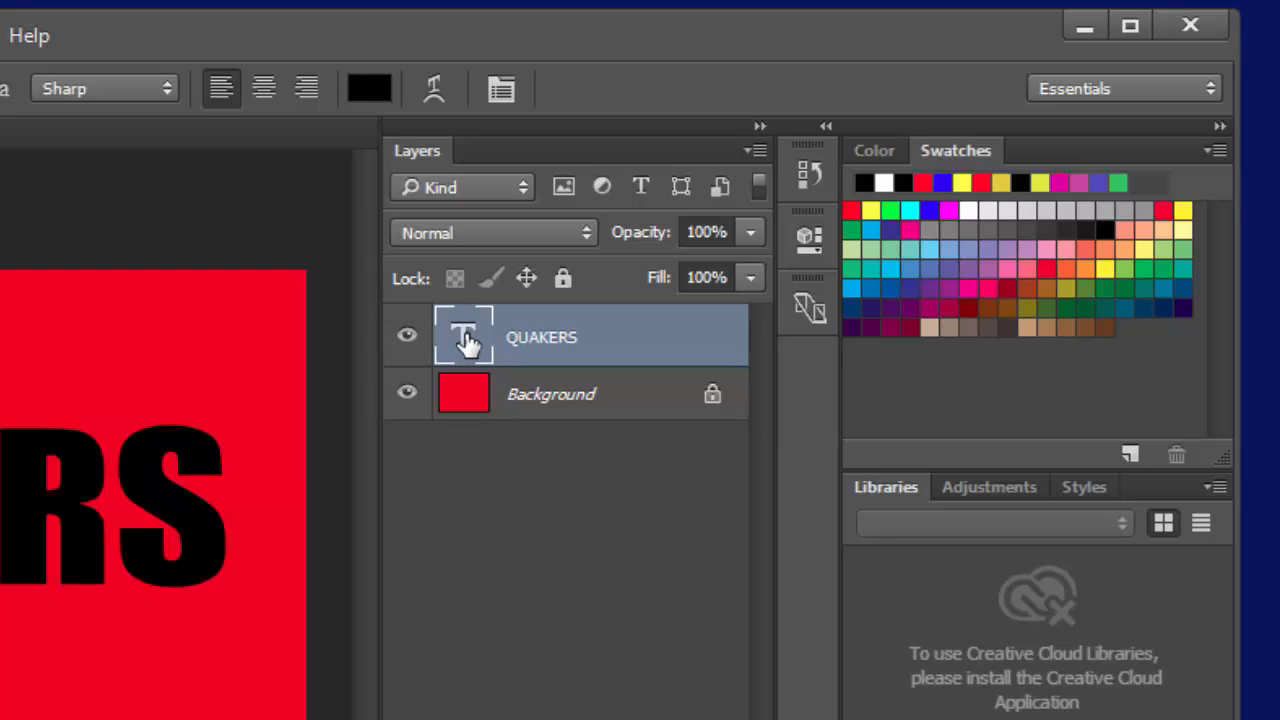
# Step: Try the fonts Bodoni MT Black Italic and Calibri Bold on the QUAKERS text and return it to Impact Regular
pyautogui.doubleClick(467, 341)
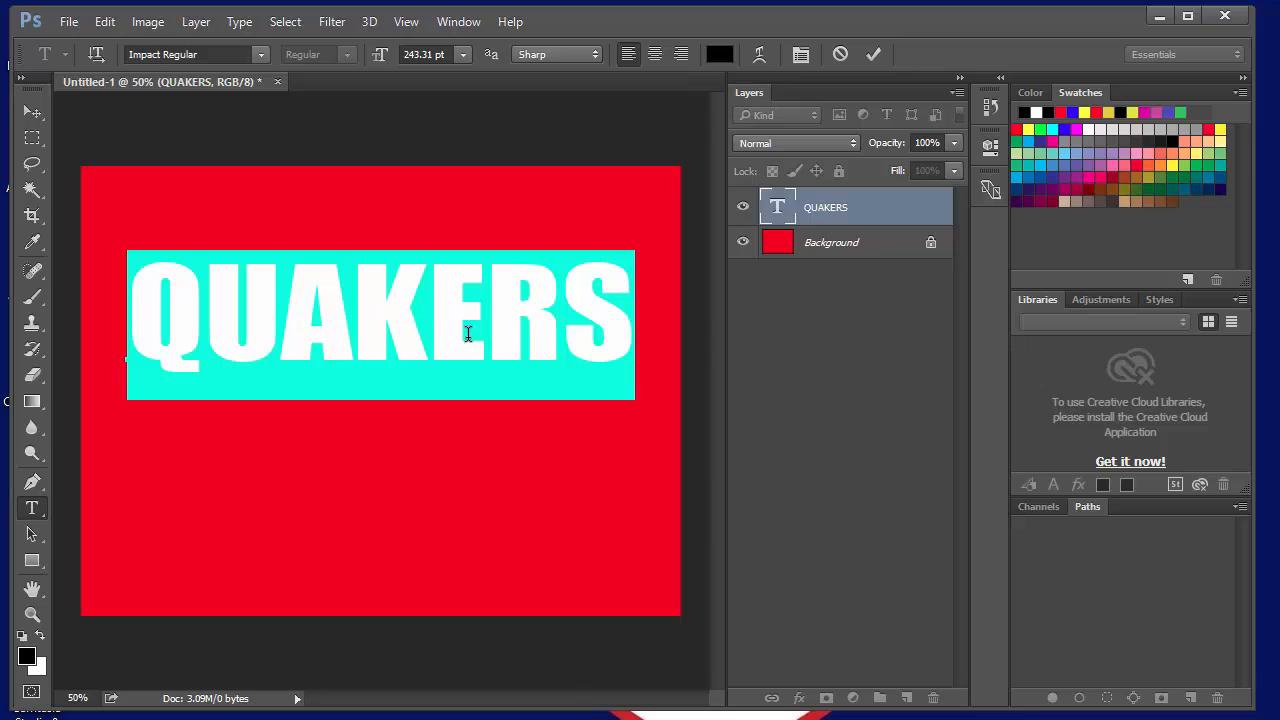
pyautogui.click(259, 53)
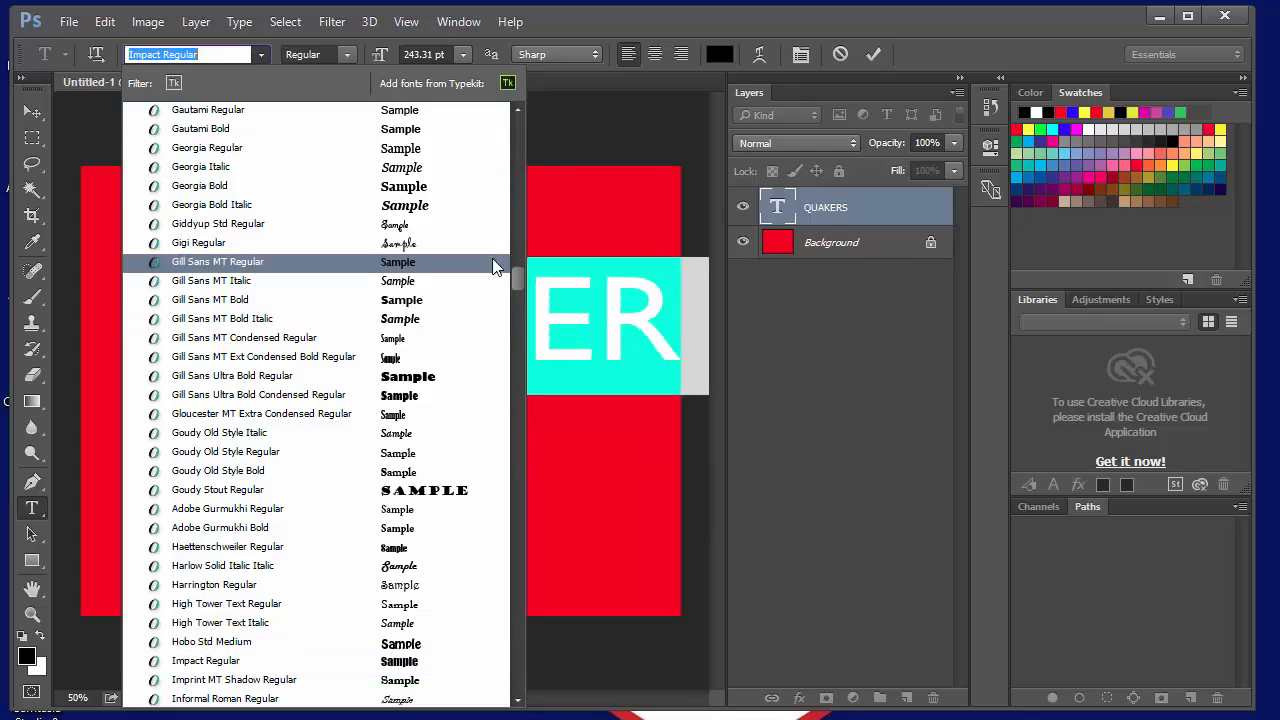
pyautogui.moveTo(516, 276); pyautogui.dragTo(521, 160)
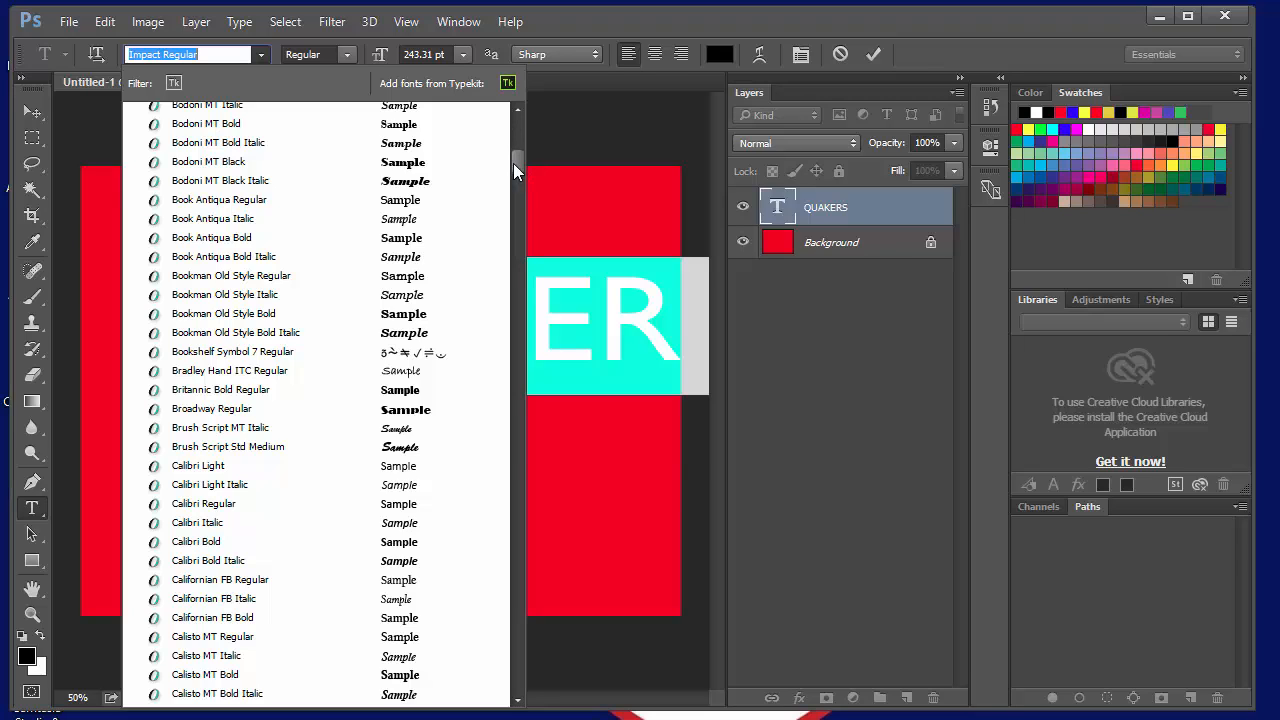
pyautogui.click(254, 184)
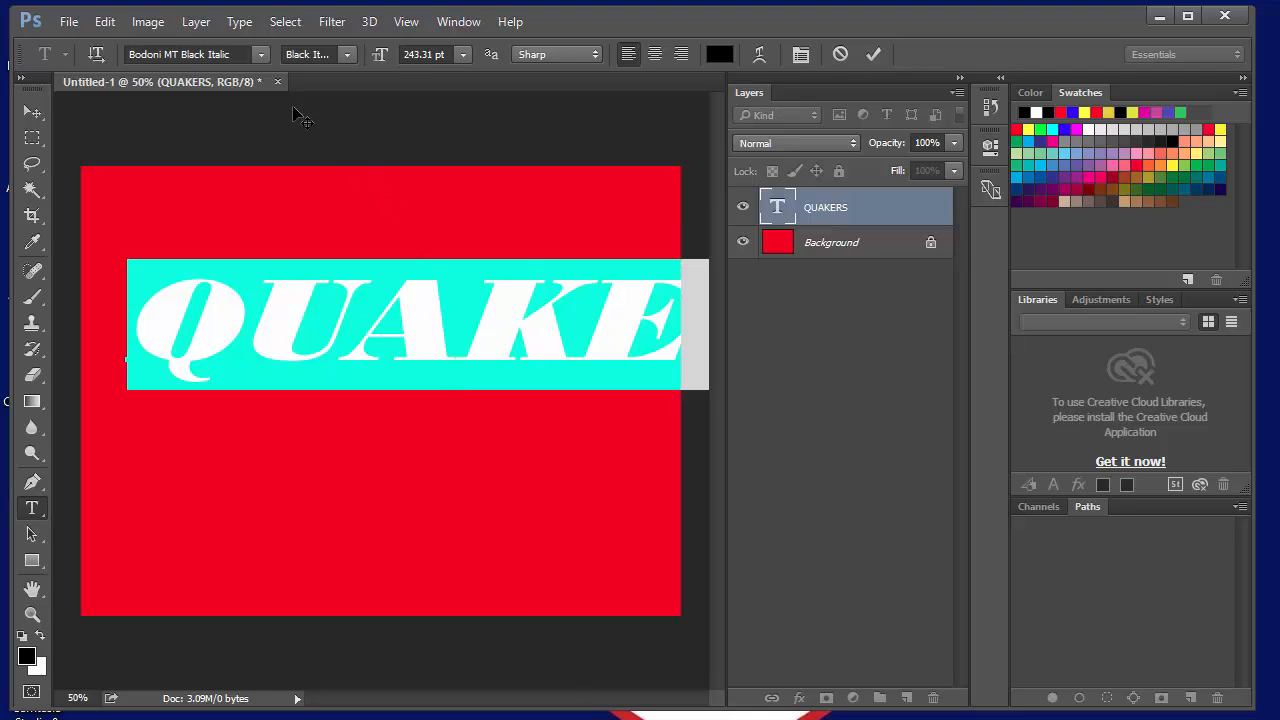
pyautogui.click(260, 55)
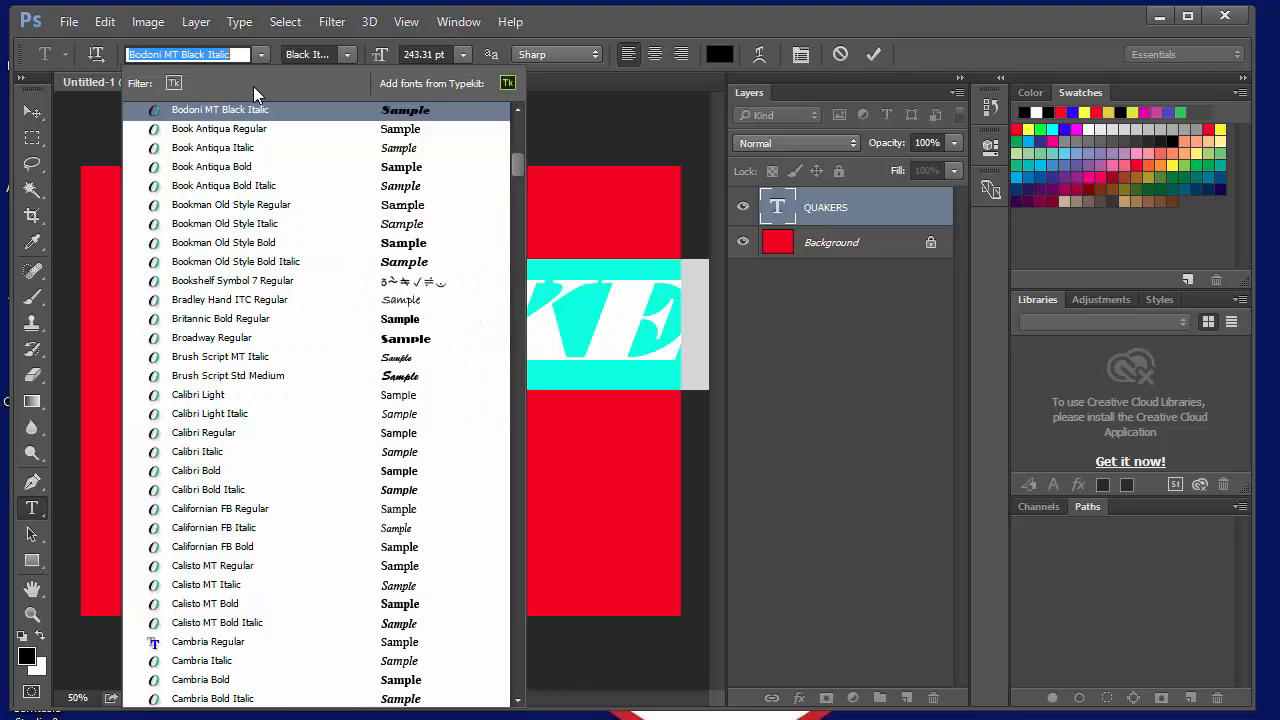
pyautogui.click(249, 482)
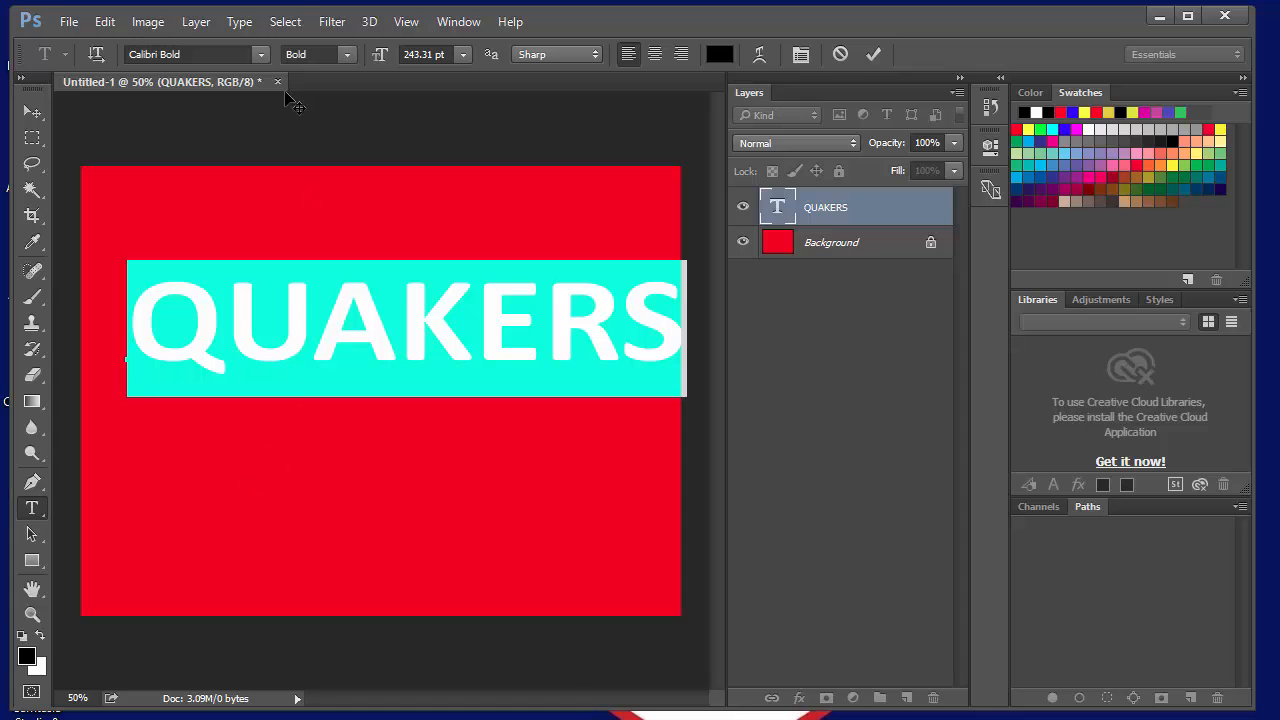
pyautogui.click(264, 57)
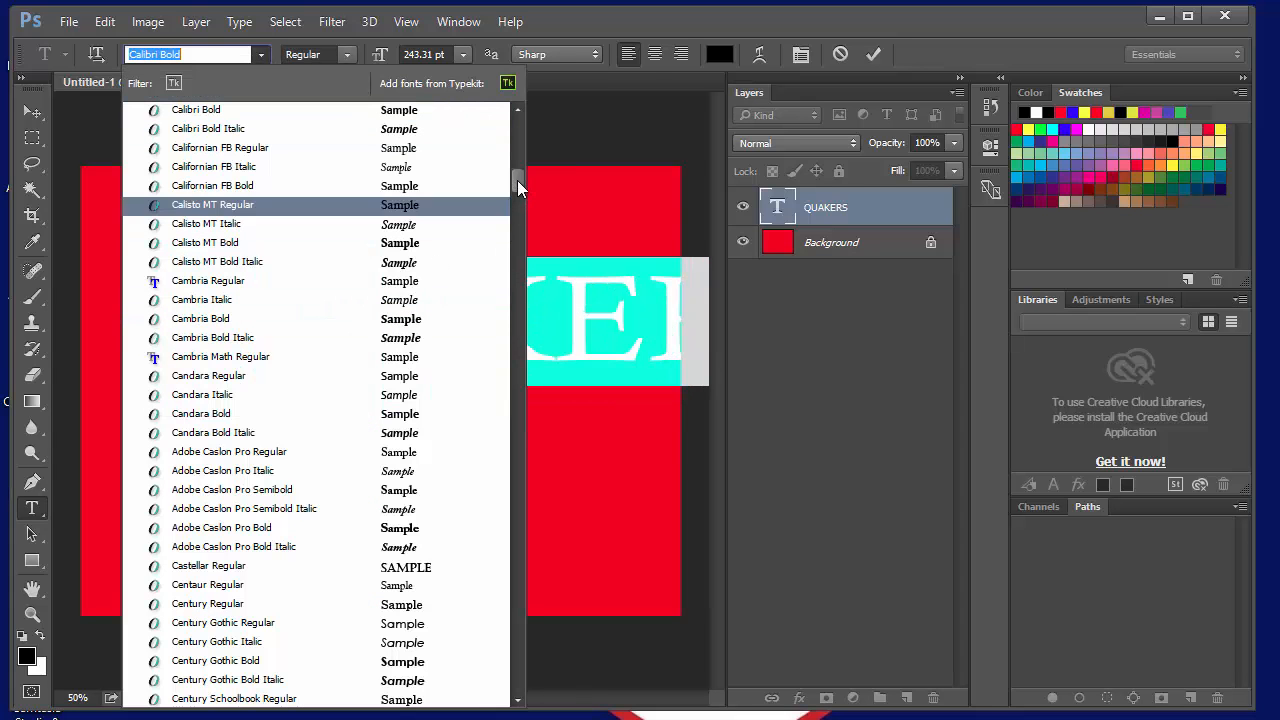
pyautogui.moveTo(517, 180); pyautogui.dragTo(495, 300)
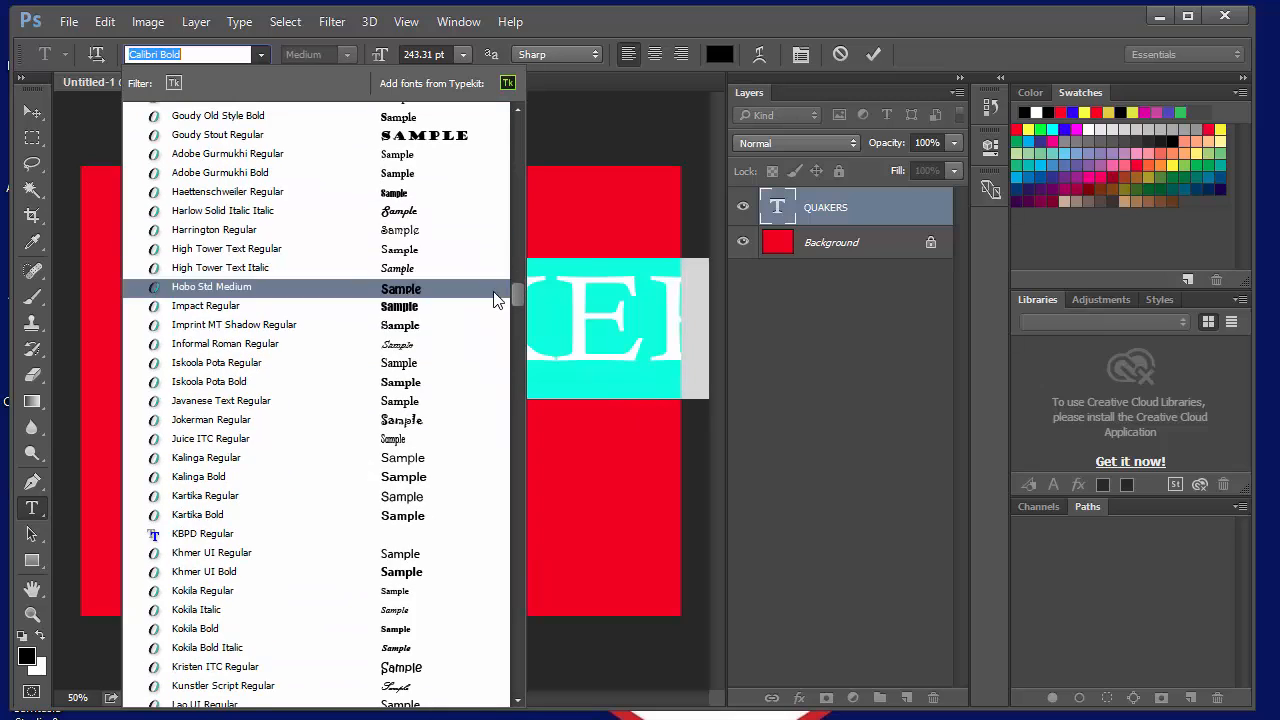
pyautogui.click(208, 306)
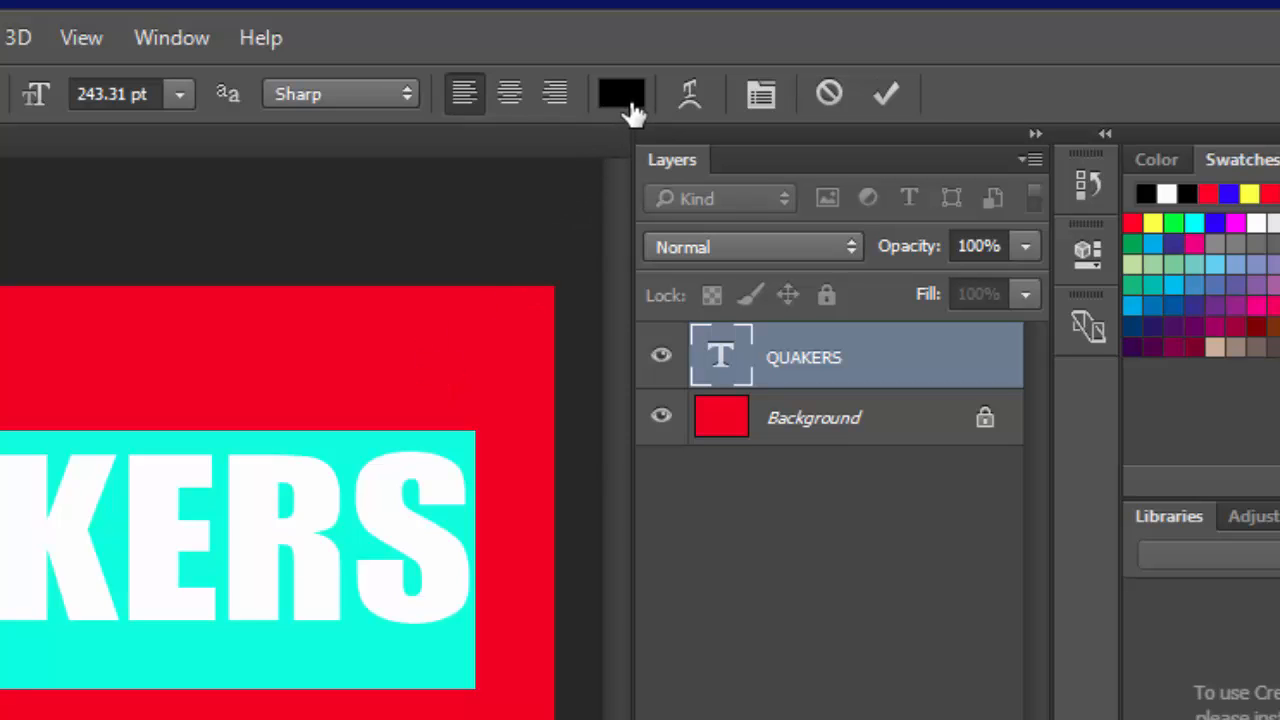
# Step: Set the QUAKERS text colour to a blue with H 220, S 100, B 84 and commit the text edit
pyautogui.click(622, 95)
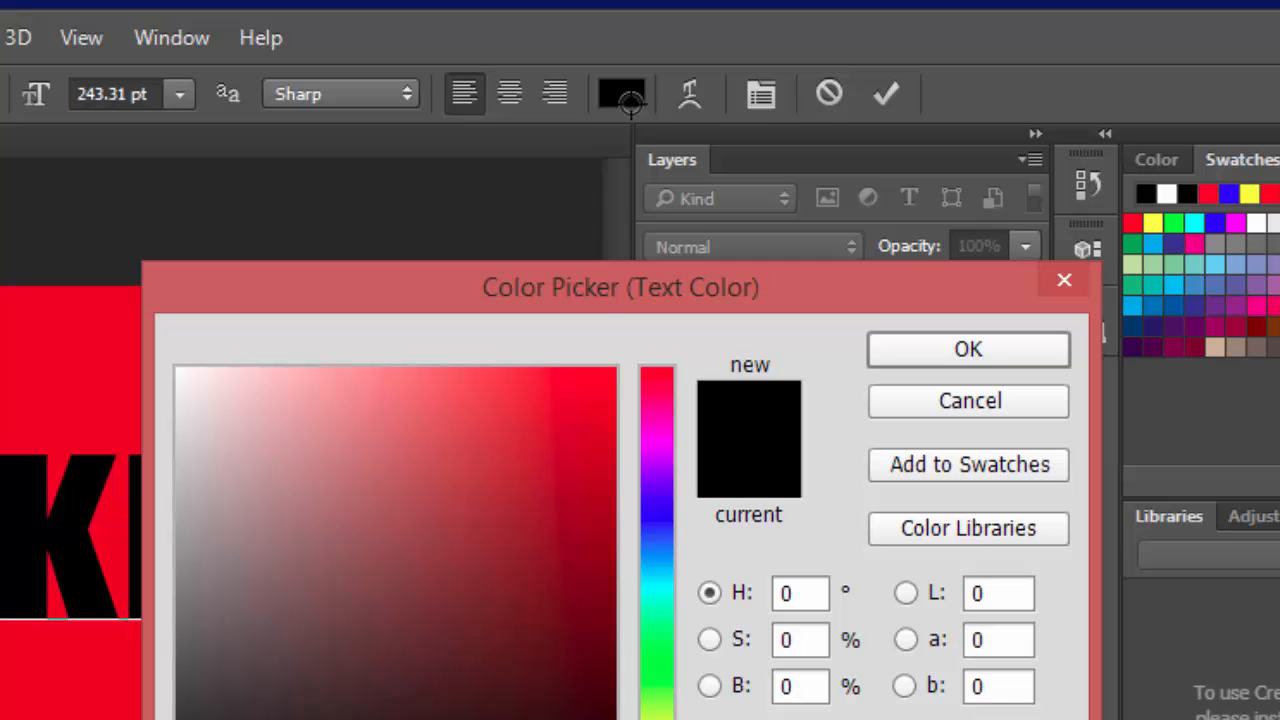
pyautogui.click(658, 537)
pyautogui.moveTo(612, 455); pyautogui.dragTo(620, 438)
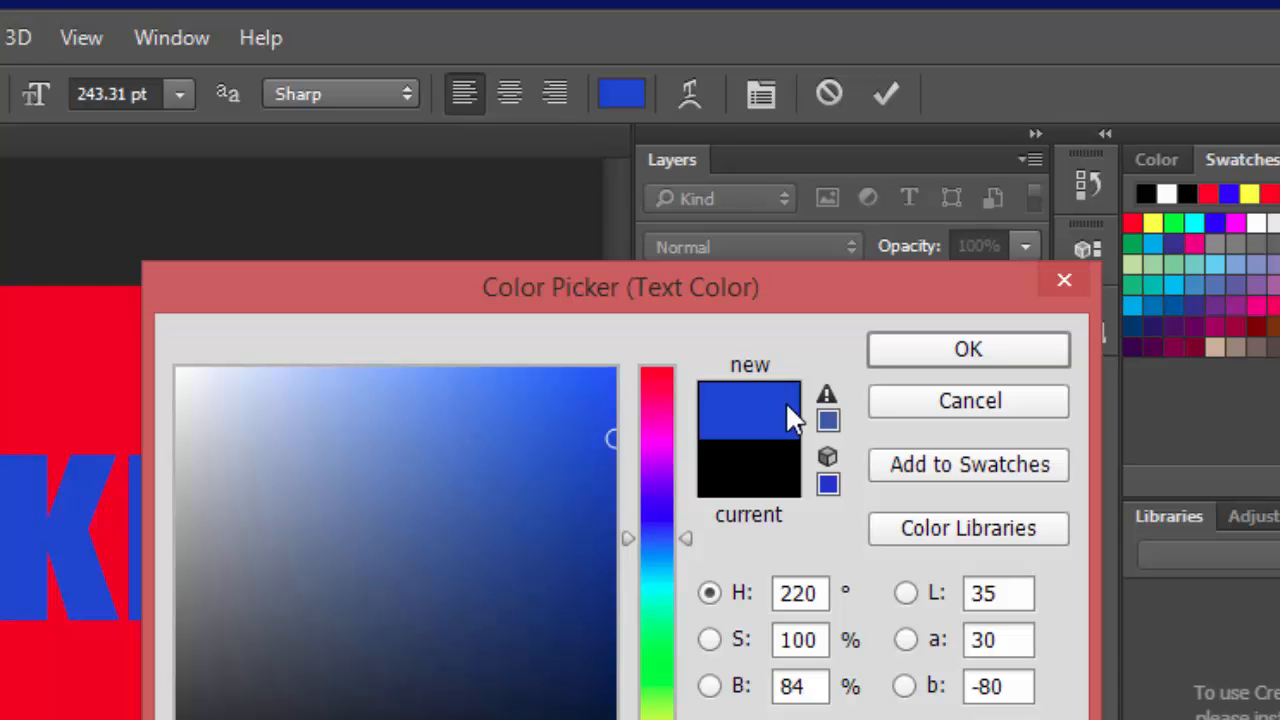
pyautogui.click(955, 350)
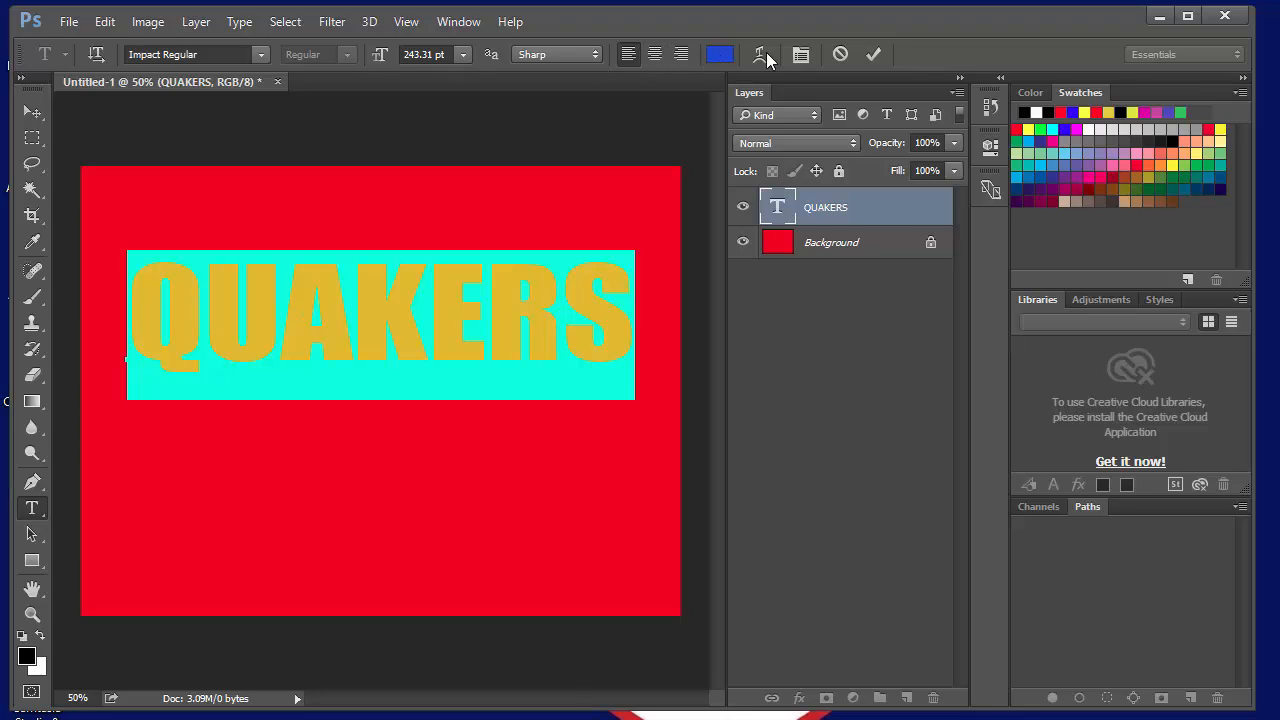
pyautogui.click(873, 56)
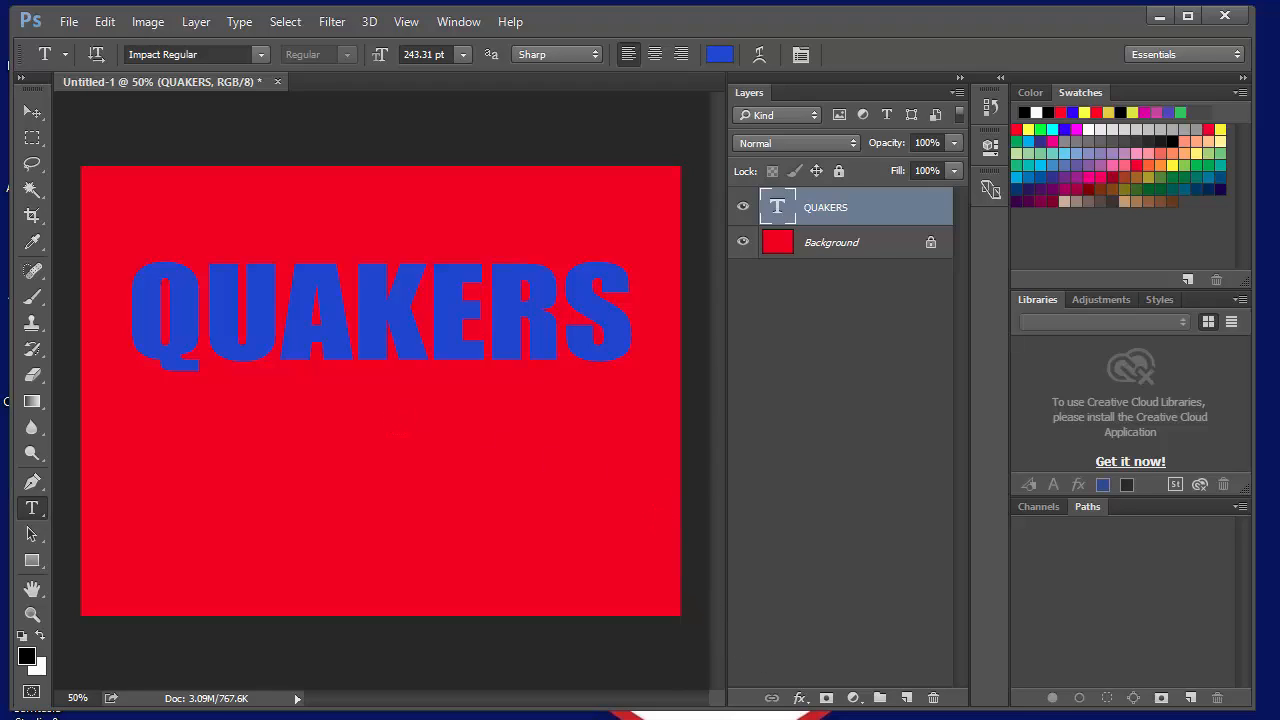
# Step: Add an Inner Shadow to the QUAKERS layer with angle 117°, distance 13 px and opacity 71%
pyautogui.click(799, 698)
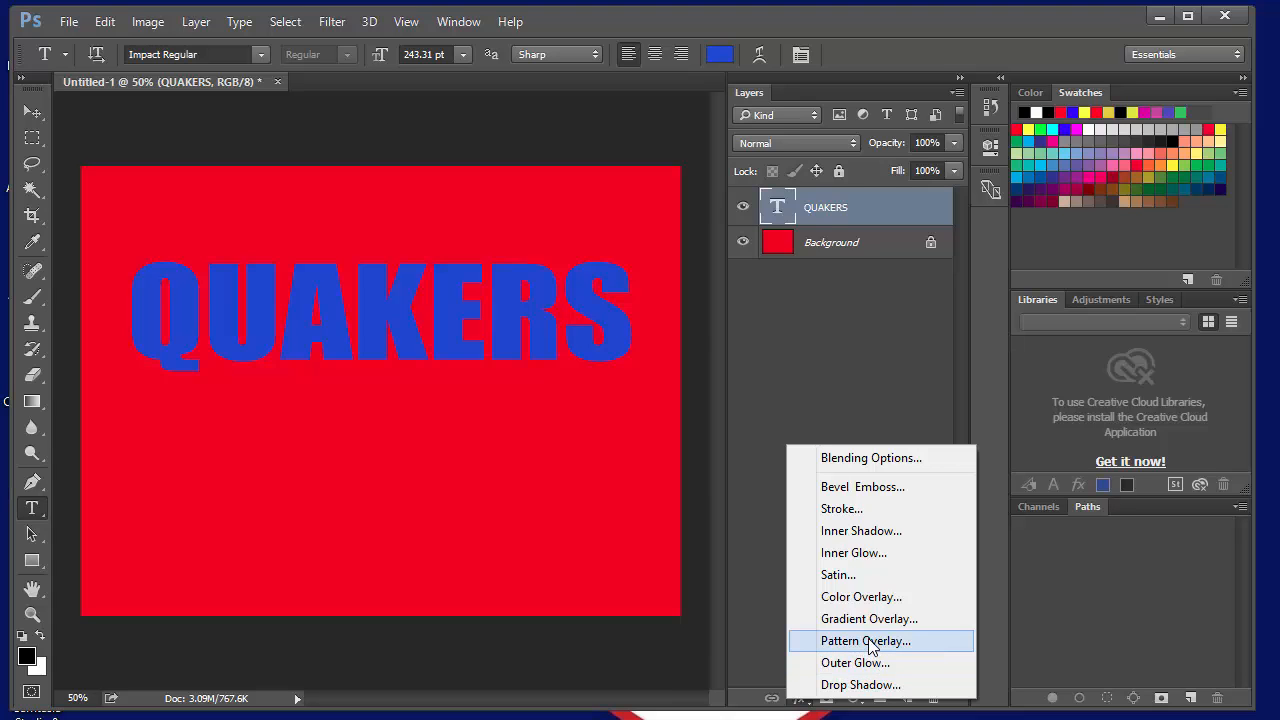
pyautogui.click(868, 528)
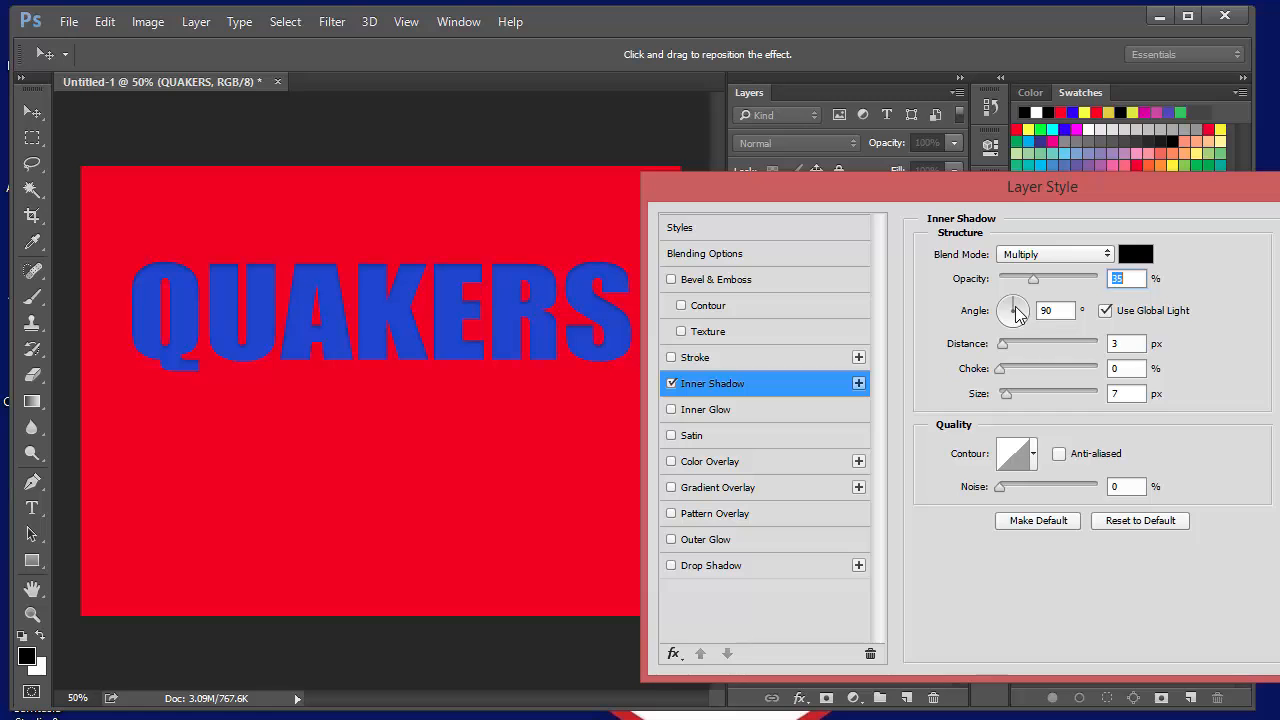
pyautogui.moveTo(1024, 314); pyautogui.dragTo(1012, 342)
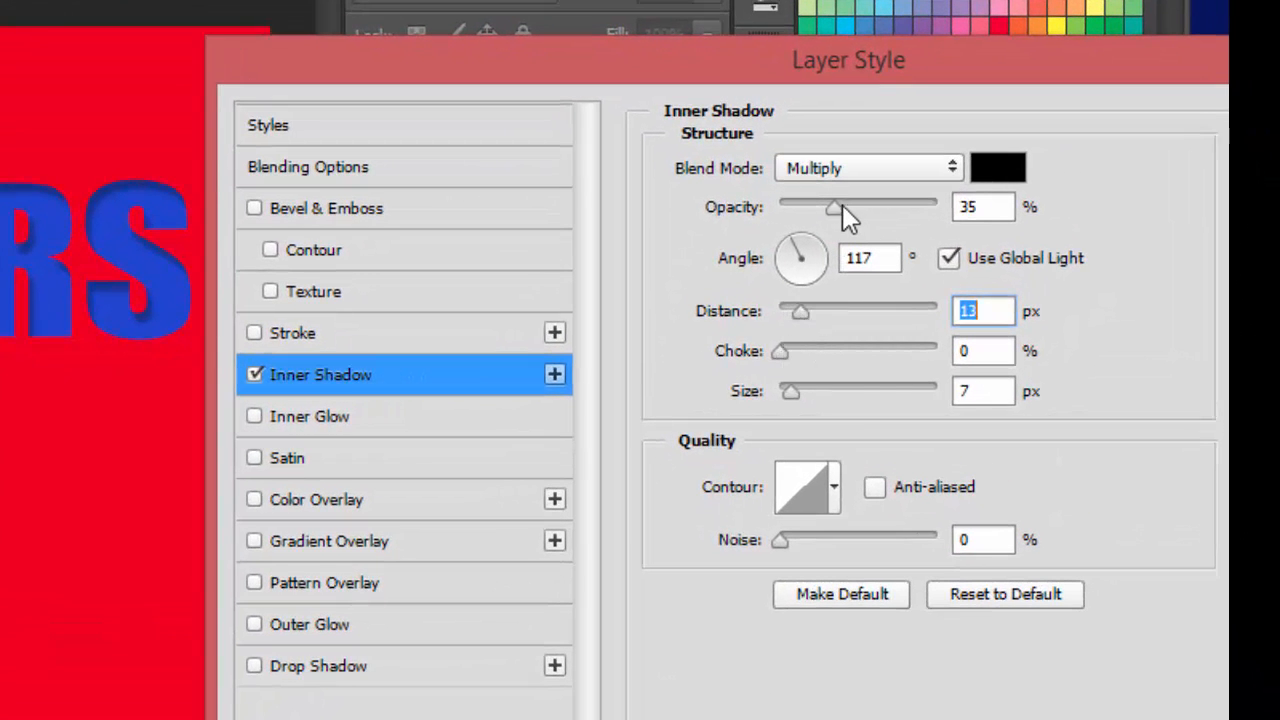
pyautogui.moveTo(842, 205); pyautogui.dragTo(892, 209)
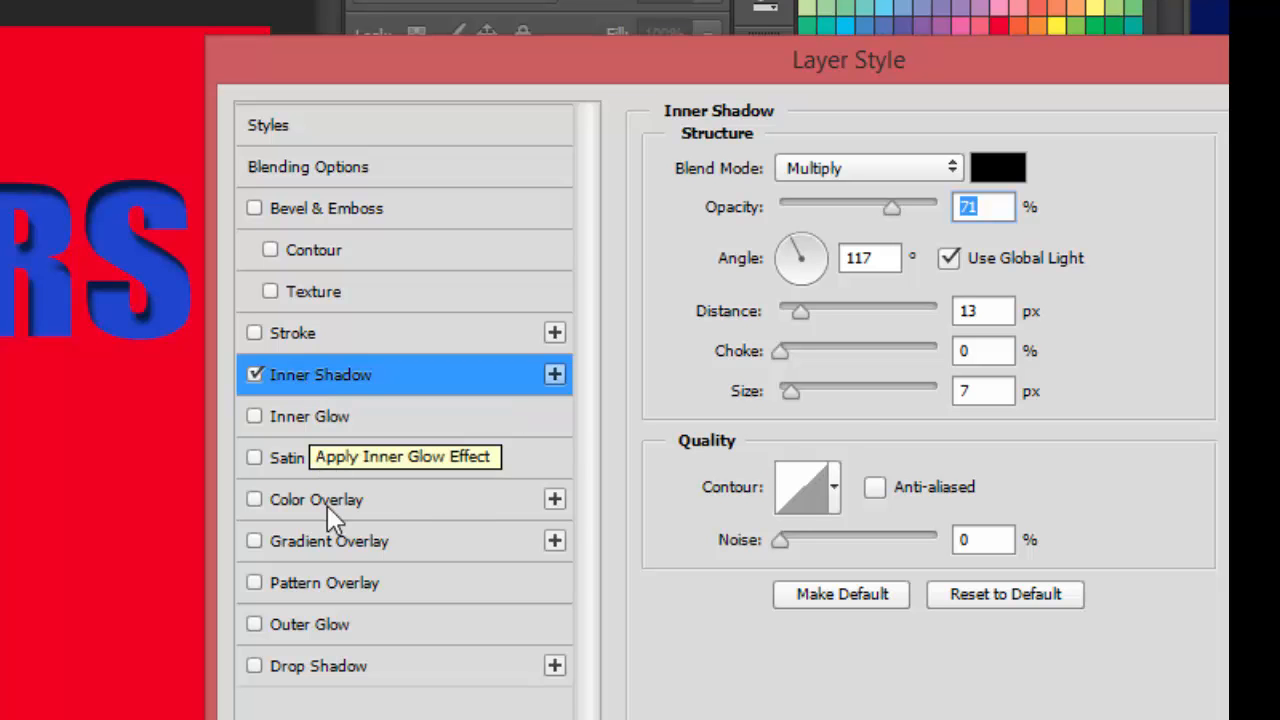
# Step: Add a Stroke effect to the QUAKERS text in white (ffffff) with a size of 7 px
pyautogui.click(290, 333)
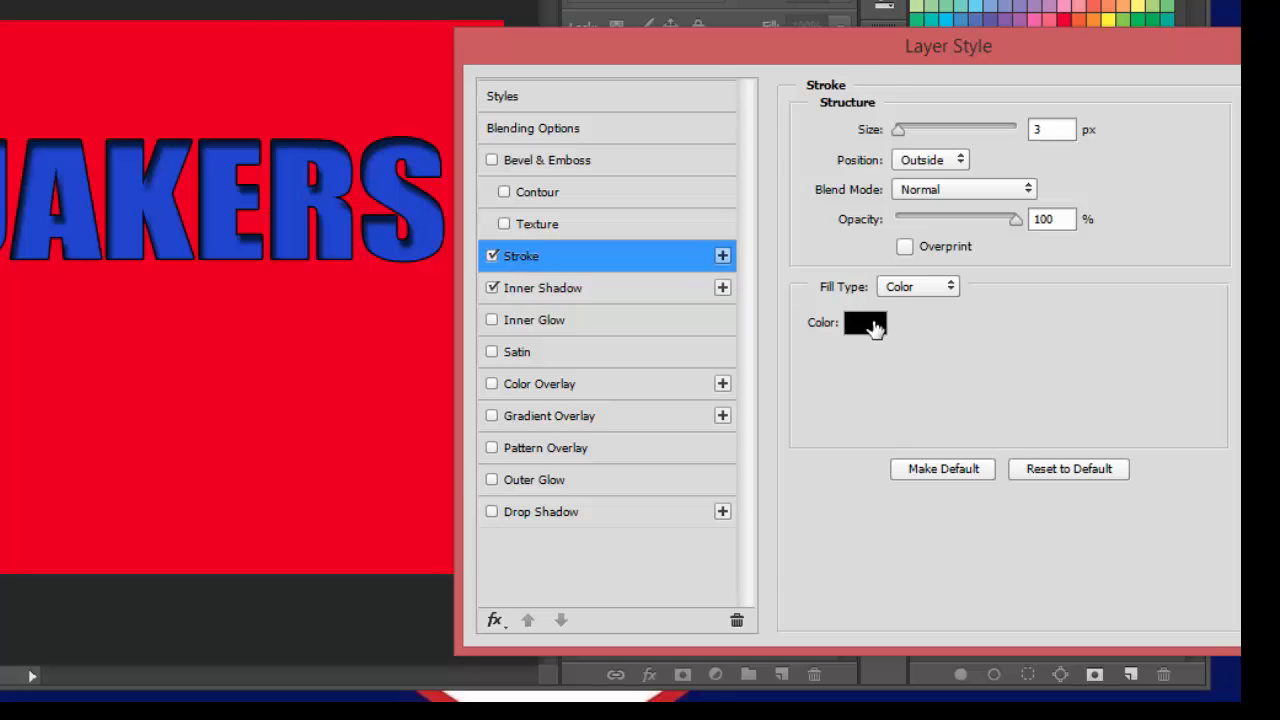
pyautogui.click(876, 324)
pyautogui.moveTo(300, 126); pyautogui.dragTo(232, 76)
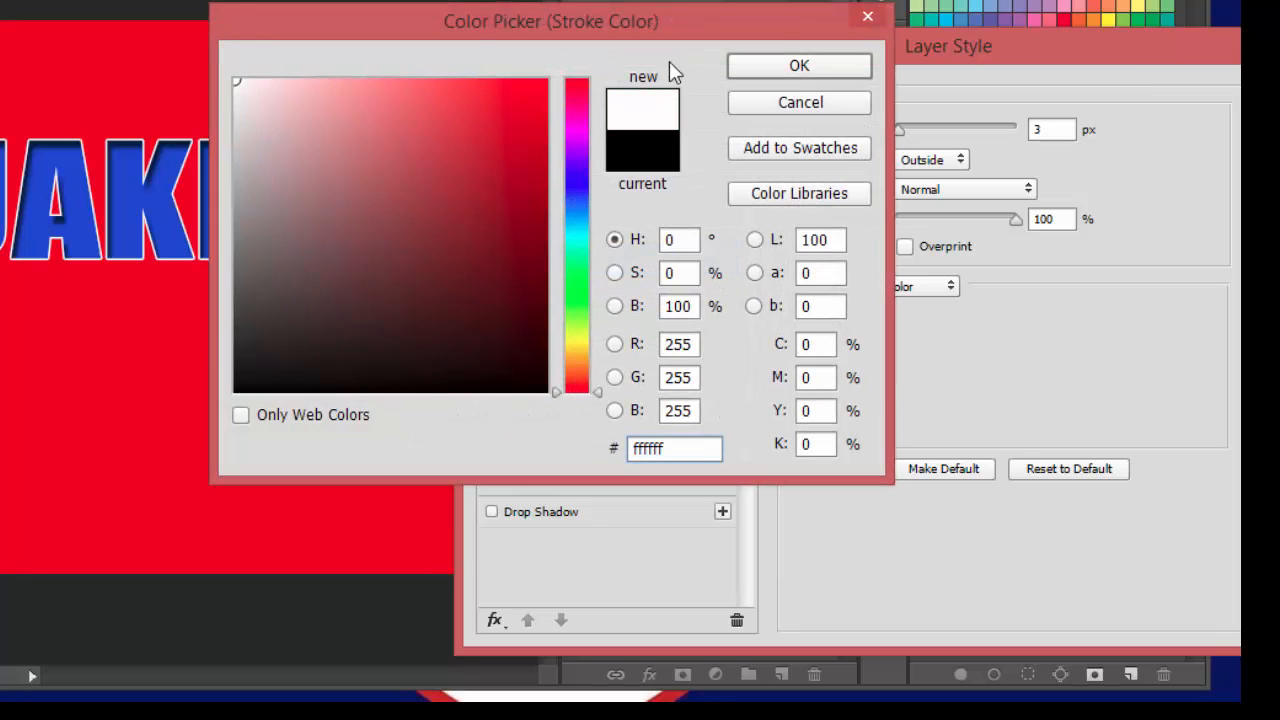
pyautogui.click(776, 68)
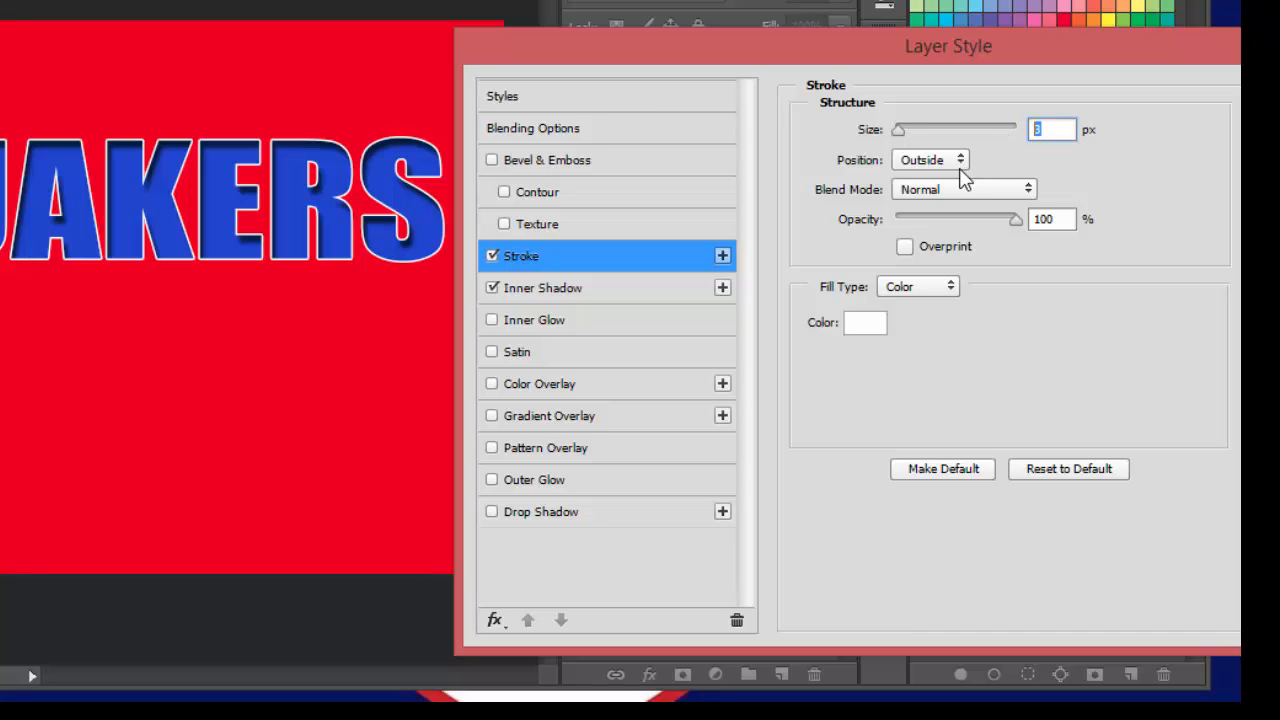
pyautogui.write('7')
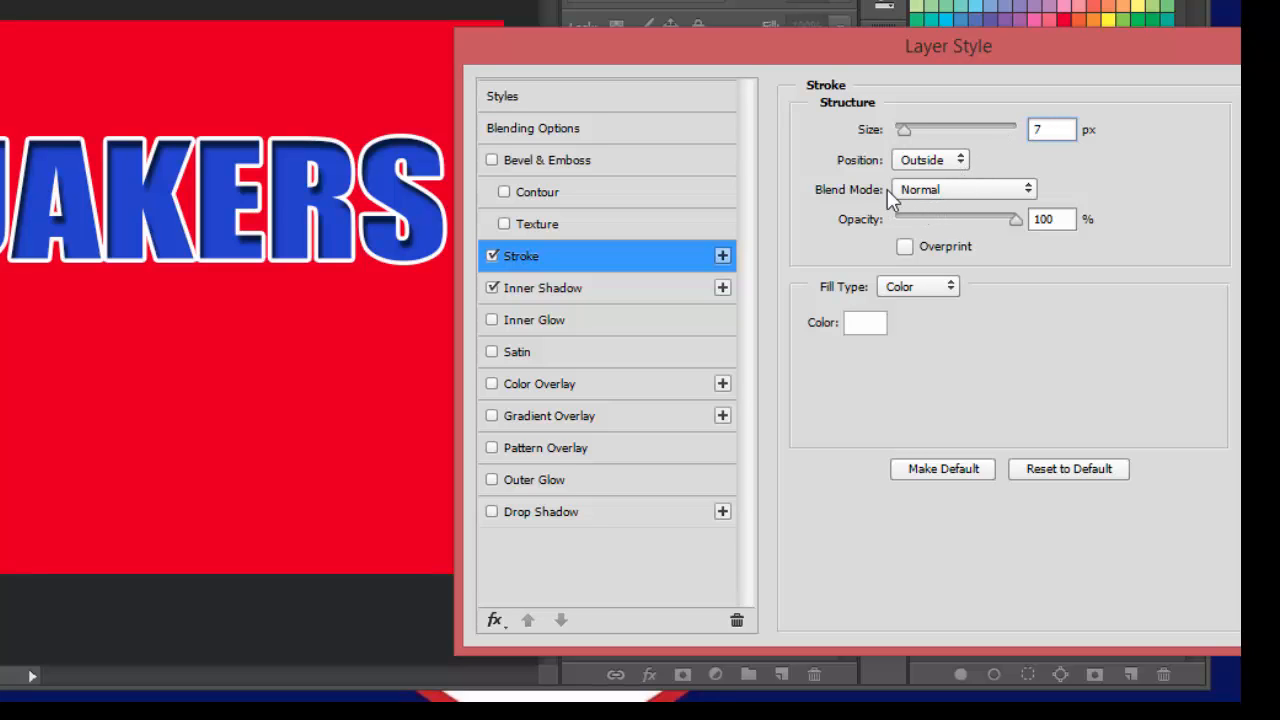
# Step: Try the Inside position for the text's stroke and return it to Outside
pyautogui.click(922, 162)
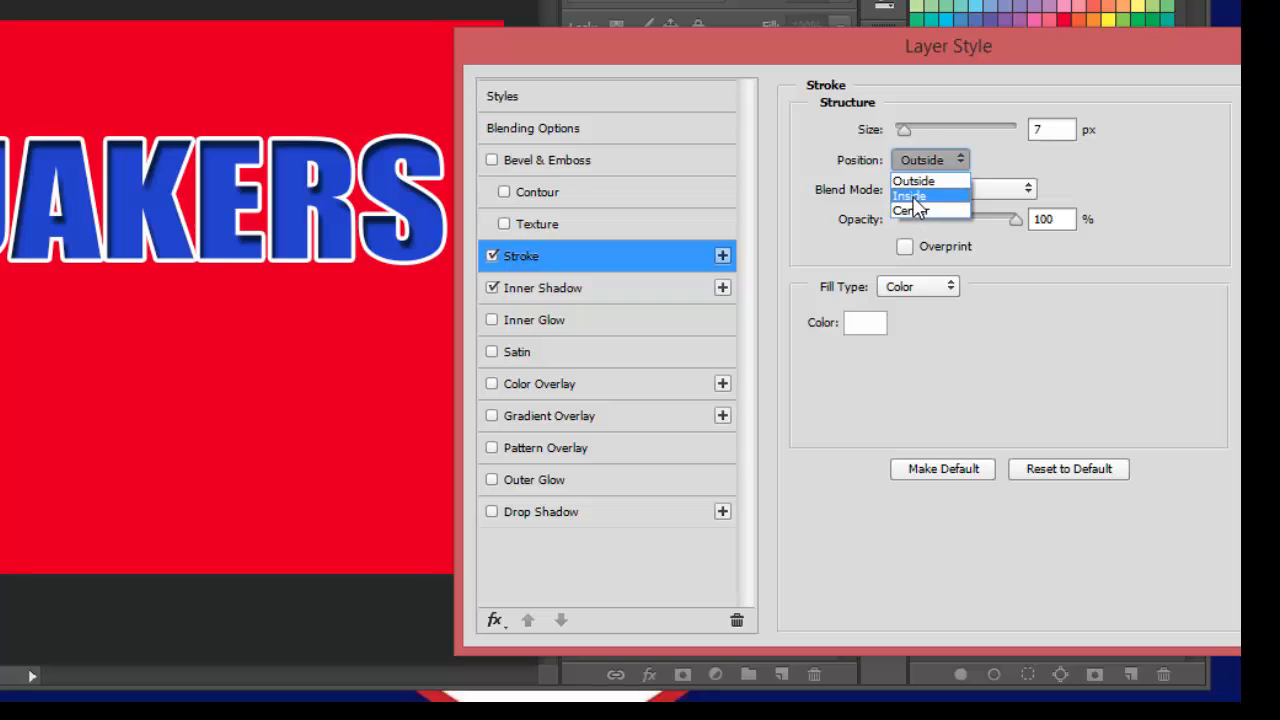
pyautogui.click(913, 197)
pyautogui.click(922, 162)
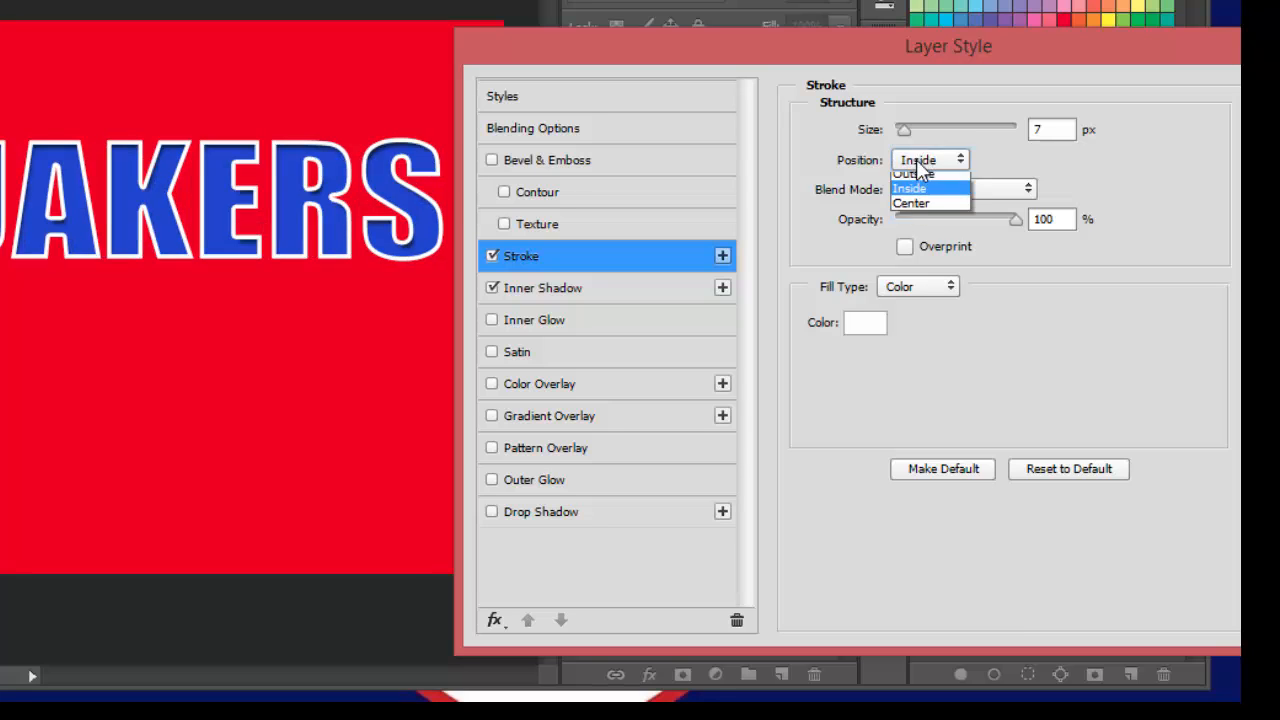
pyautogui.click(910, 170)
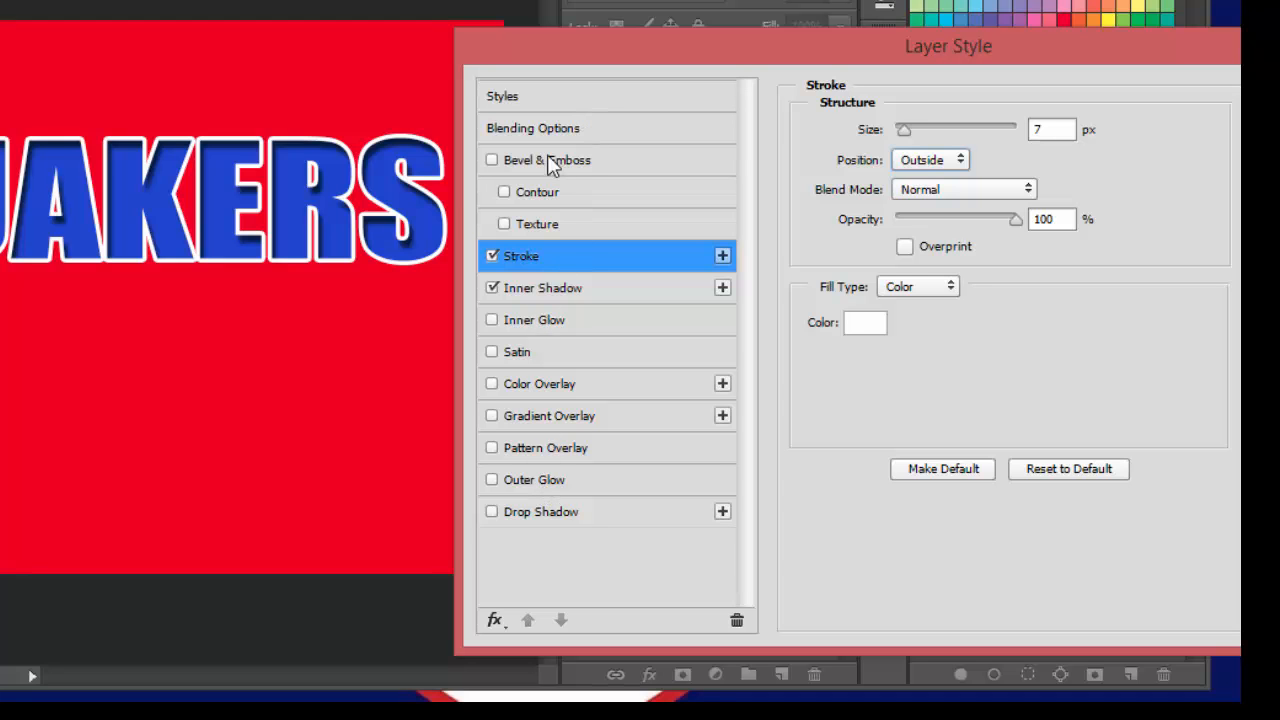
# Step: Add Bevel & Emboss to the QUAKERS text with size 27 px and soften 1 px, and apply the layer style
pyautogui.click(522, 161)
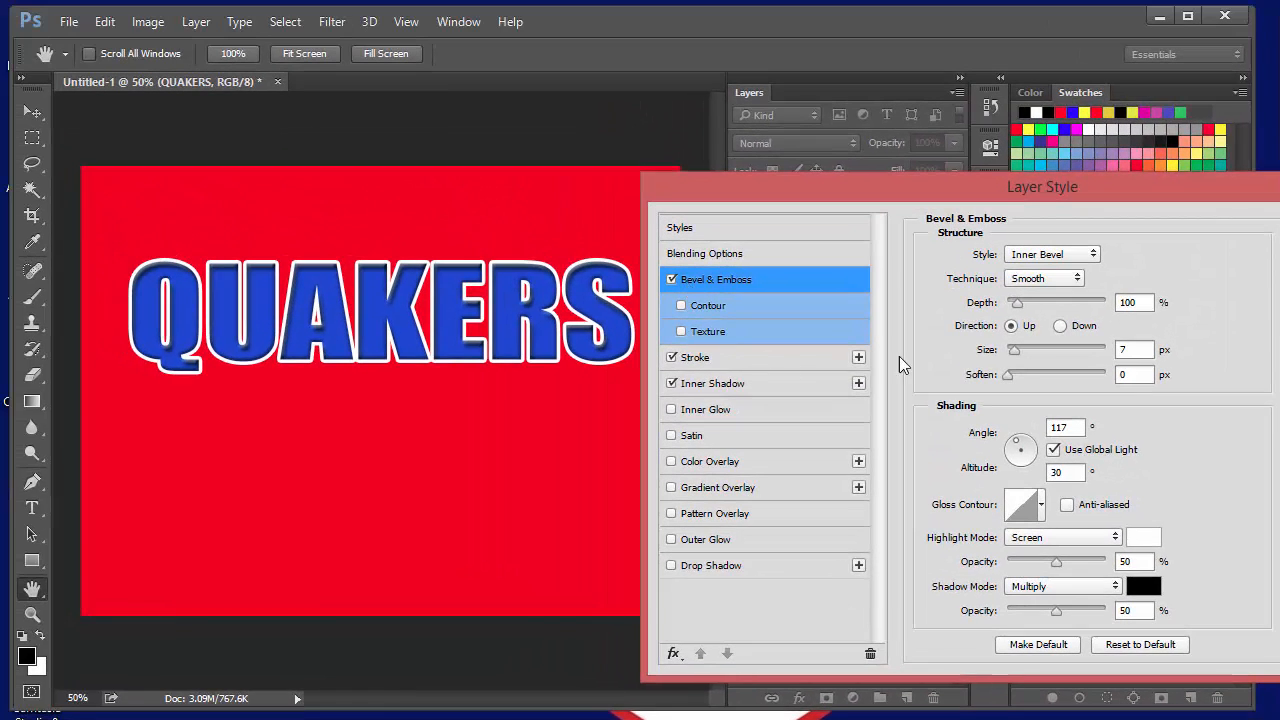
pyautogui.moveTo(1014, 350); pyautogui.dragTo(1023, 348)
pyautogui.press('Tab')
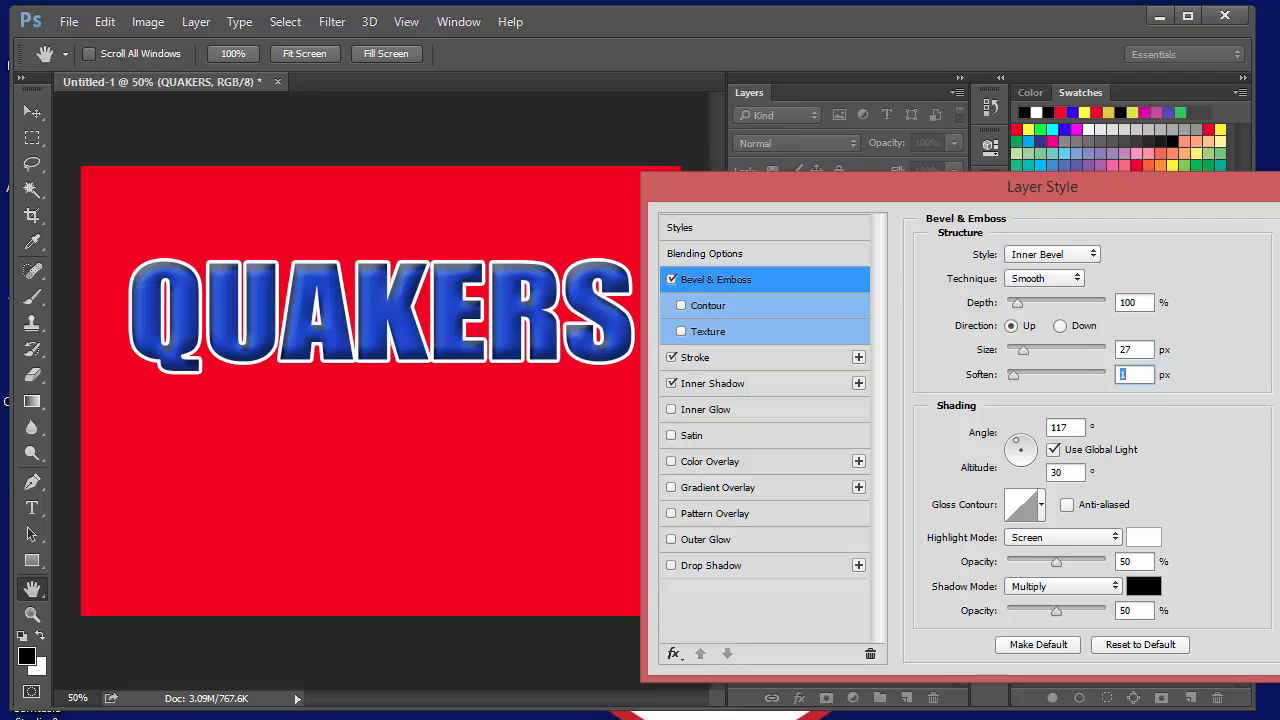
pyautogui.press('Return')
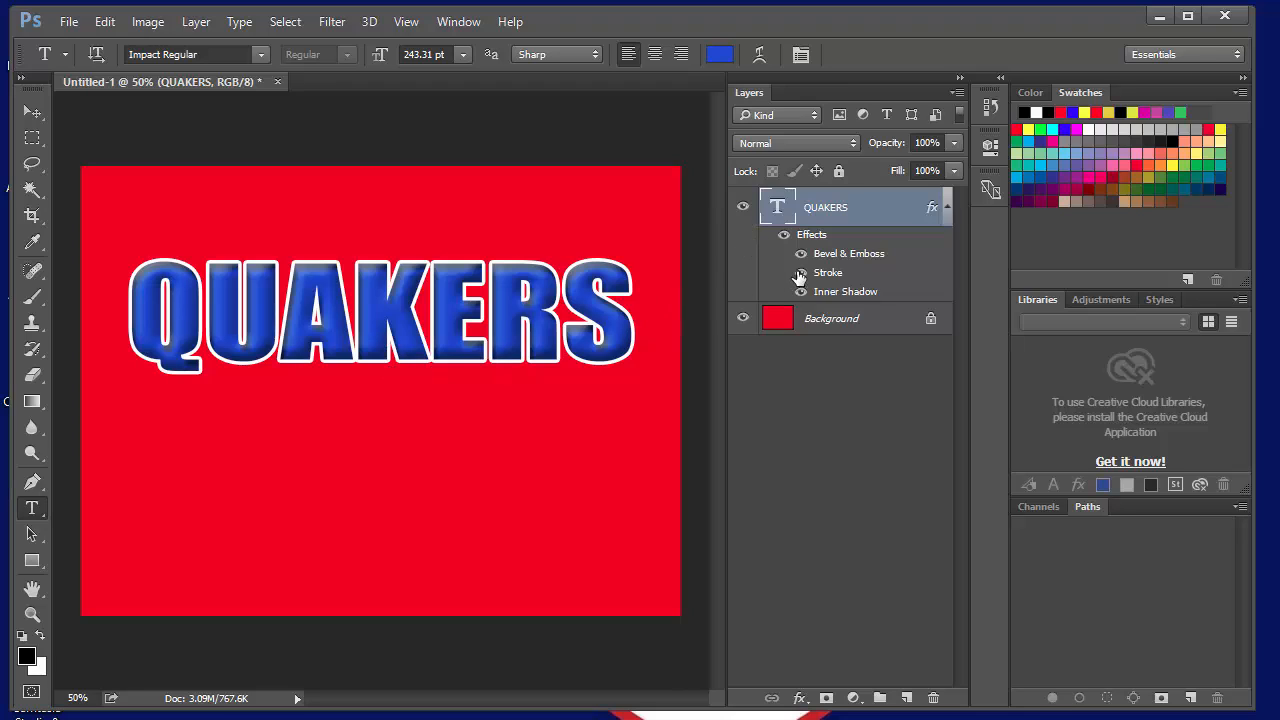
# Step: Hide all effects on the QUAKERS layer and show them again to compare the text with and without styling
pyautogui.click(783, 237)
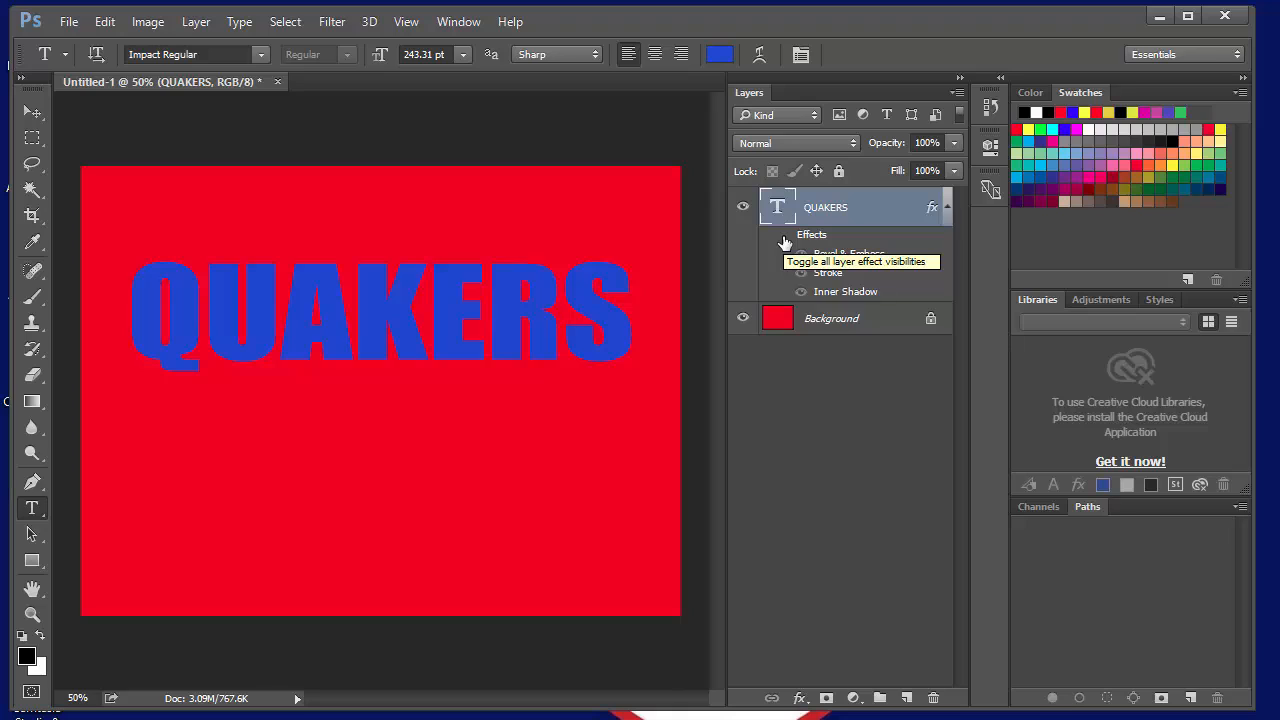
pyautogui.click(785, 242)
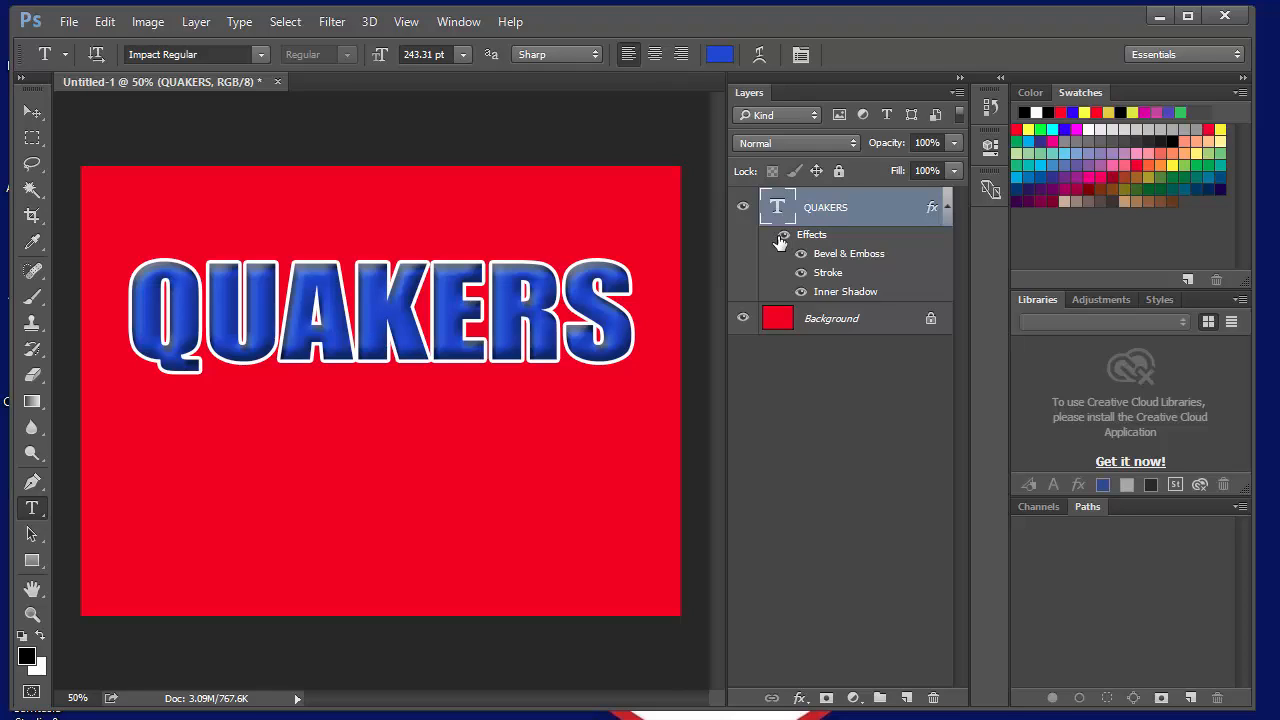
# Step: Save the QUAKERS document to the H: drive in Photoshop format as TEXT1, replacing the existing file
pyautogui.click(68, 22)
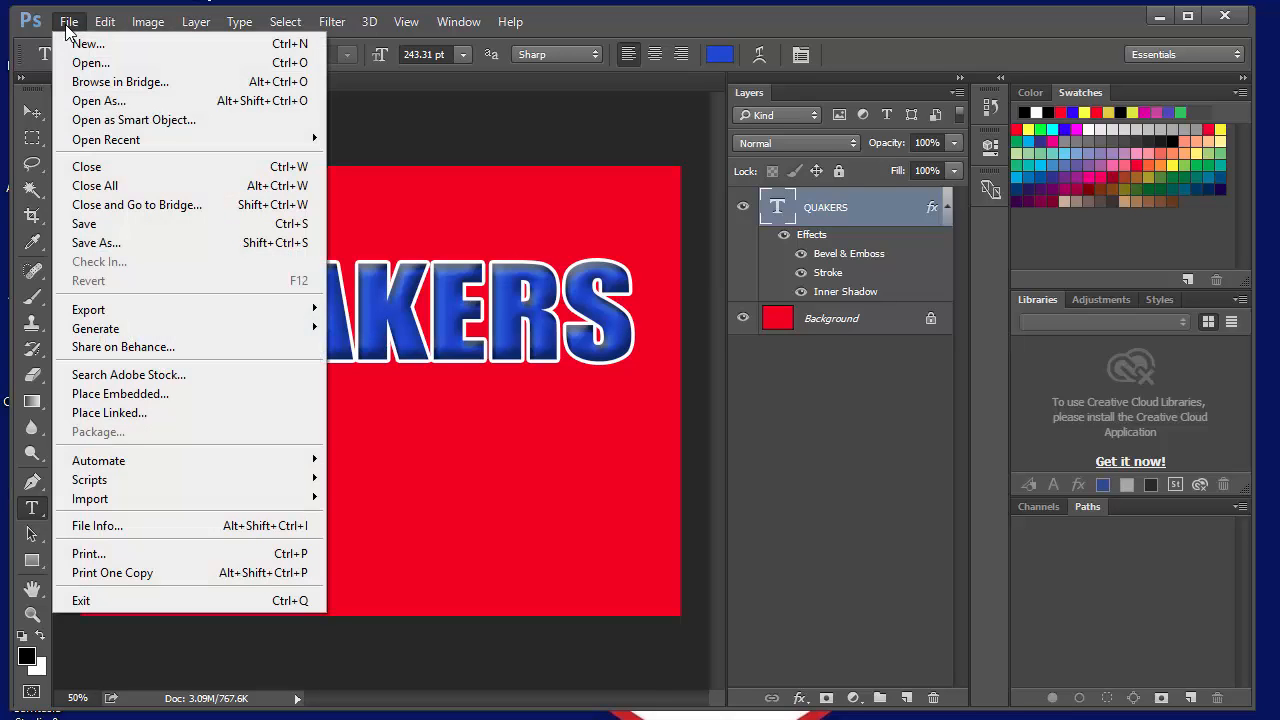
pyautogui.click(134, 243)
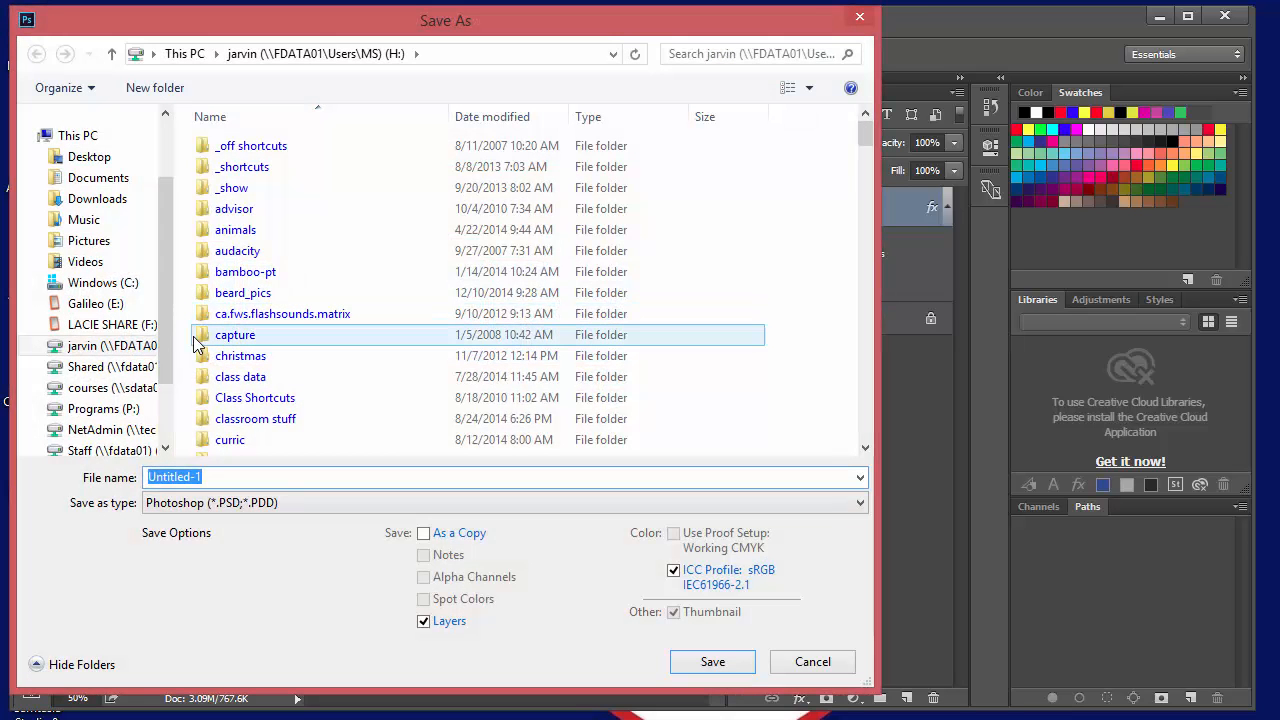
pyautogui.click(108, 347)
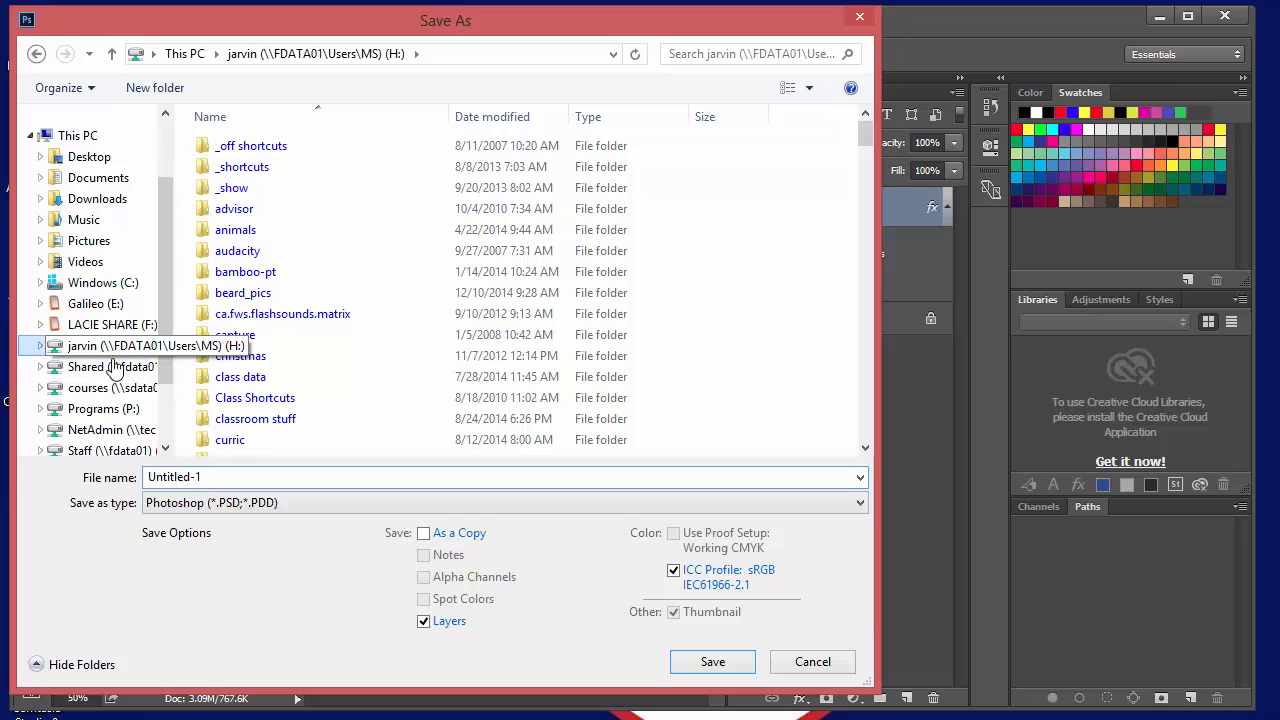
pyautogui.click(230, 472)
pyautogui.write('TEXT1')
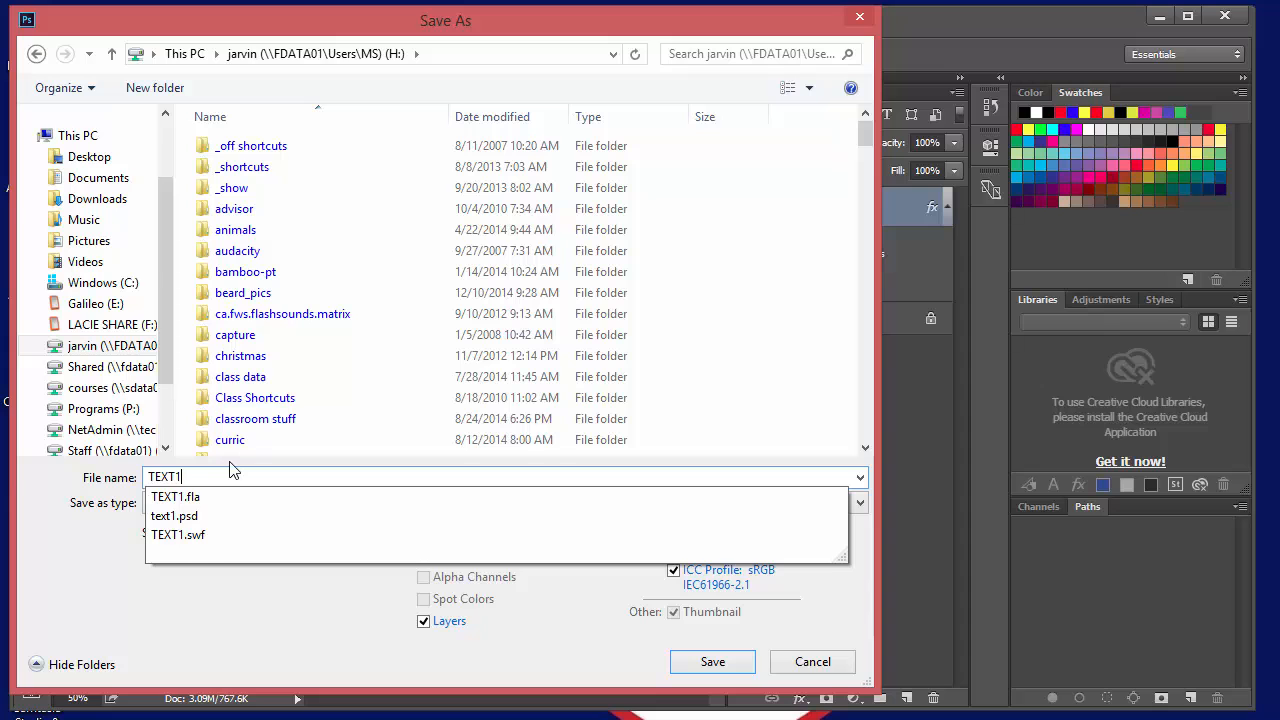
pyautogui.press('Return')
pyautogui.press('y')
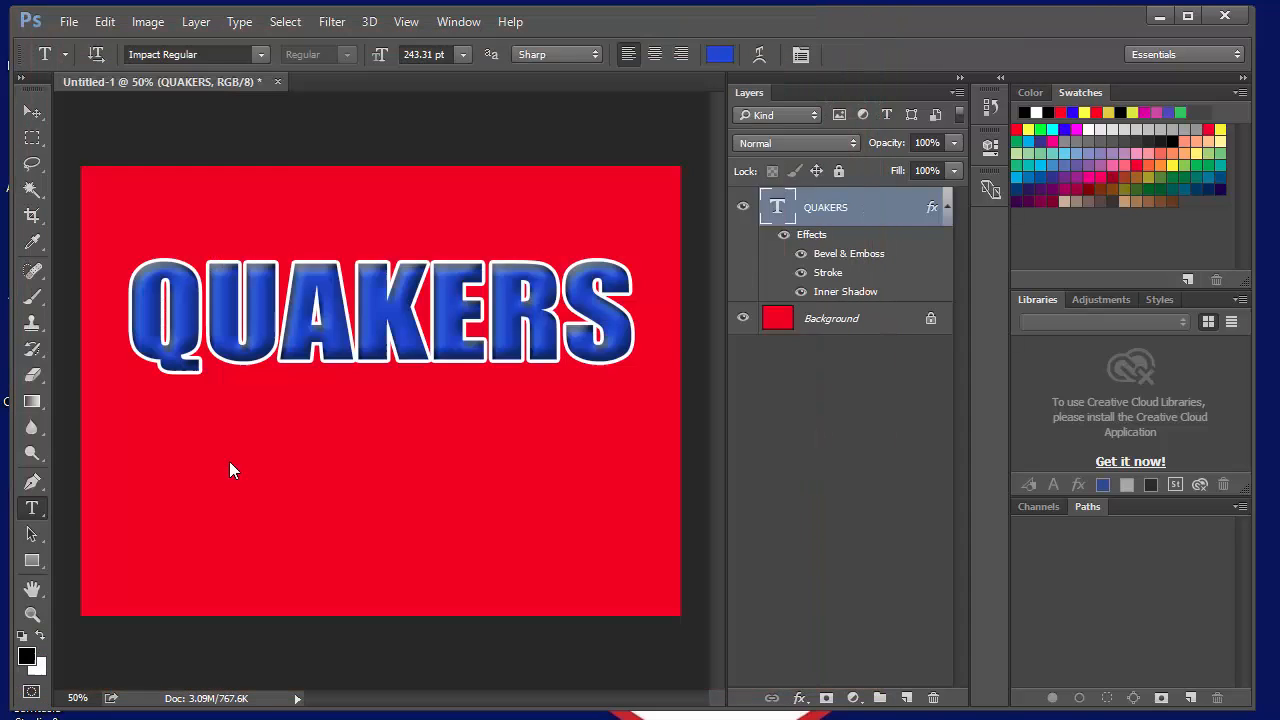
pyautogui.press('Return')
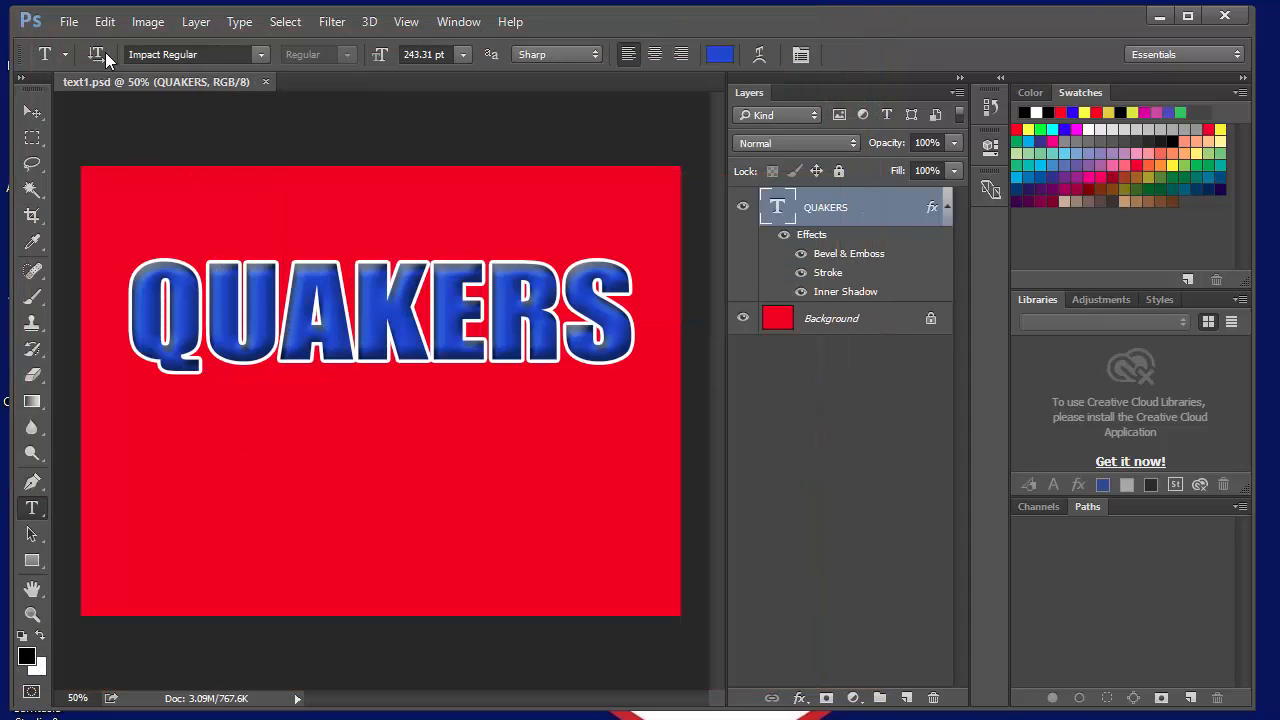
# Step: Create a new 1200 x 900 pixel RGB document at 72 pixels/inch with a white background
pyautogui.click(69, 21)
pyautogui.click(85, 43)
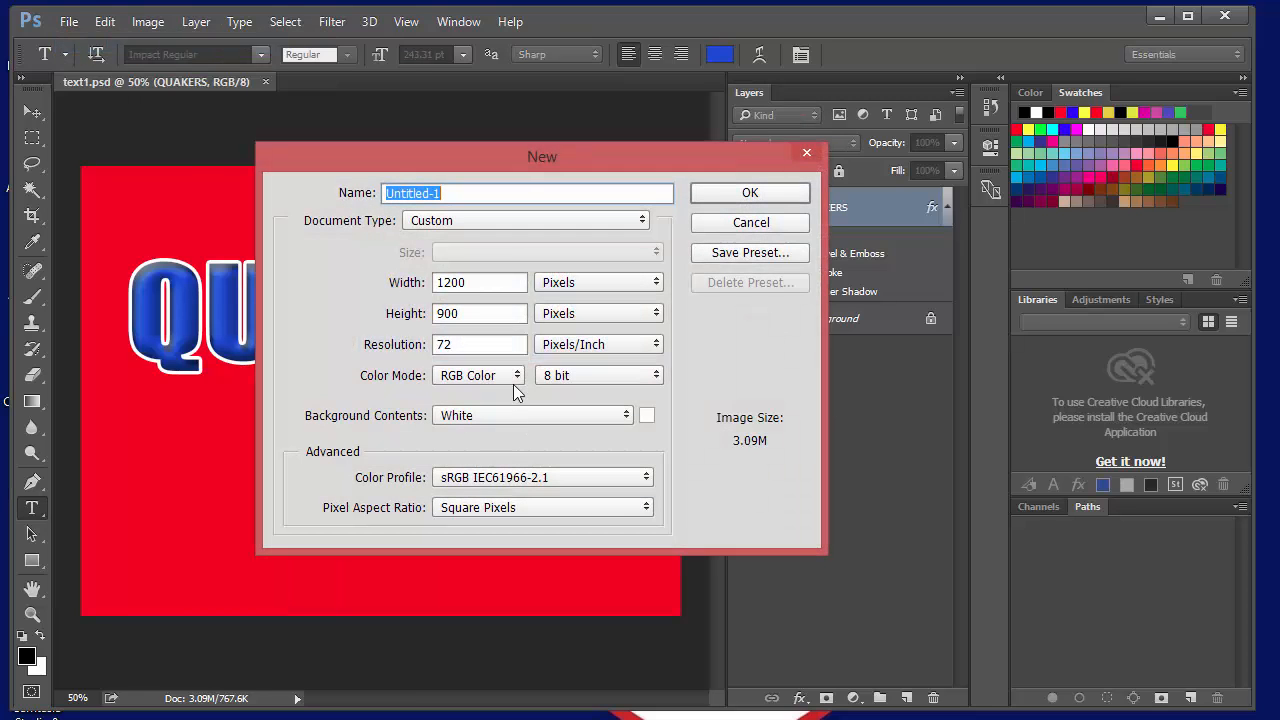
pyautogui.click(736, 195)
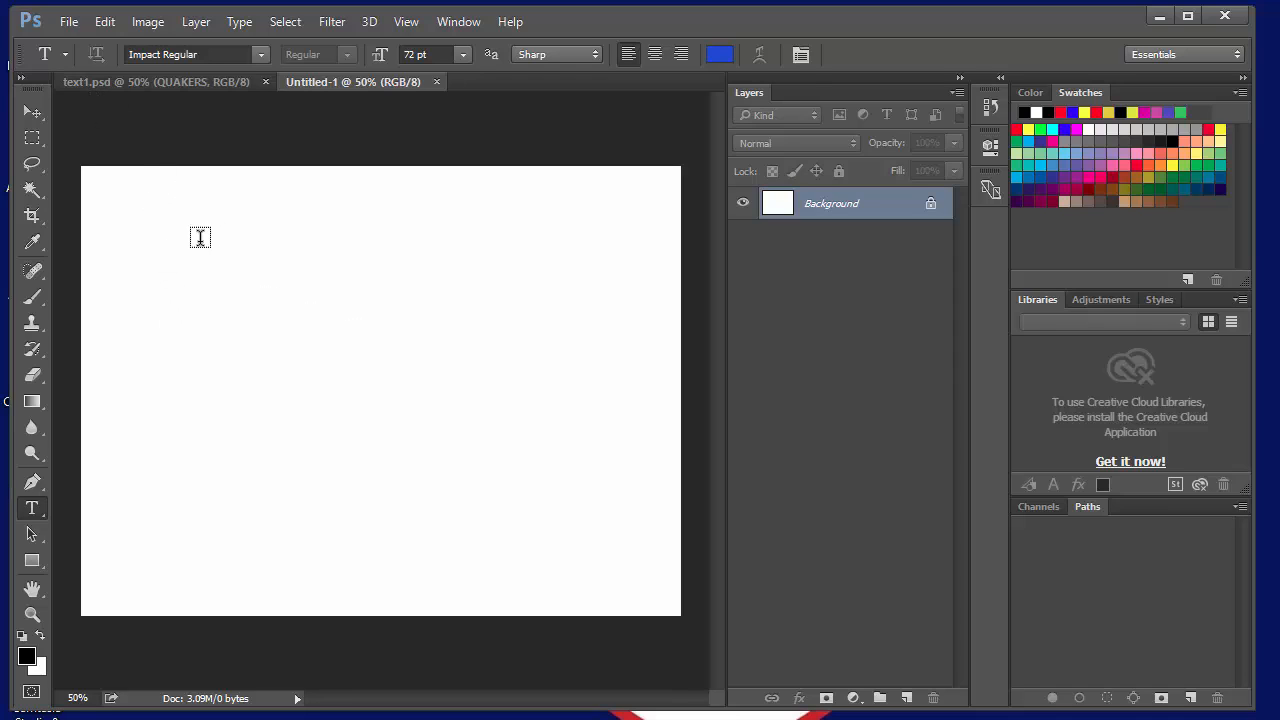
# Step: Fill the background with a linear white-to-magenta preset gradient running from white near the bottom to magenta near the top
pyautogui.click(36, 398)
pyautogui.click(157, 54)
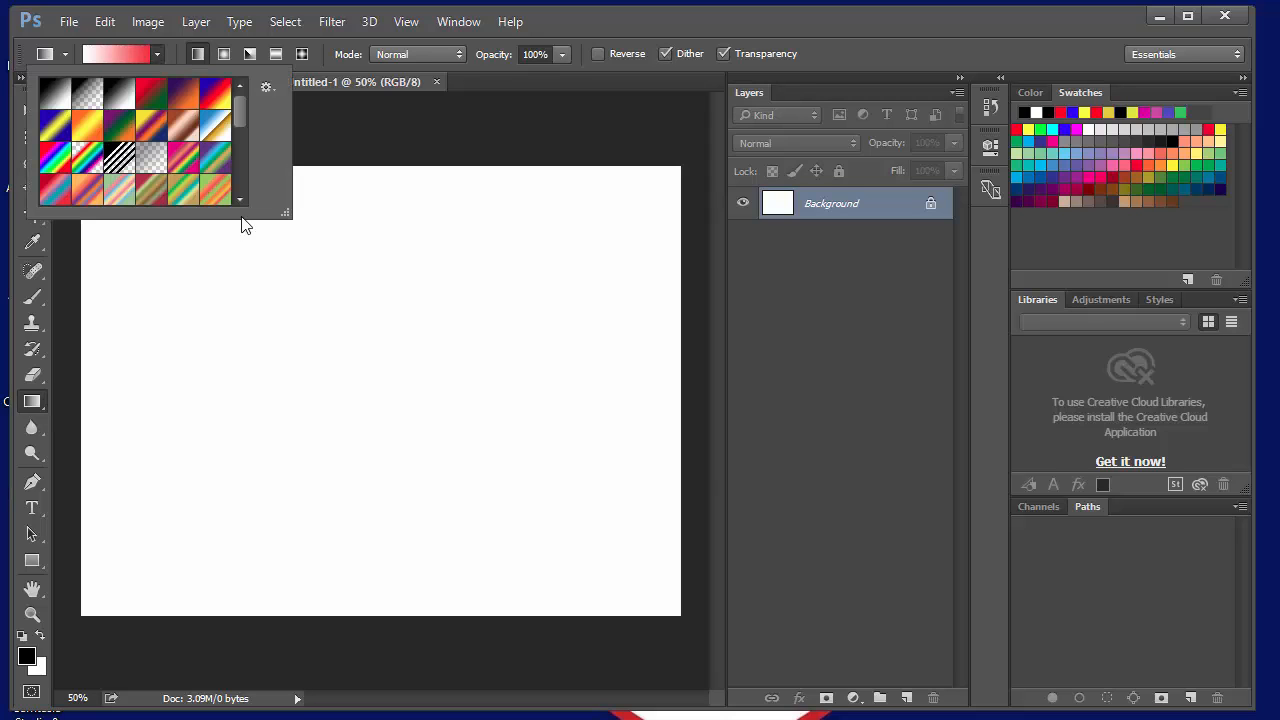
pyautogui.moveTo(241, 109); pyautogui.dragTo(237, 174)
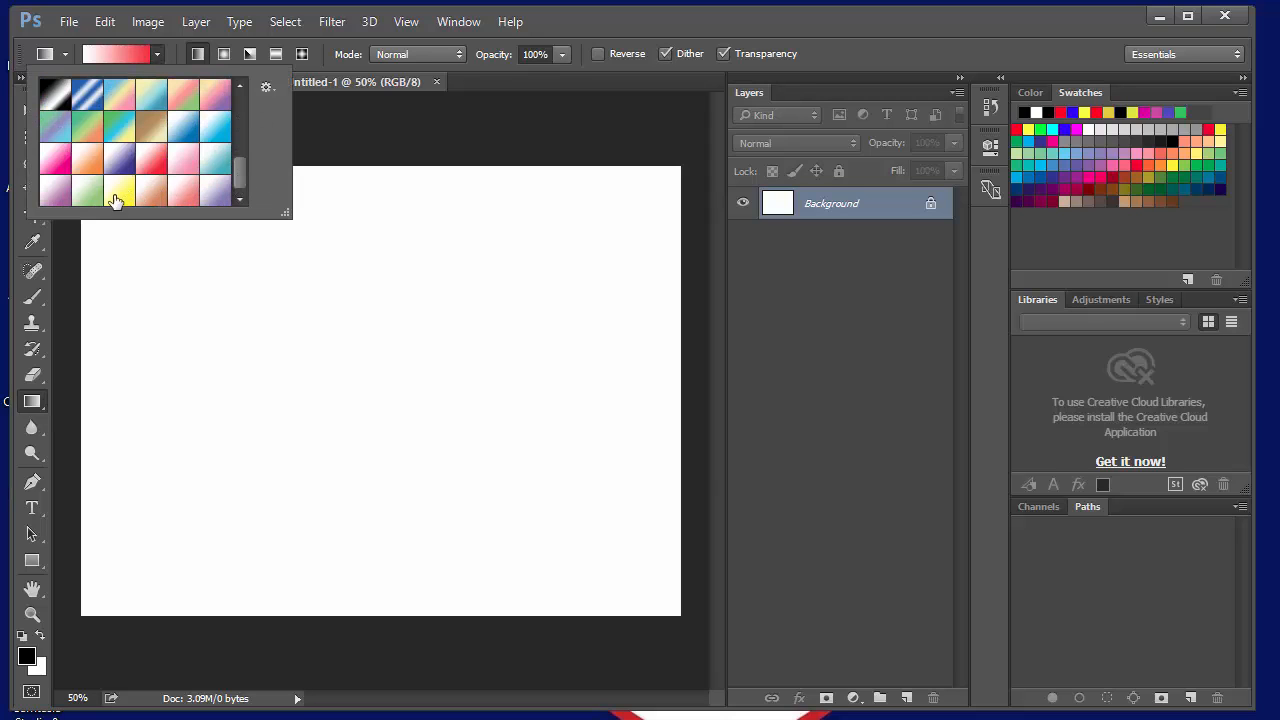
pyautogui.click(47, 163)
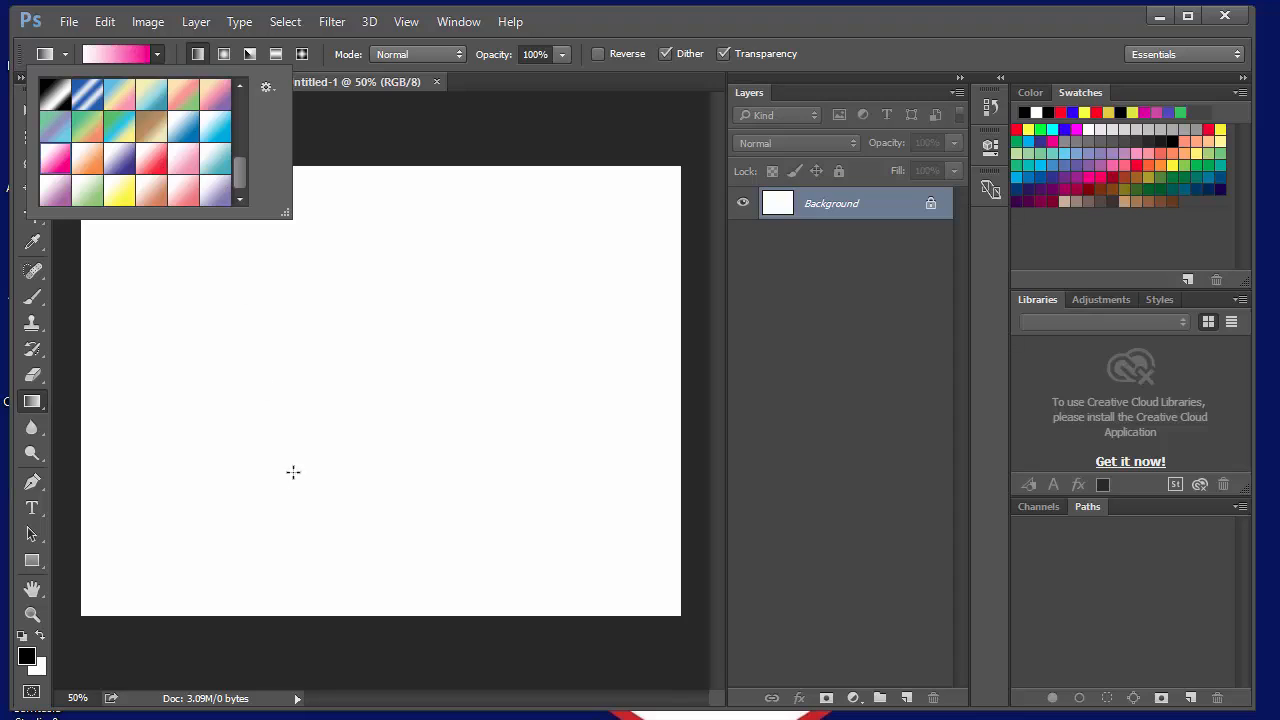
pyautogui.moveTo(368, 568); pyautogui.dragTo(356, 240)
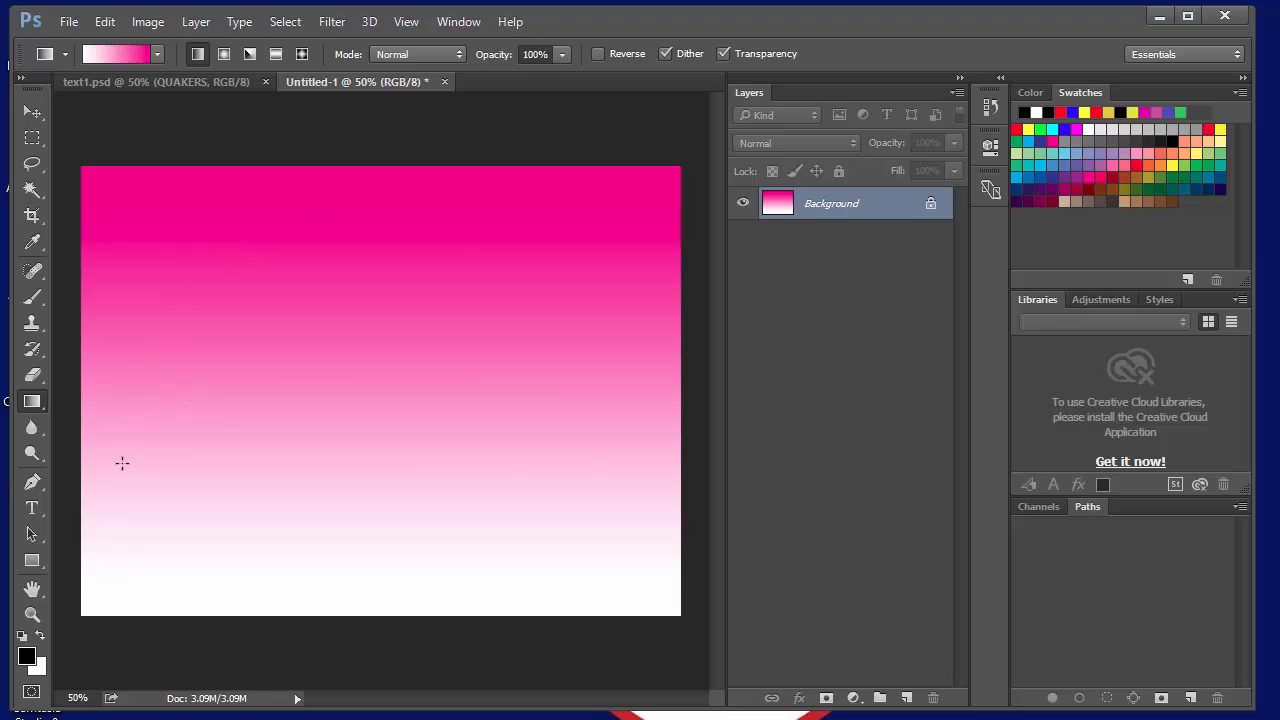
# Step: Add the text #HASHTAG in 72 pt Impact Regular at the canvas's left, about halfway down, and commit it
pyautogui.click(32, 508)
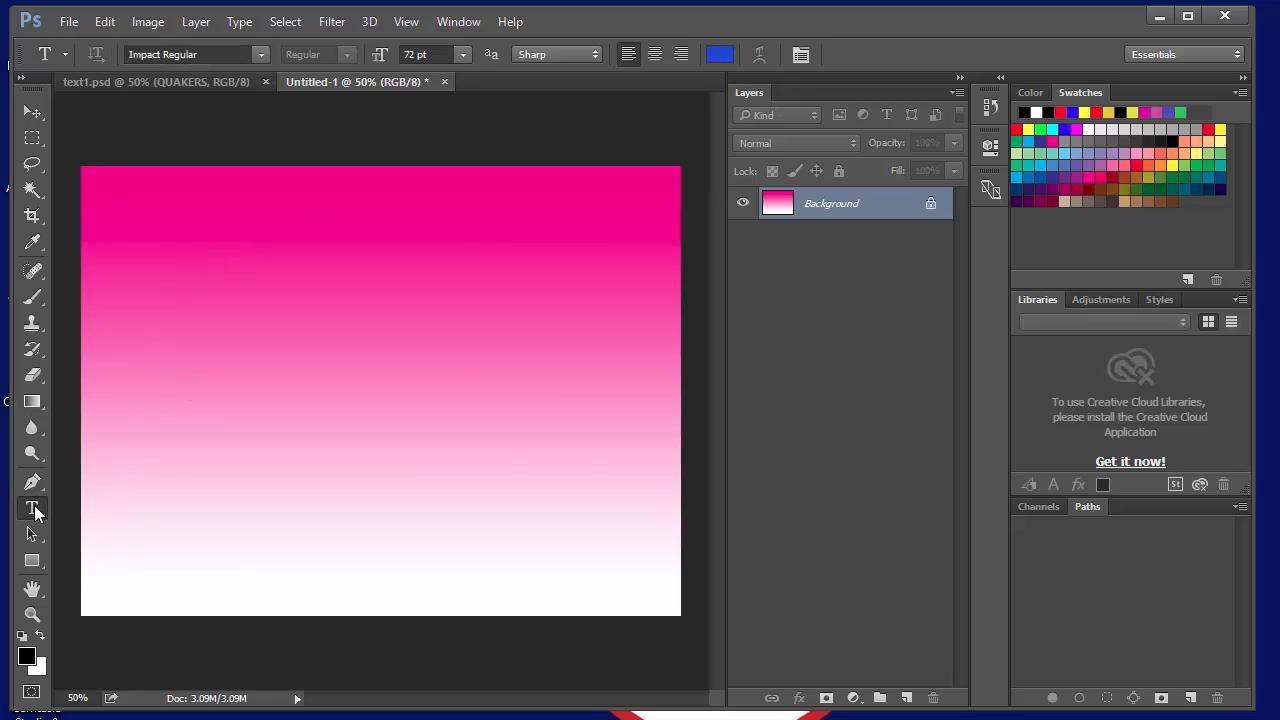
pyautogui.click(131, 388)
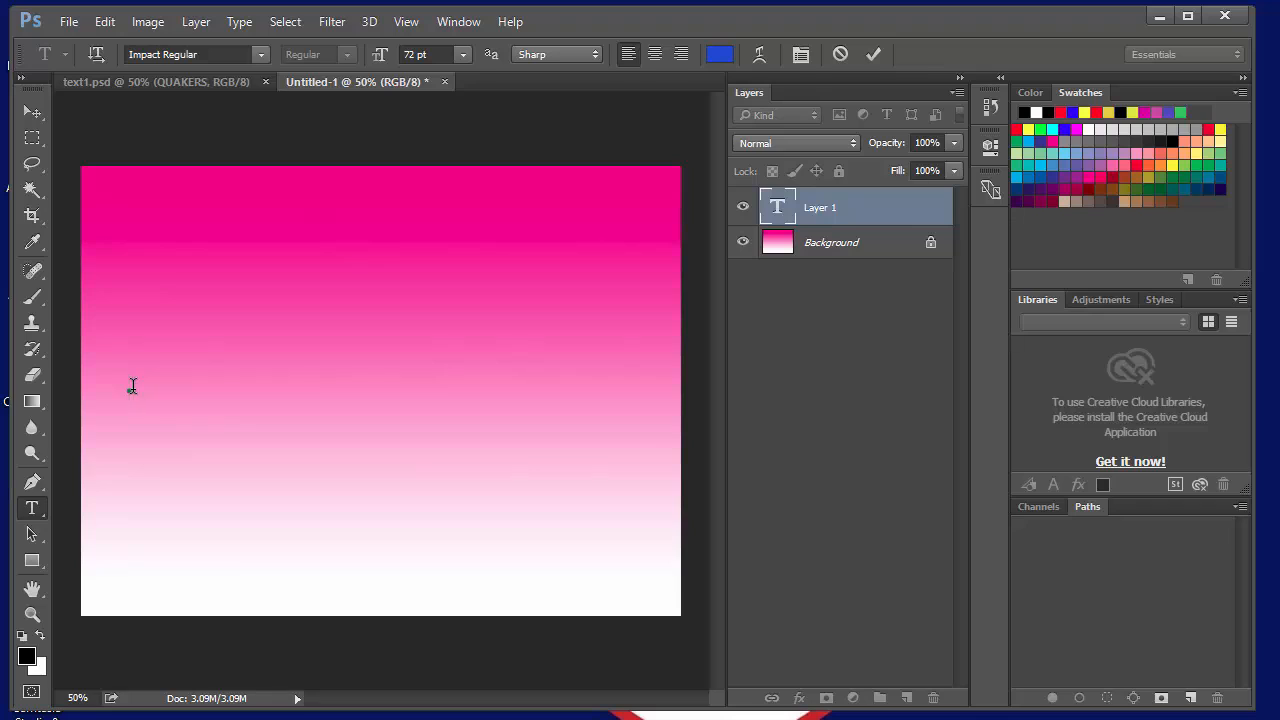
pyautogui.write('#HASTA ')
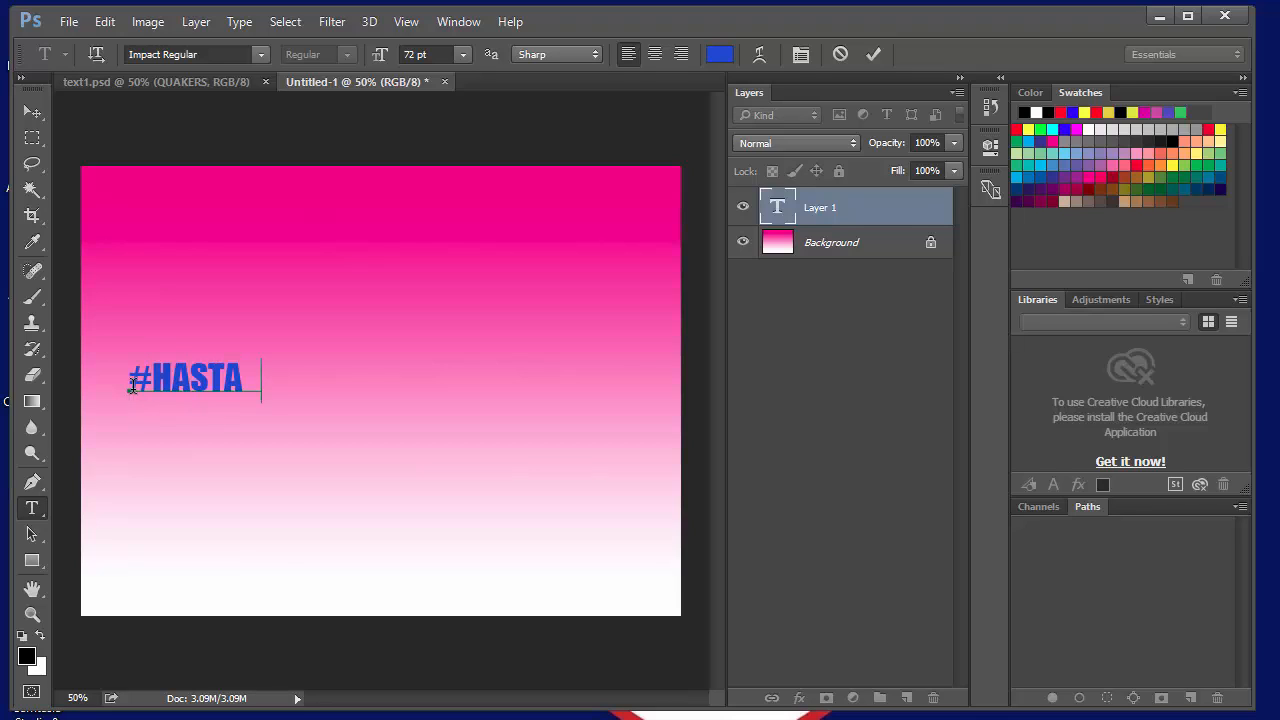
pyautogui.write('G')
pyautogui.write('H')
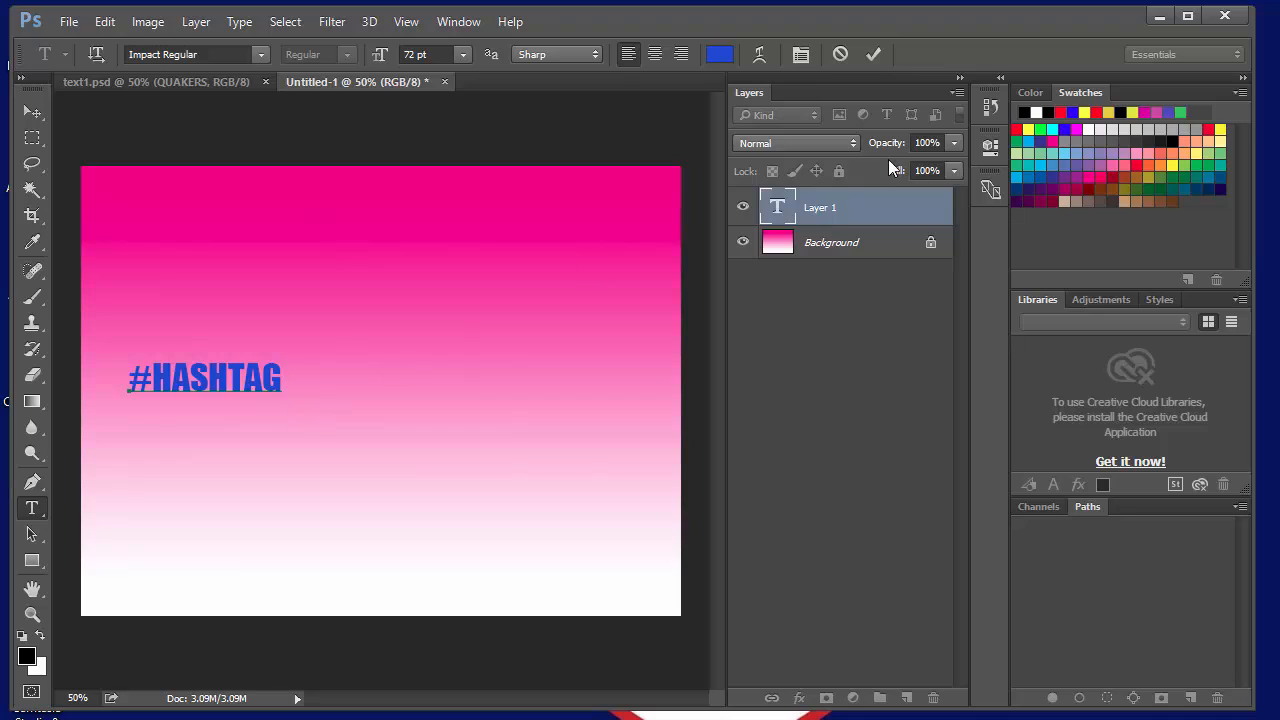
pyautogui.click(873, 55)
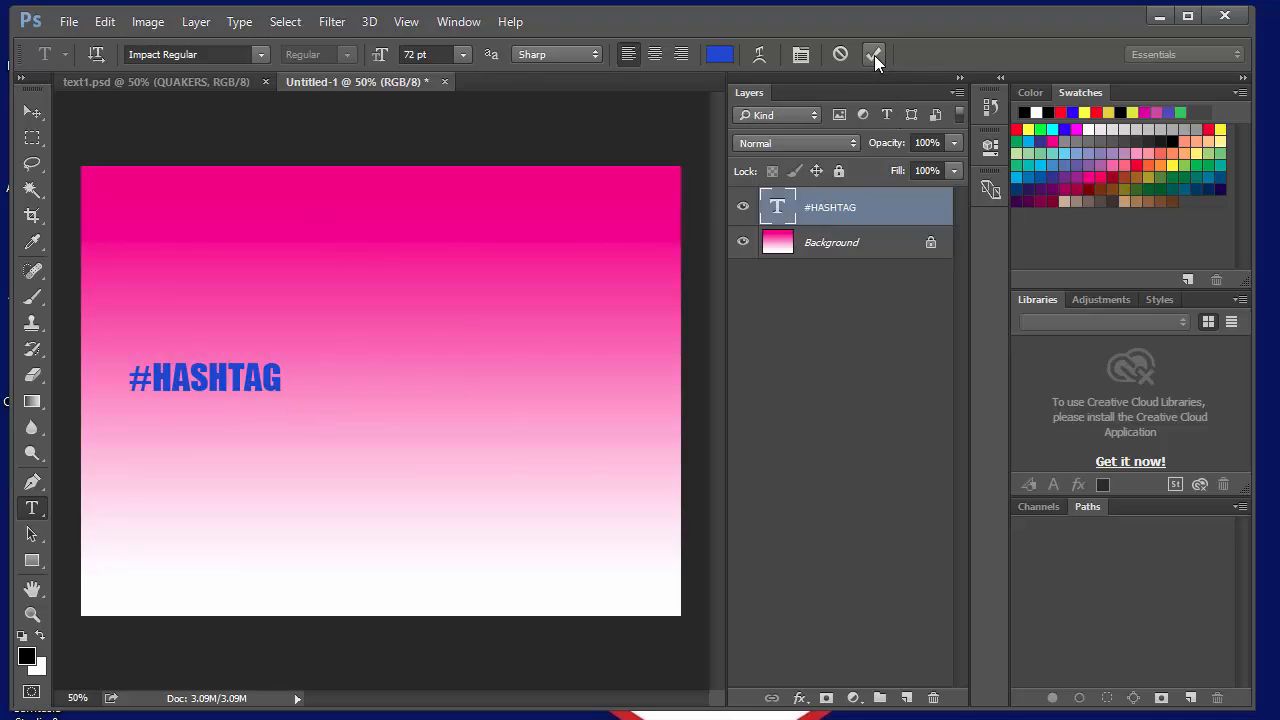
# Step: Enlarge the #HASHTAG text to about 336% width and 365% height so it spans most of the canvas
pyautogui.hotkey('ctrl', 't')
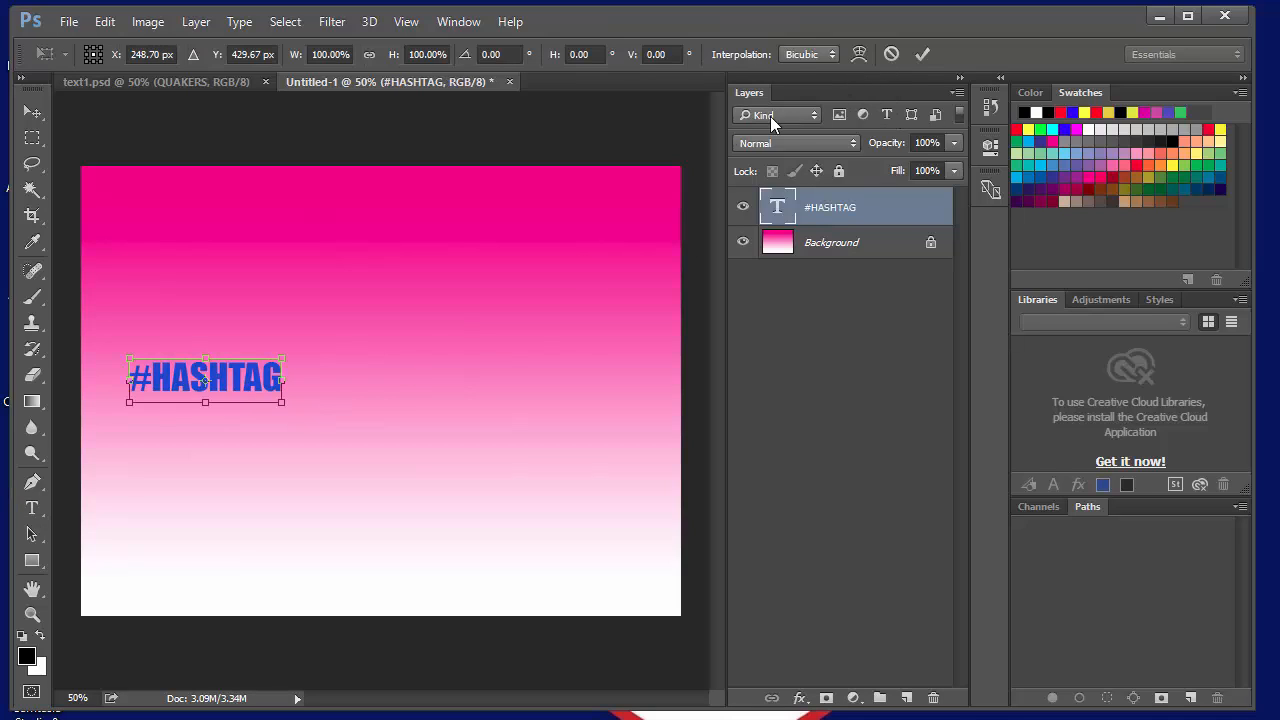
pyautogui.moveTo(283, 356); pyautogui.dragTo(621, 251)
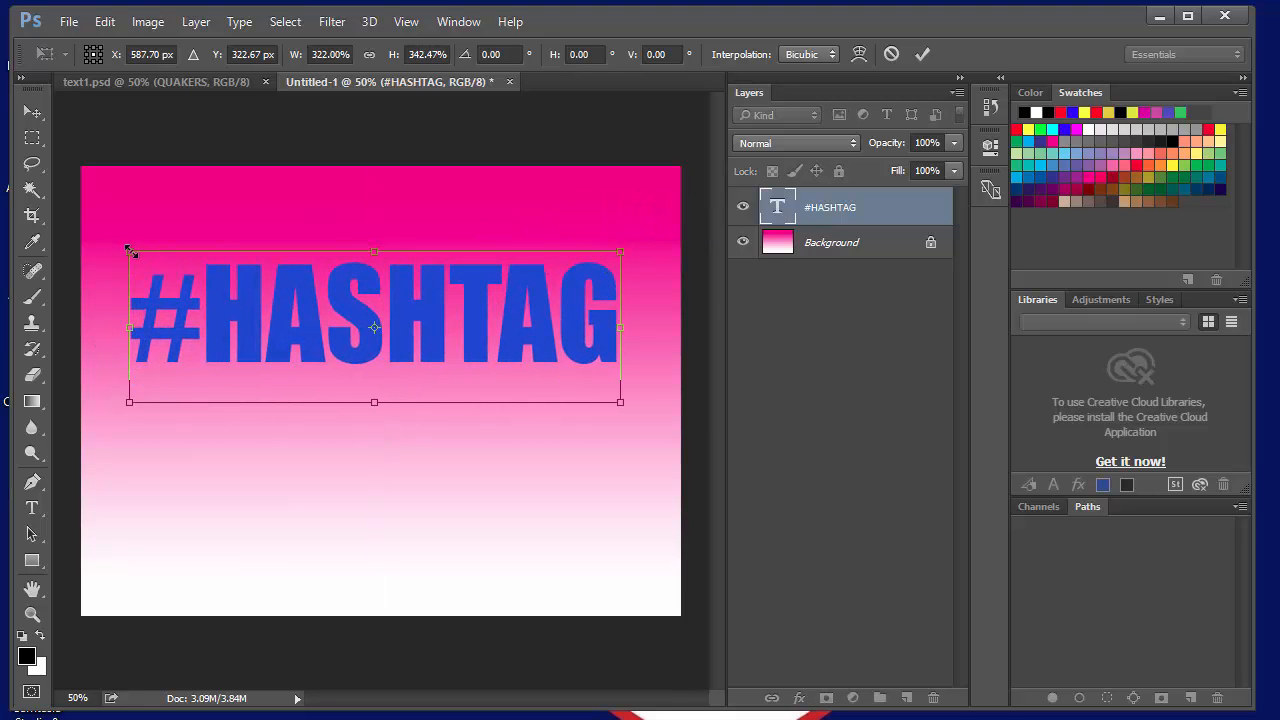
pyautogui.moveTo(130, 251); pyautogui.dragTo(107, 241)
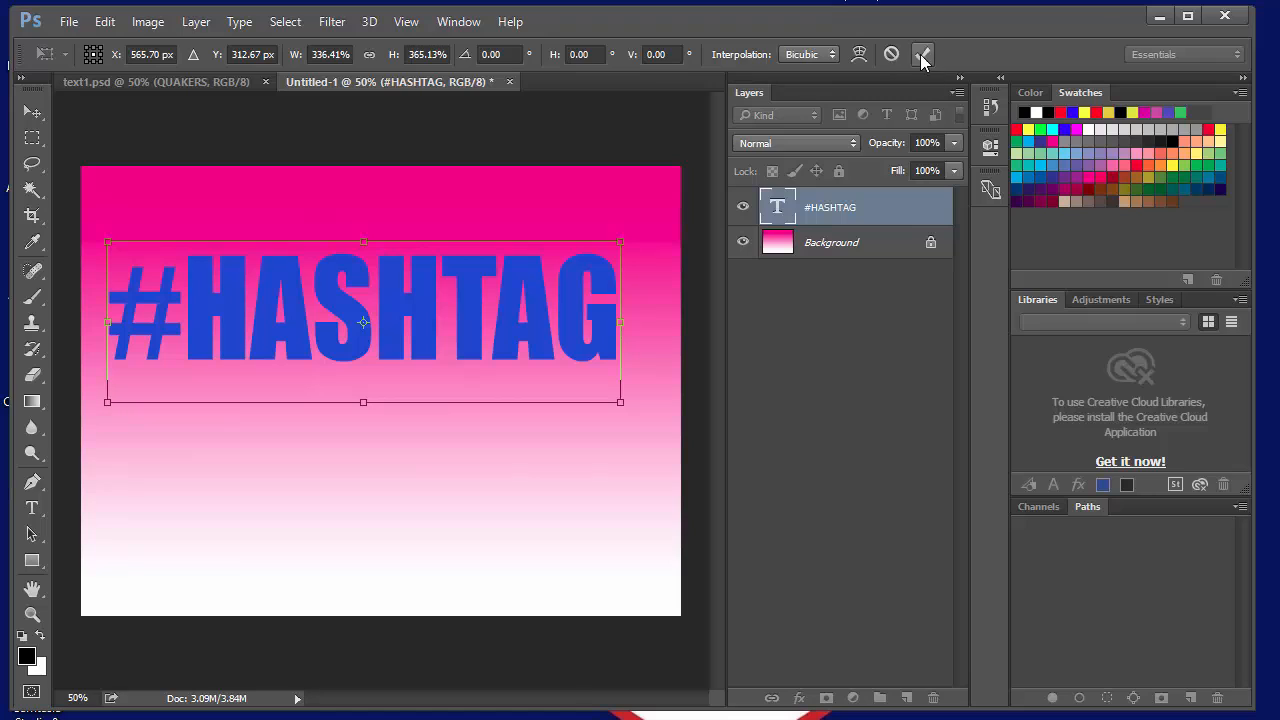
pyautogui.click(922, 55)
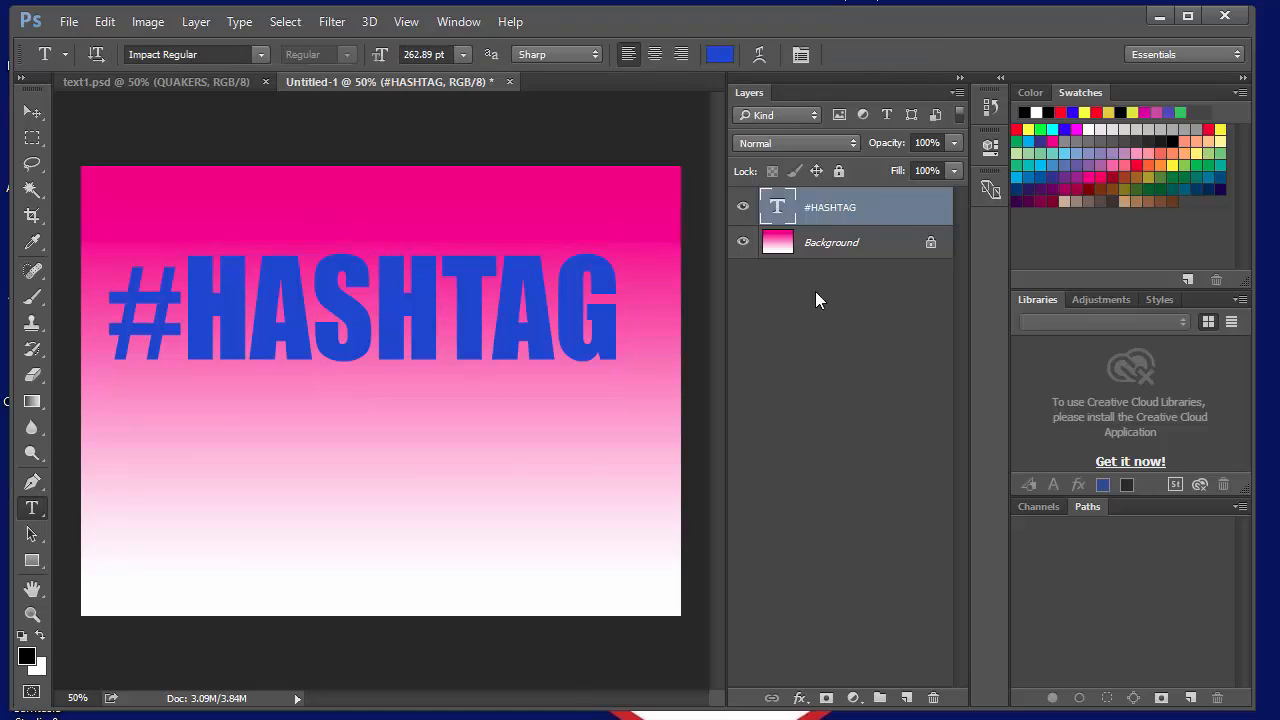
# Step: Change the font of the whole #HASHTAG text to Gill Sans Ultra Bold Regular
pyautogui.doubleClick(776, 210)
pyautogui.click(262, 55)
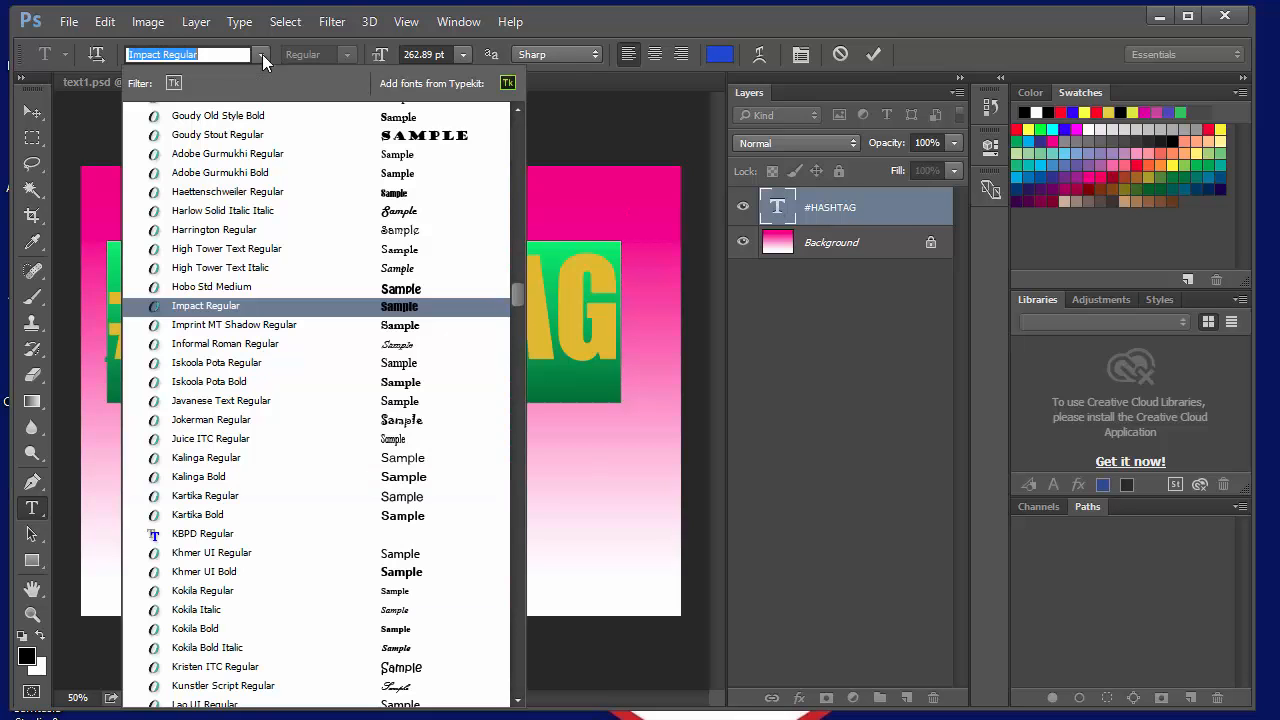
pyautogui.scroll(3, 348, 462)
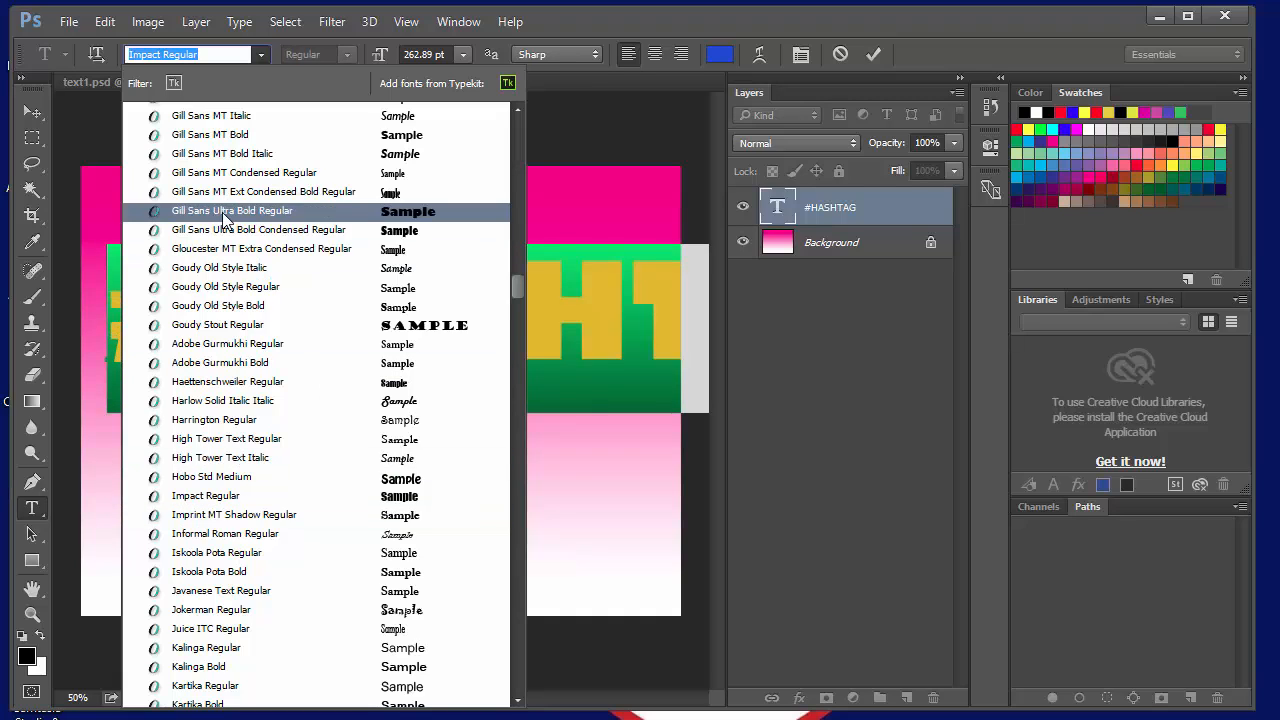
pyautogui.click(222, 212)
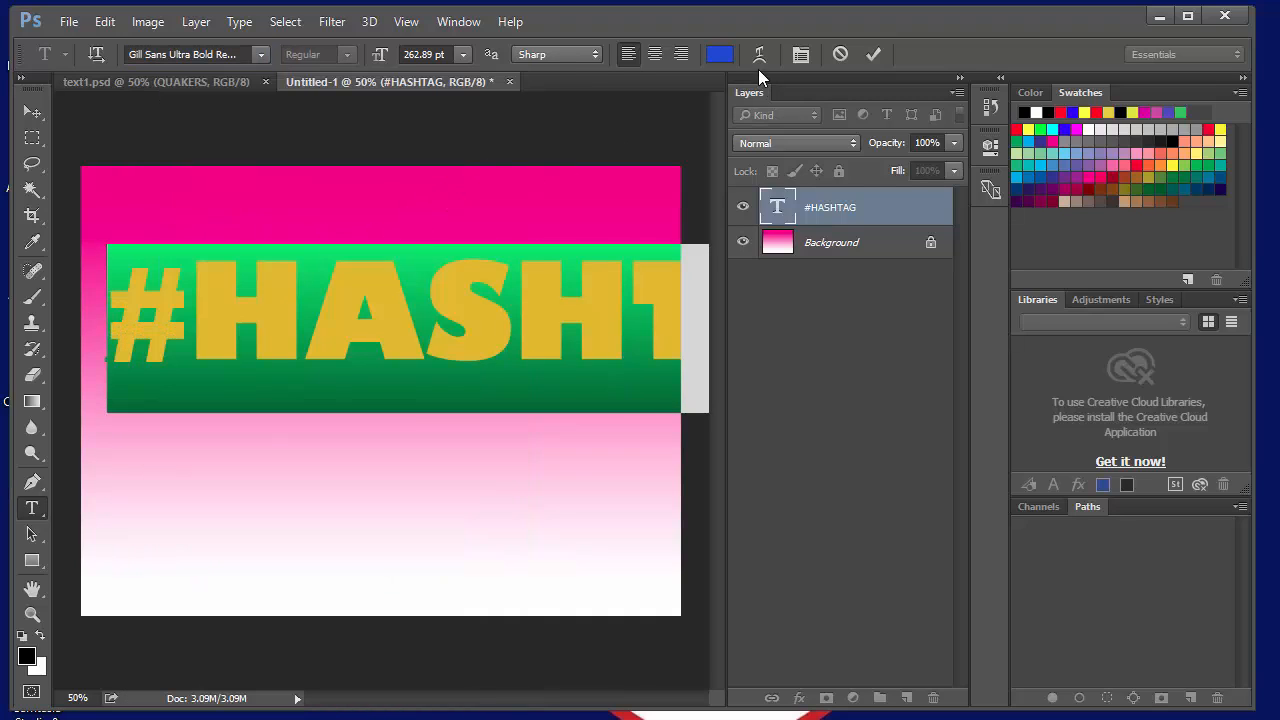
# Step: Set the #HASHTAG text color to white (ffffff) and commit the text edit
pyautogui.click(720, 54)
pyautogui.moveTo(560, 238); pyautogui.dragTo(465, 215)
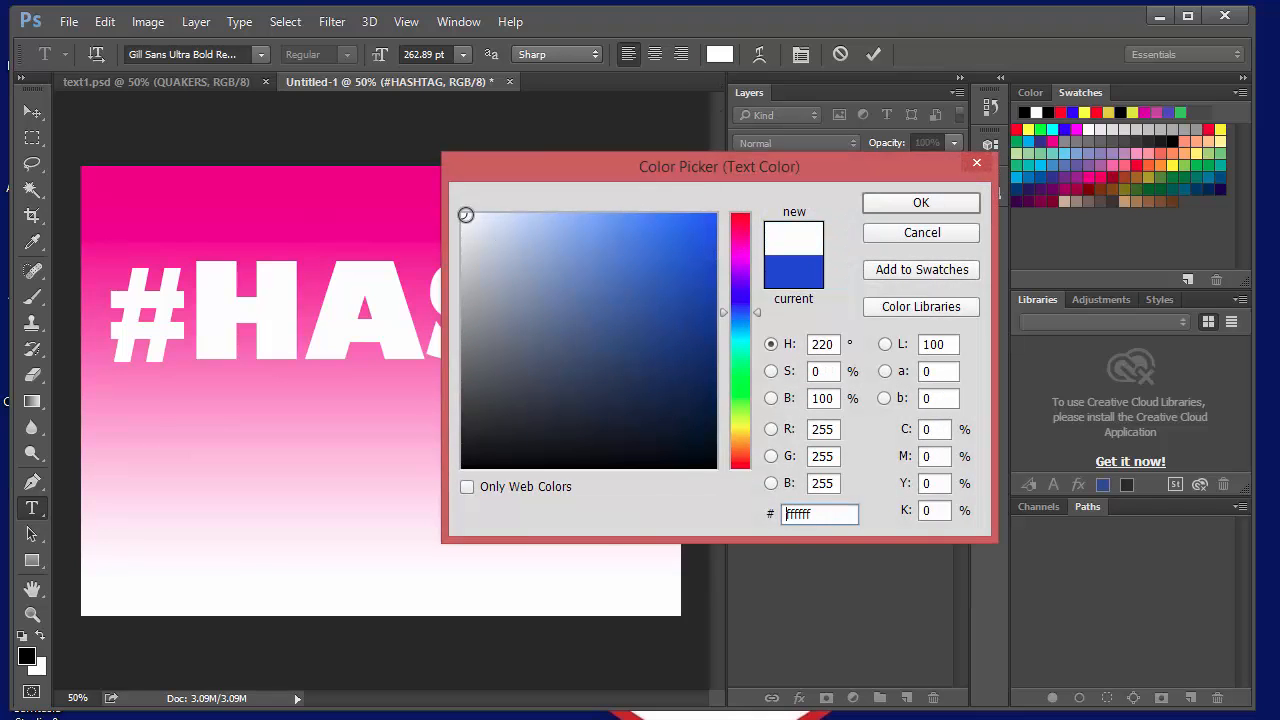
pyautogui.click(884, 206)
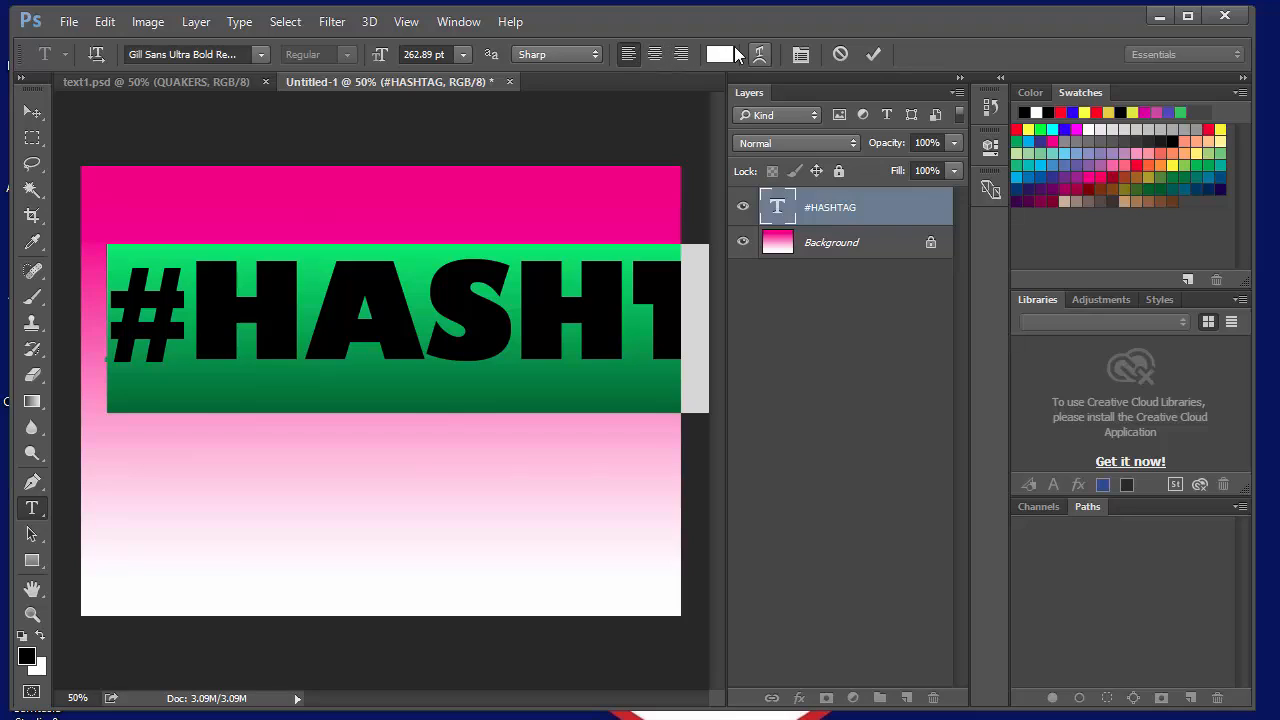
pyautogui.click(873, 55)
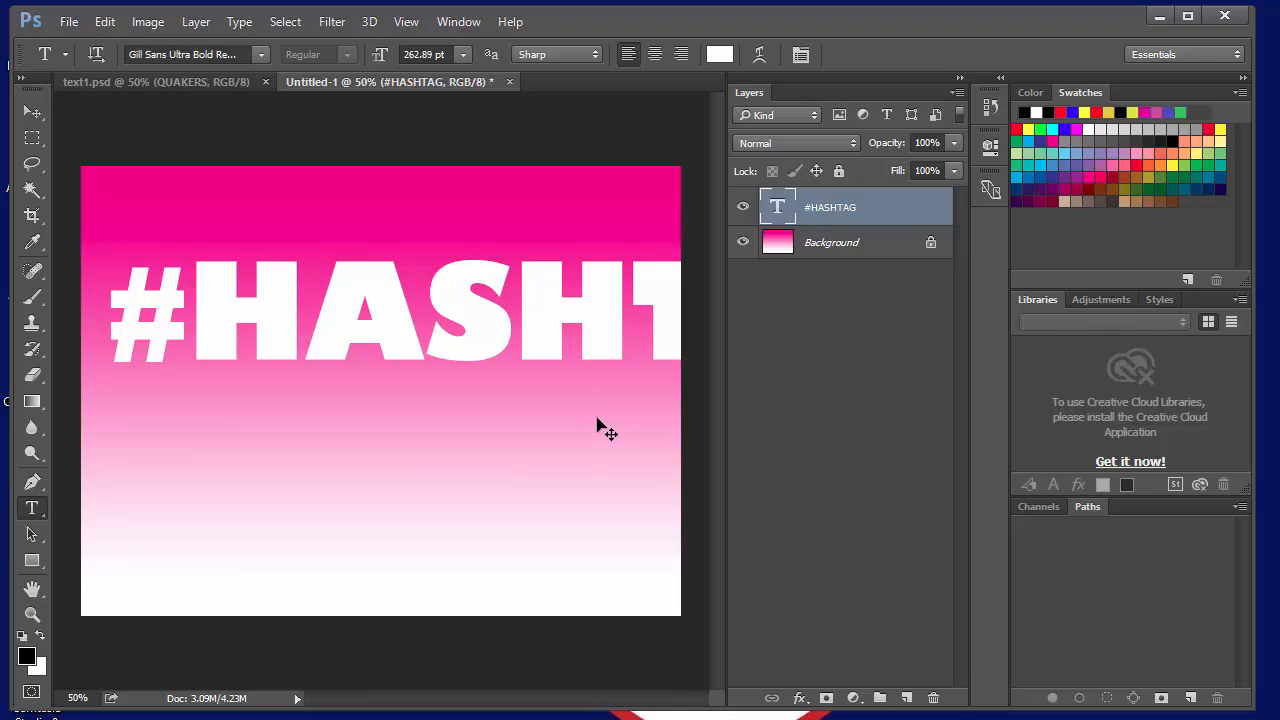
# Step: Scale the #HASHTAG text to about 67% width and 88% height and center it horizontally in the canvas's upper part
pyautogui.hotkey('ctrl', 't')
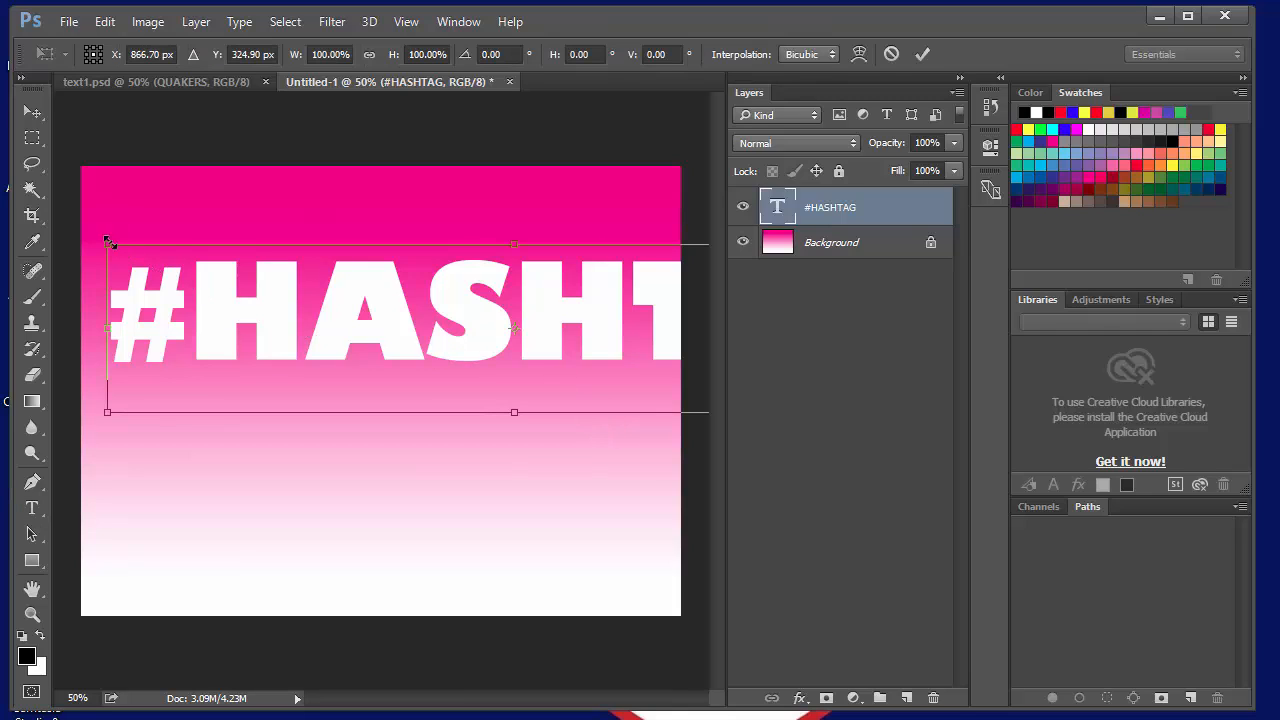
pyautogui.moveTo(110, 246); pyautogui.dragTo(385, 318)
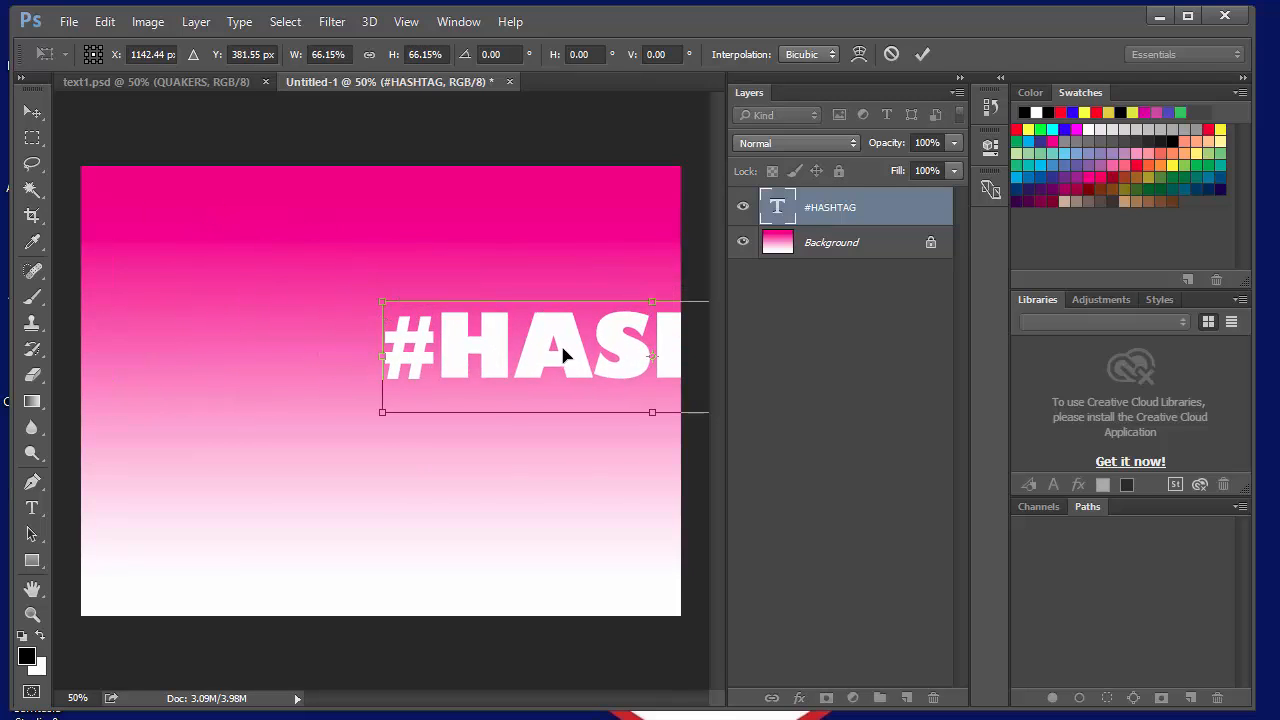
pyautogui.moveTo(560, 349); pyautogui.dragTo(281, 258)
pyautogui.moveTo(652, 216); pyautogui.dragTo(655, 187)
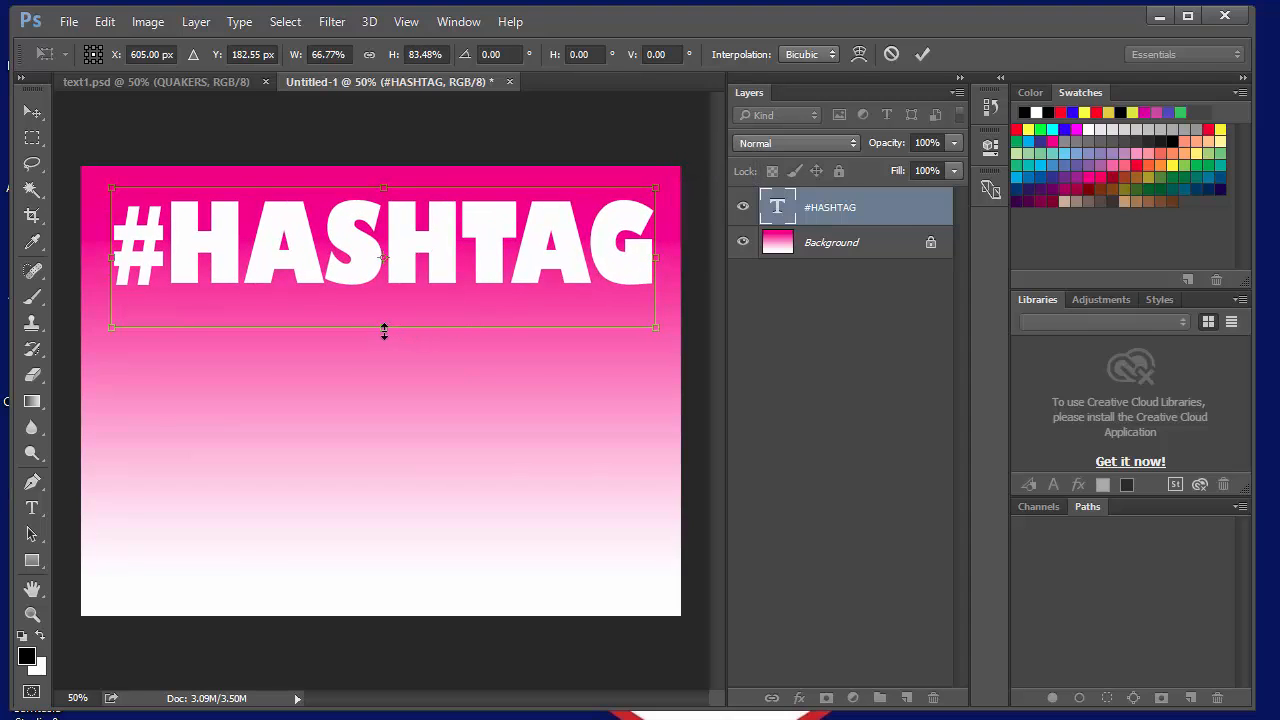
pyautogui.moveTo(384, 331); pyautogui.dragTo(386, 334)
pyautogui.moveTo(539, 273); pyautogui.dragTo(530, 285)
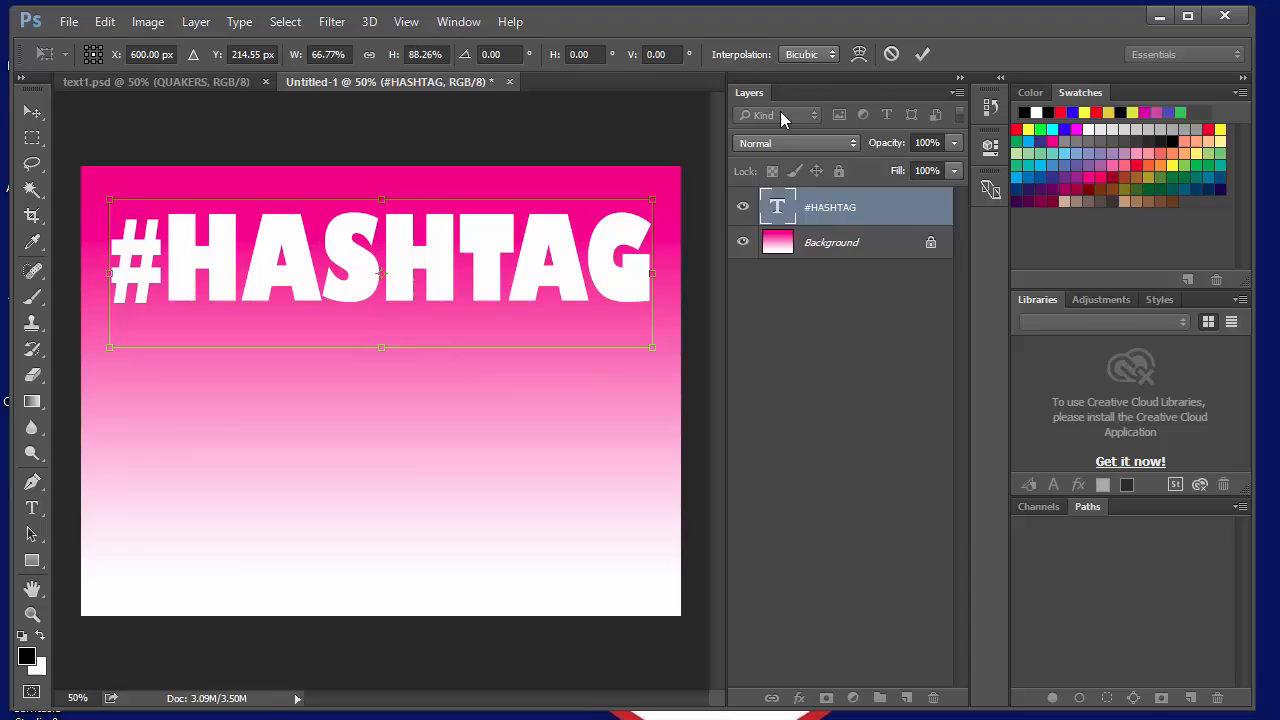
pyautogui.click(920, 55)
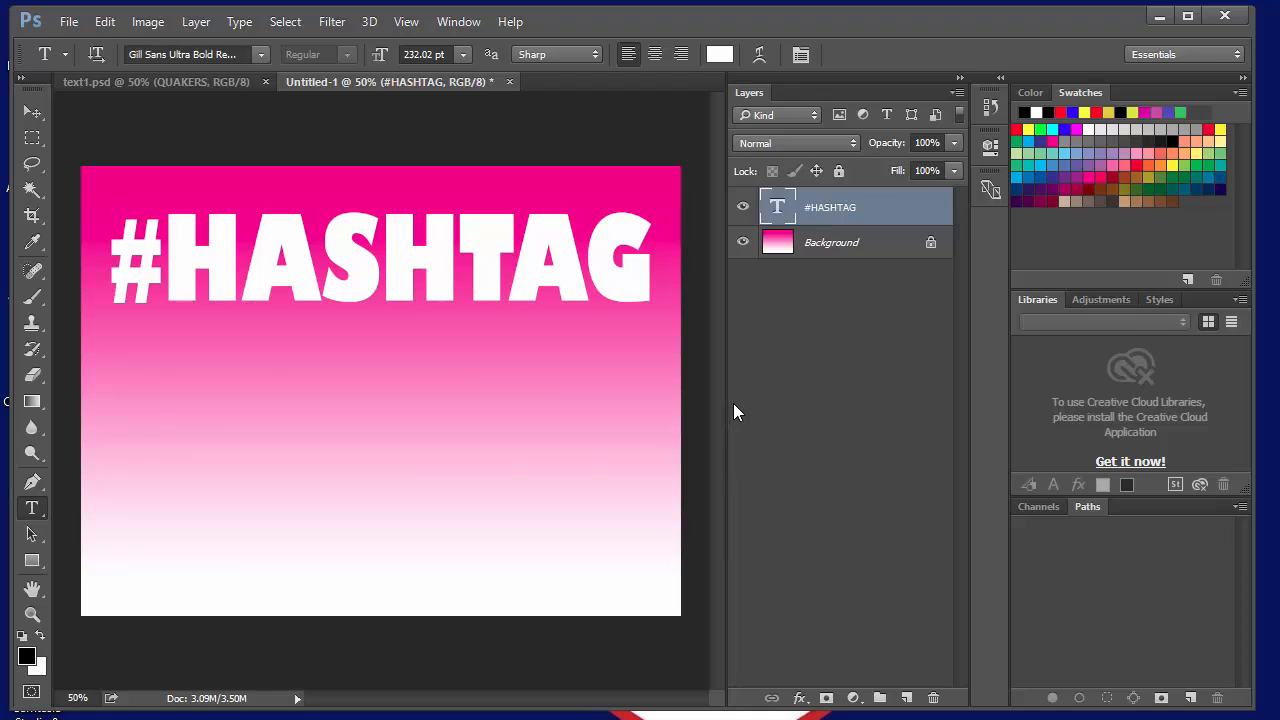
# Step: Add a Gradient Overlay to the #HASHTAG layer using the Blue, Yellow, Blue preset and align it with the layer
pyautogui.click(799, 698)
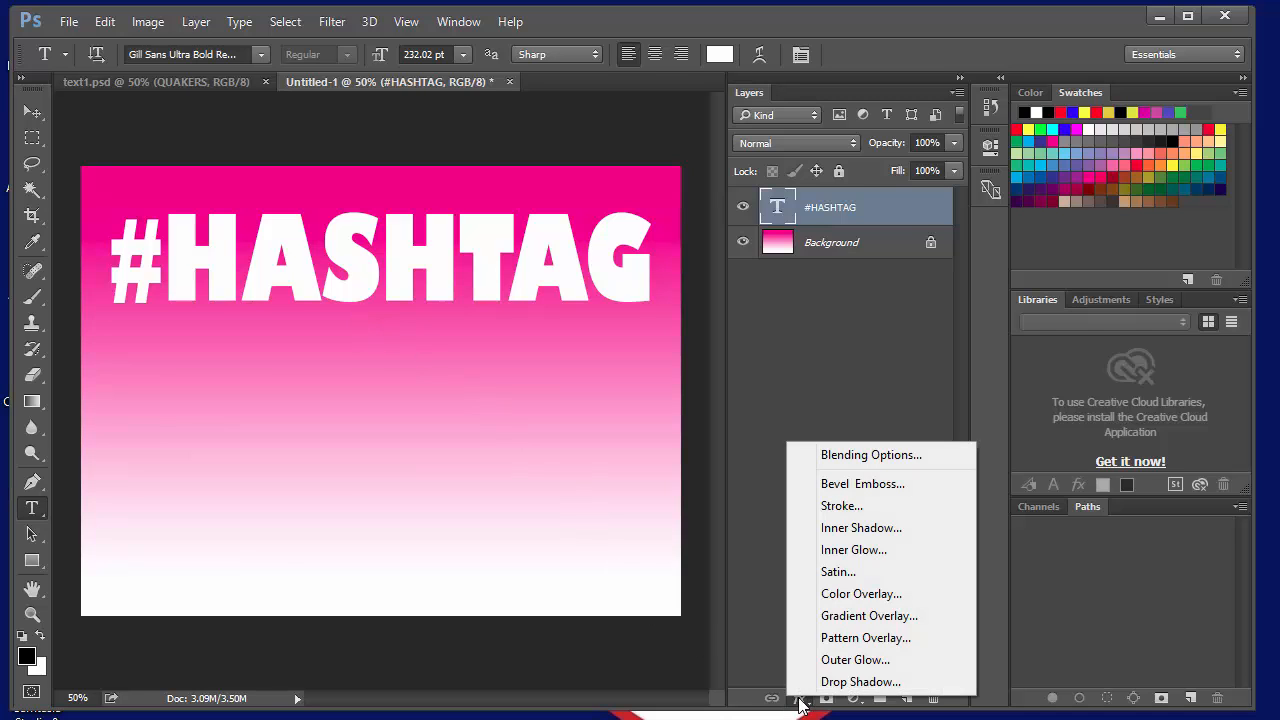
pyautogui.click(890, 618)
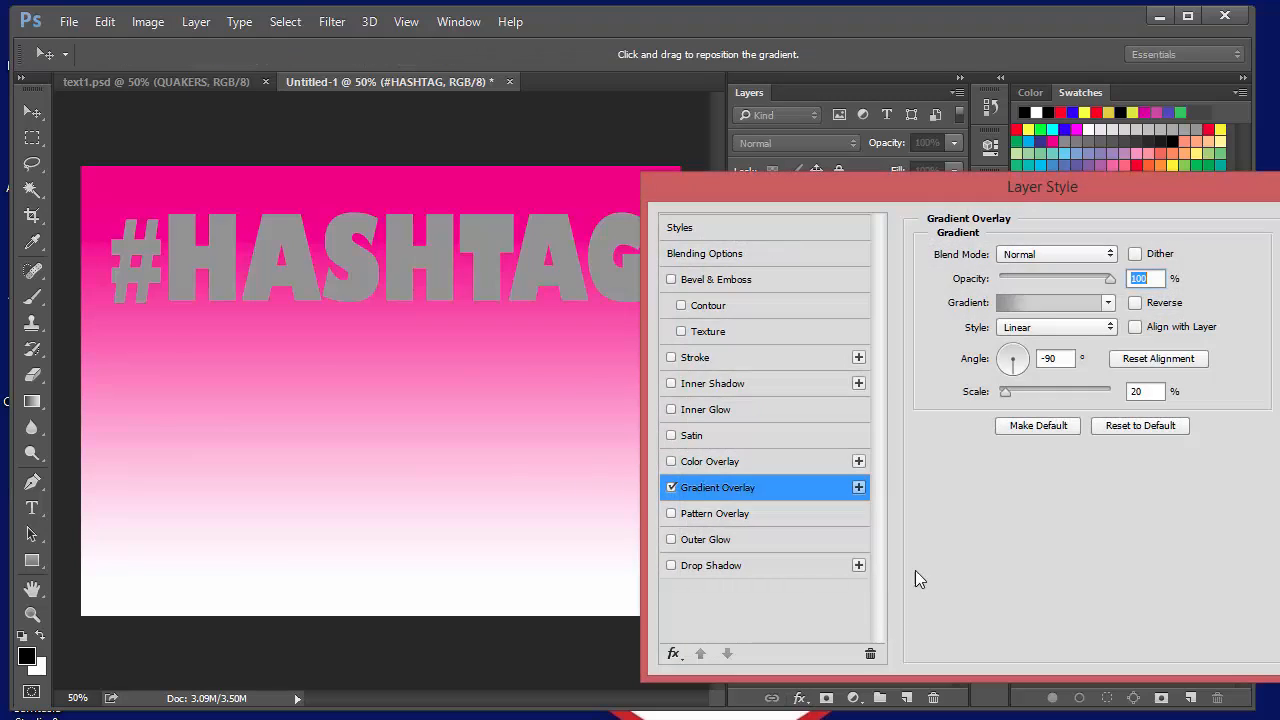
pyautogui.click(1032, 303)
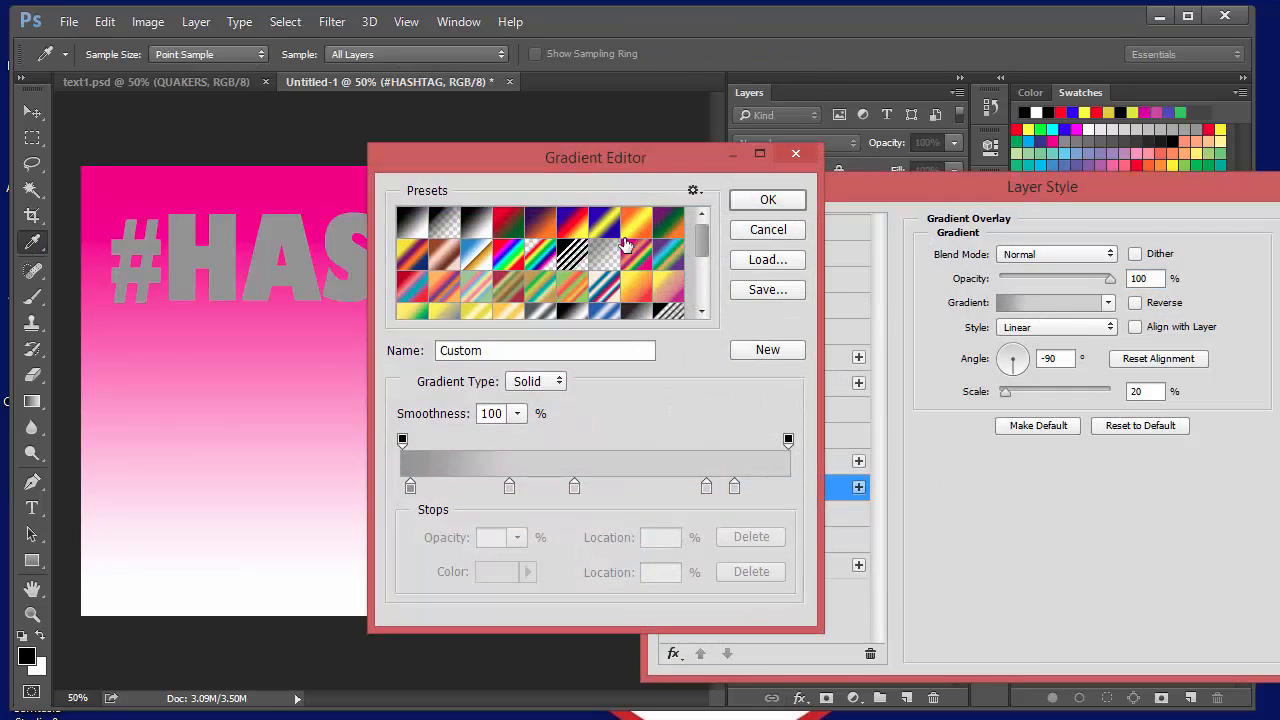
pyautogui.click(605, 224)
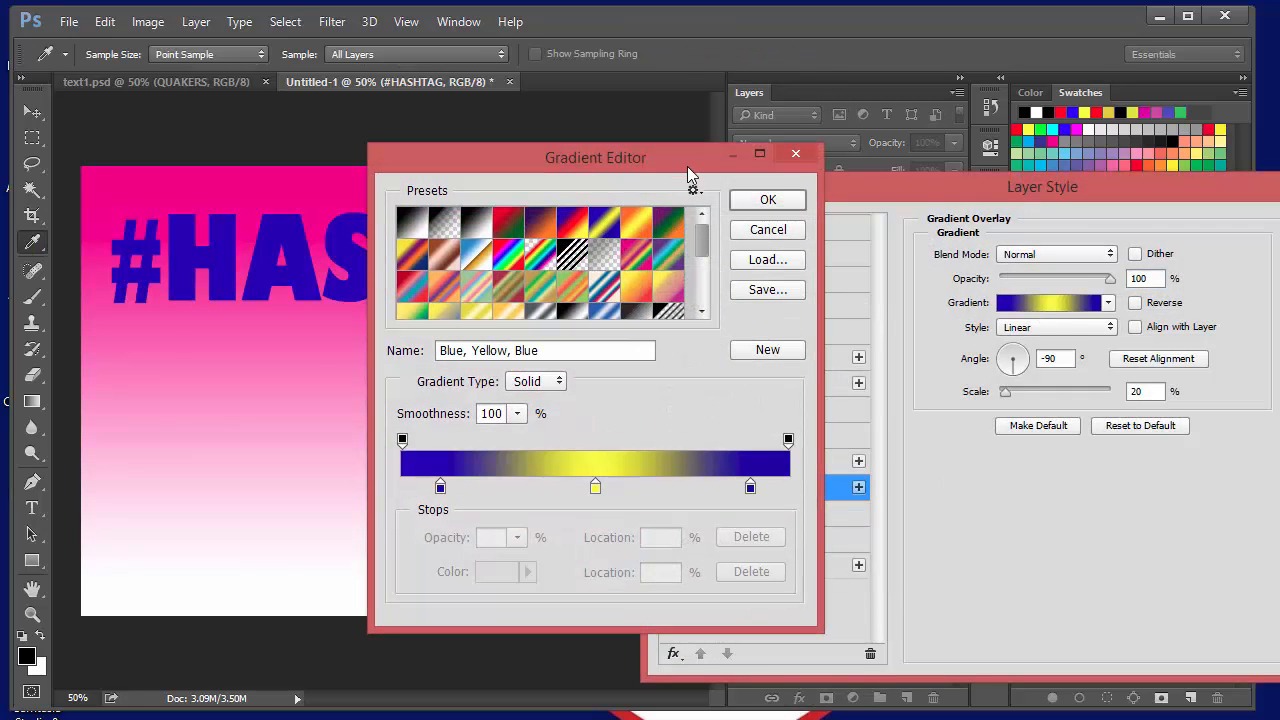
pyautogui.moveTo(691, 168); pyautogui.dragTo(752, 315)
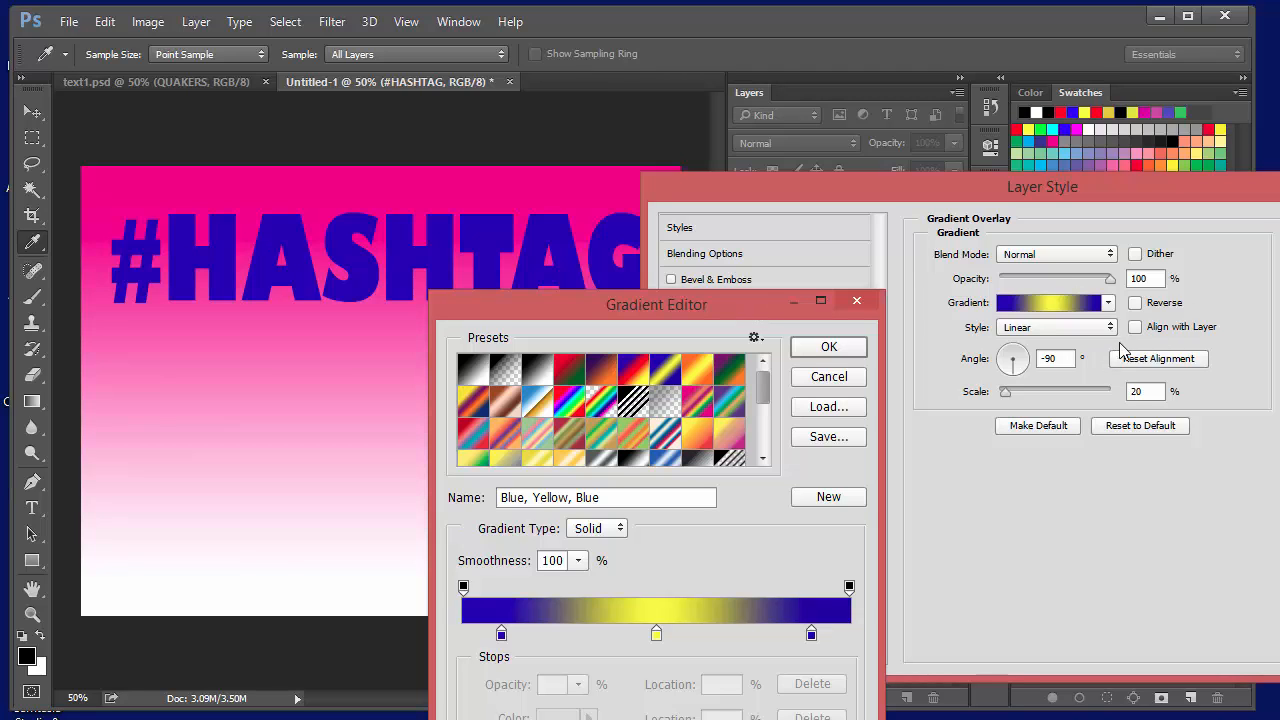
pyautogui.click(829, 347)
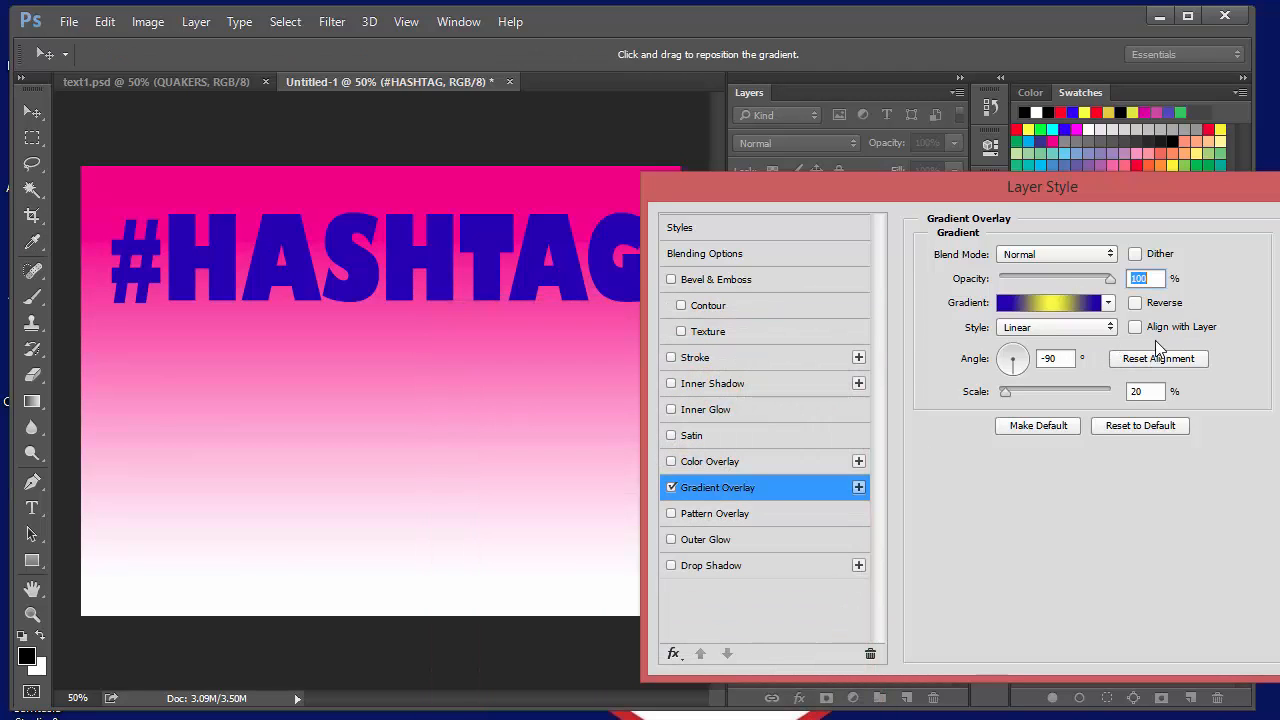
pyautogui.click(1137, 327)
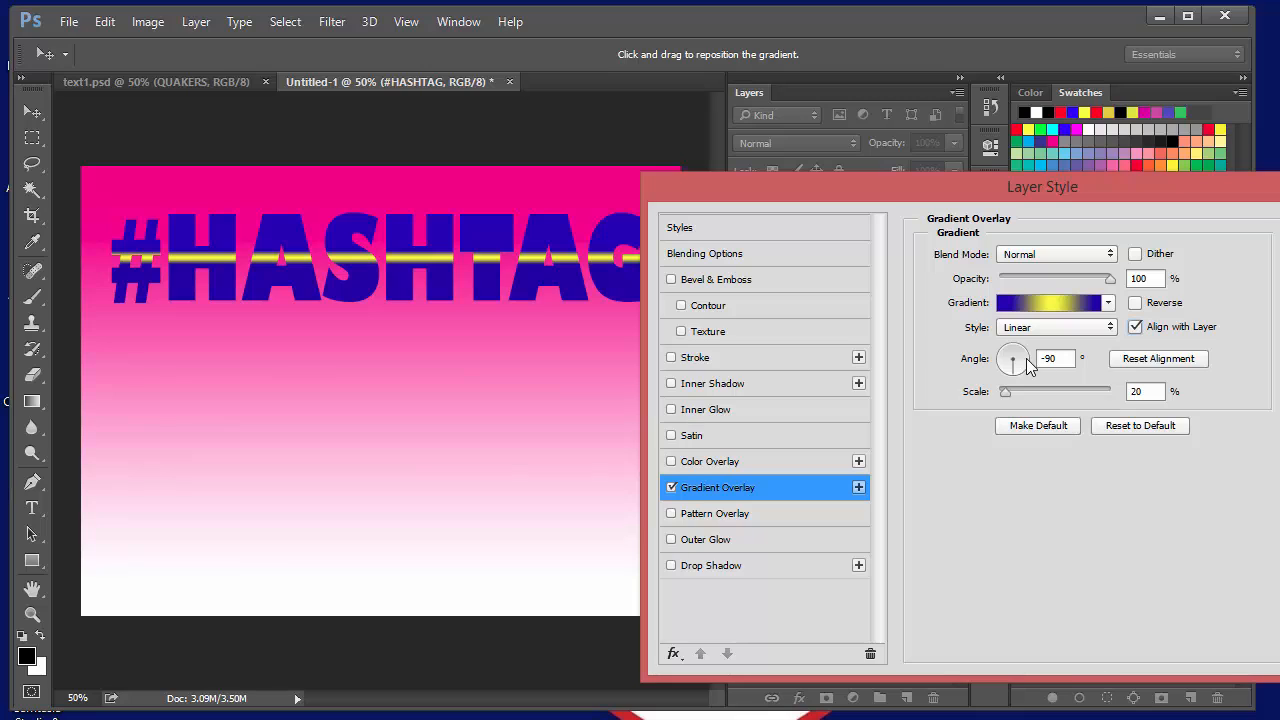
pyautogui.moveTo(1017, 182); pyautogui.dragTo(1046, 158)
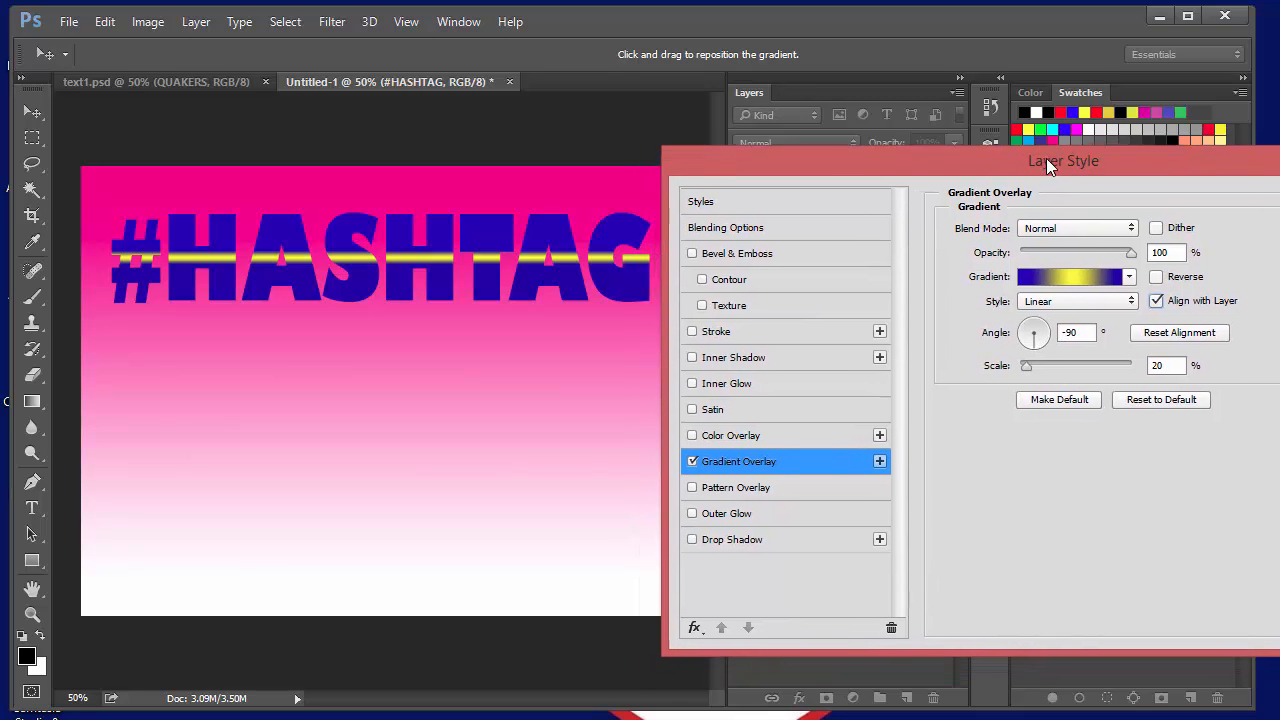
# Step: Change the text's gradient overlay to the pastel preset running from cream through pink to purple
pyautogui.click(1137, 276)
pyautogui.click(1111, 352)
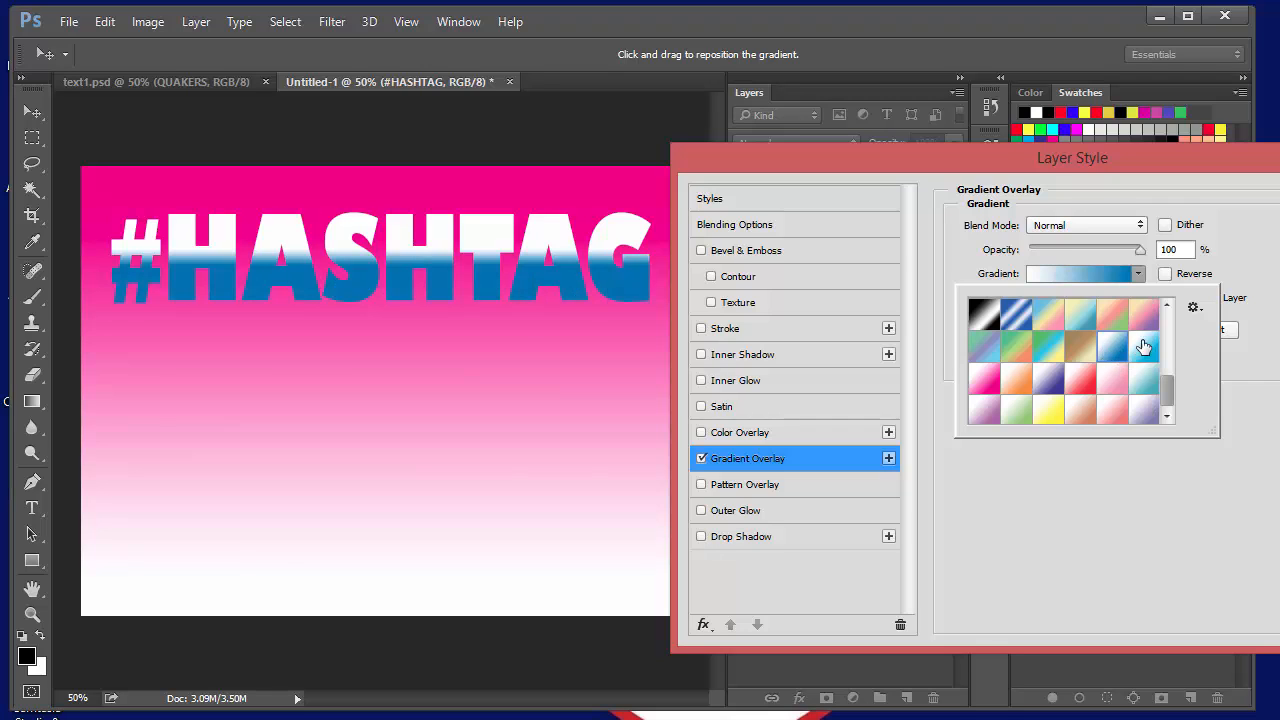
pyautogui.click(1143, 346)
pyautogui.click(1142, 316)
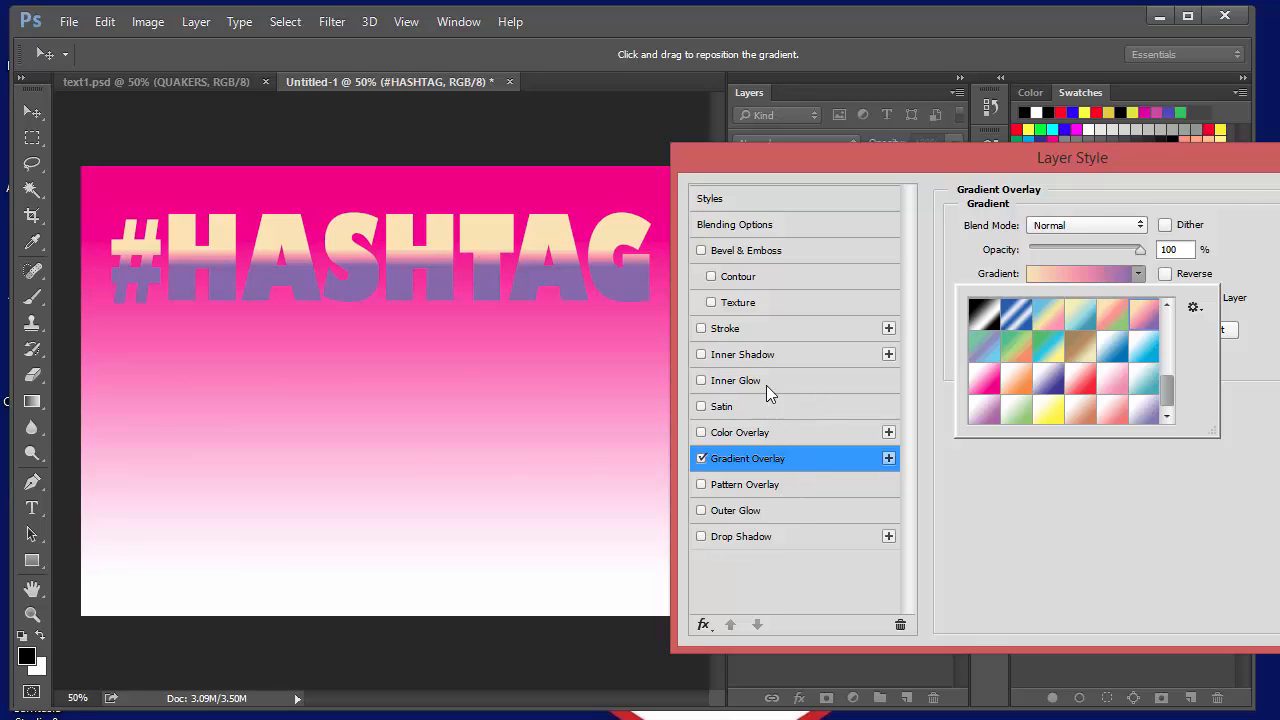
# Step: Add an Outer Glow with 19% spread and 29 px size, and set its color to dark blue (092faa)
pyautogui.click(747, 510)
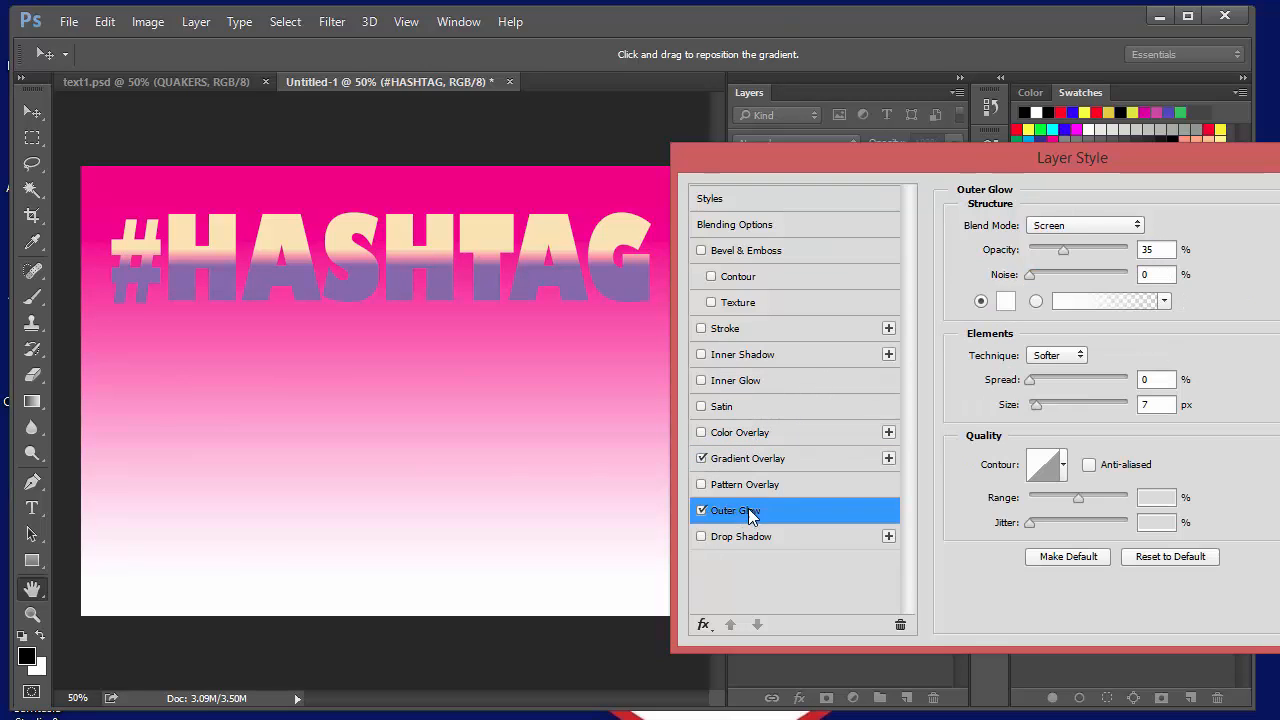
pyautogui.click(1035, 382)
pyautogui.moveTo(1037, 388)
pyautogui.mouseDown()
pyautogui.moveTo(1048, 384)
pyautogui.moveTo(1047, 403)
pyautogui.mouseUp()
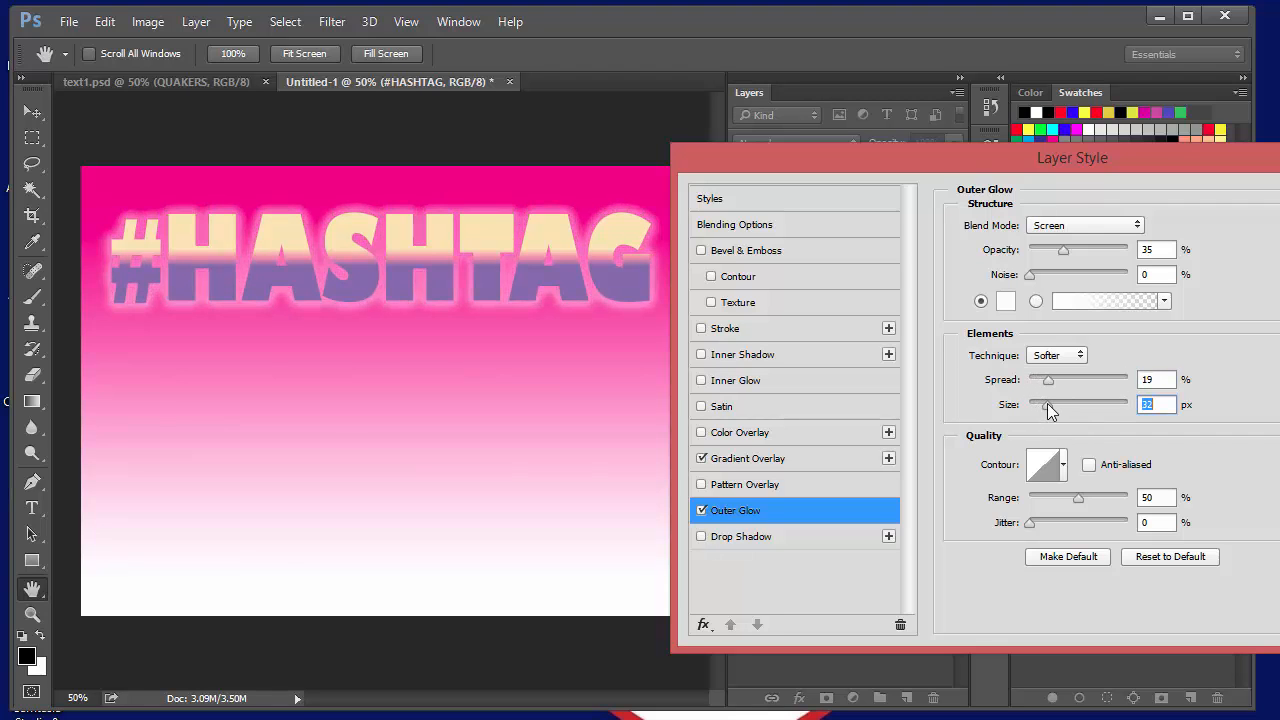
pyautogui.click(1005, 301)
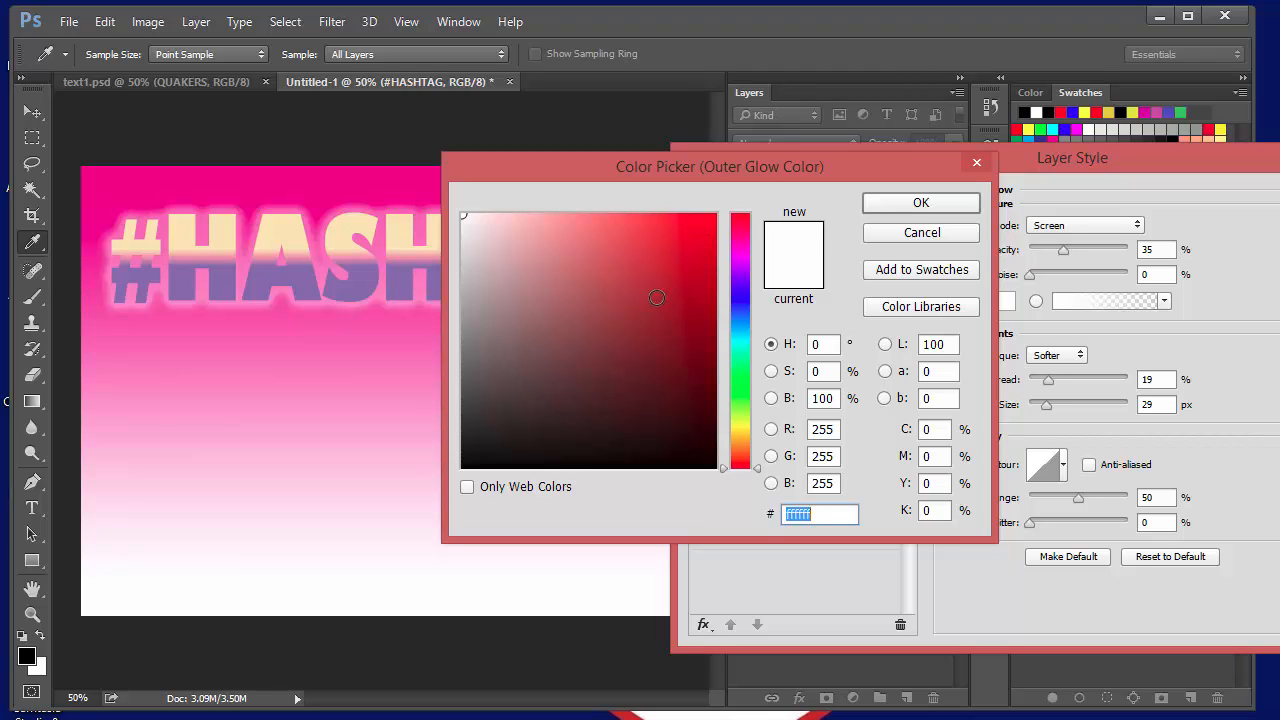
pyautogui.moveTo(735, 296)
pyautogui.mouseDown()
pyautogui.moveTo(740, 262)
pyautogui.moveTo(740, 308)
pyautogui.mouseUp()
pyautogui.click(713, 308)
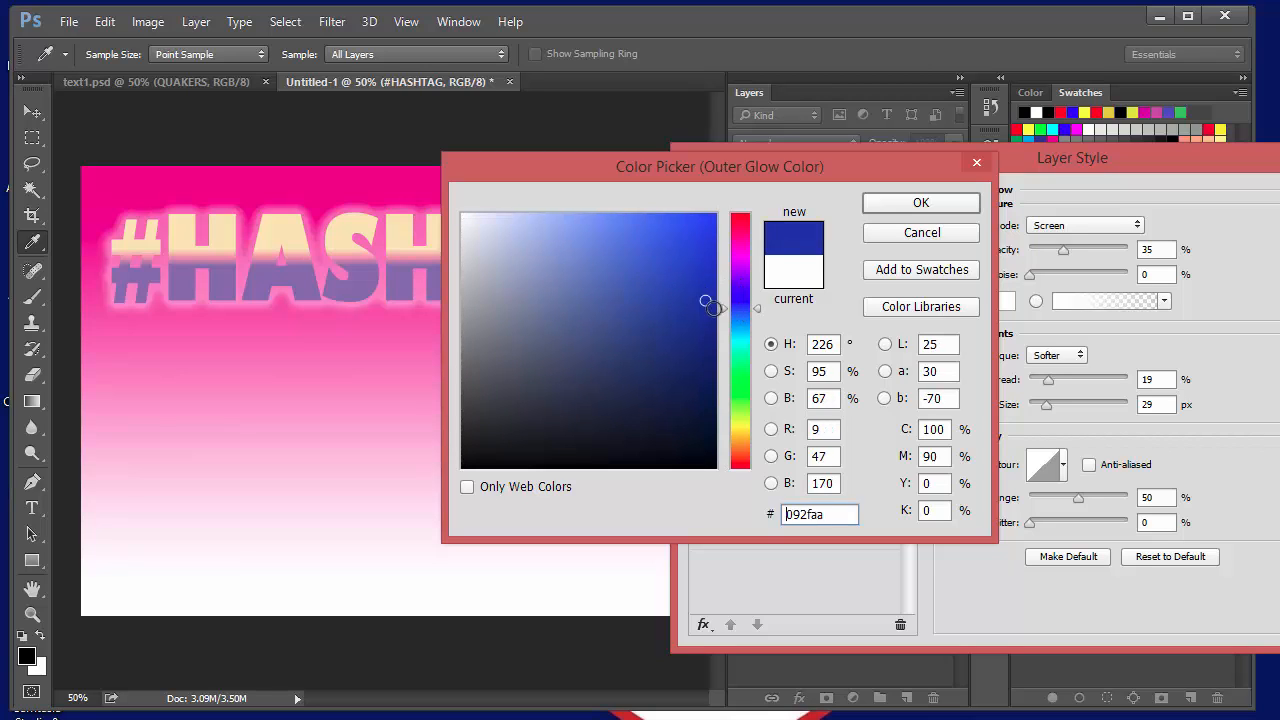
pyautogui.click(920, 203)
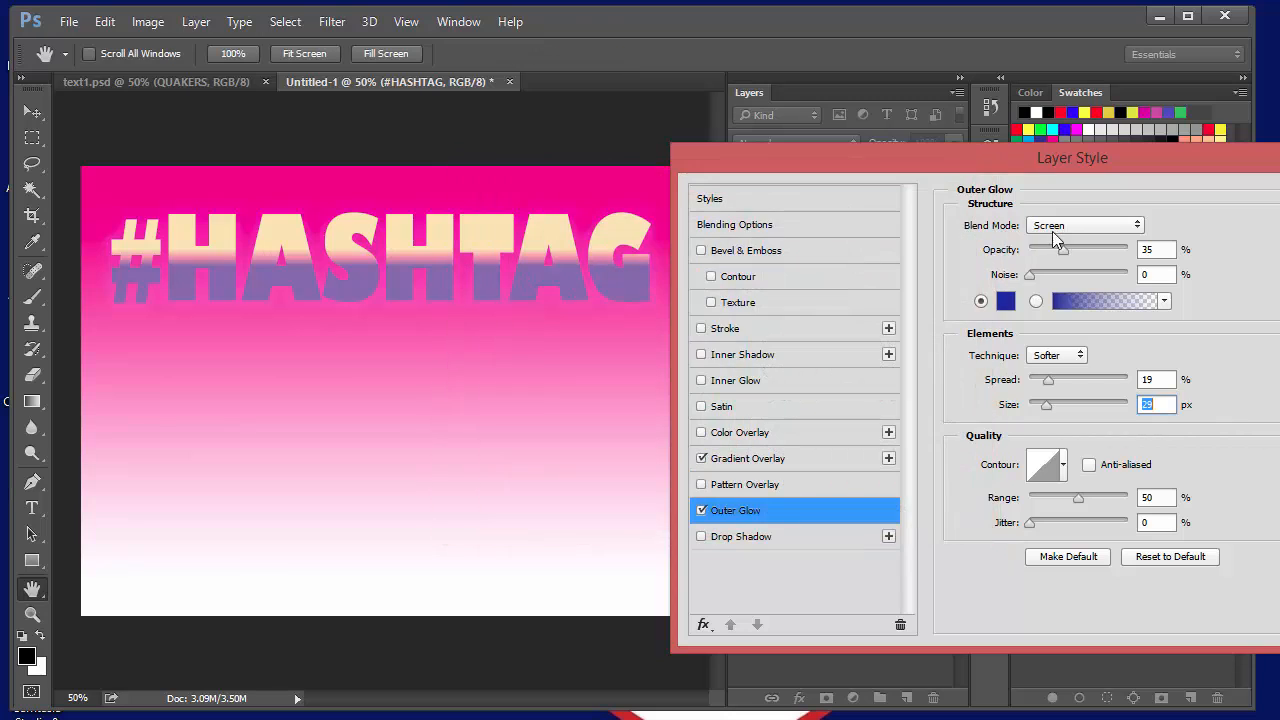
# Step: Set the outer glow's blend mode to Normal and its opacity to about 79%
pyautogui.click(1085, 225)
pyautogui.click(1050, 242)
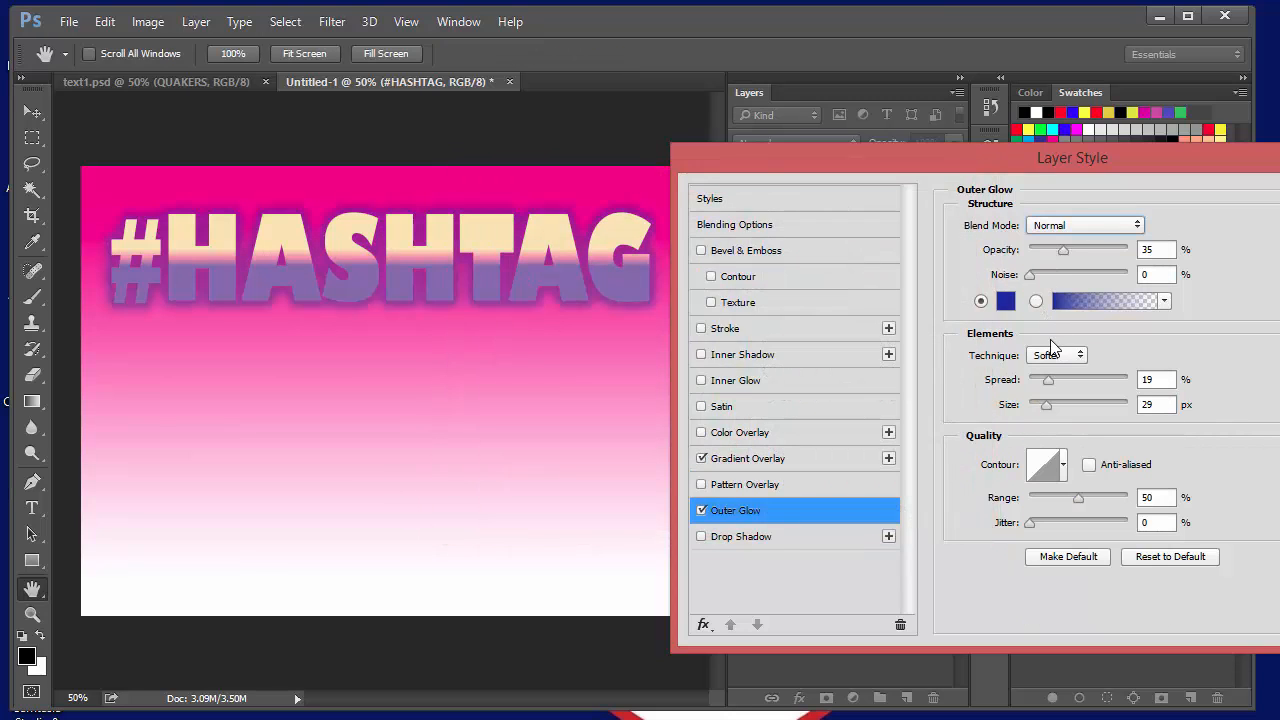
pyautogui.click(1067, 249)
pyautogui.moveTo(1067, 249); pyautogui.dragTo(1107, 251)
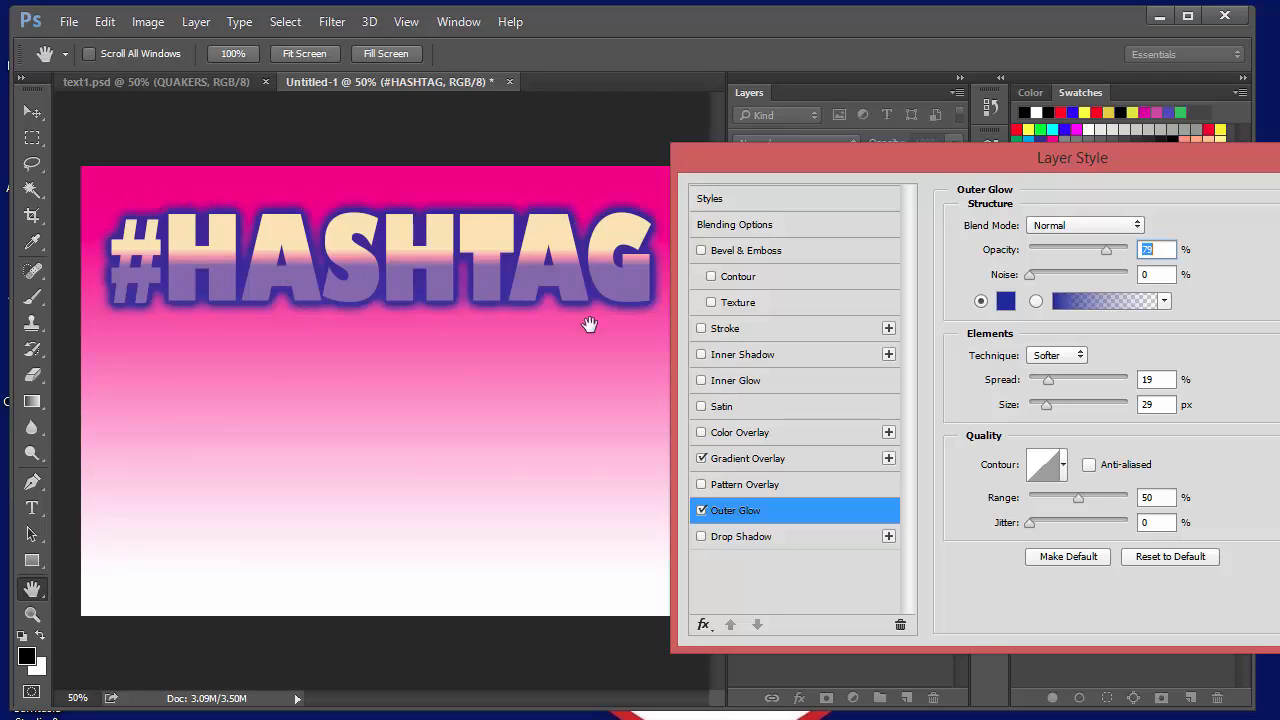
# Step: Add Bevel & Emboss to the text, trying Pillow Emboss and settling on the Outer Bevel style
pyautogui.click(752, 250)
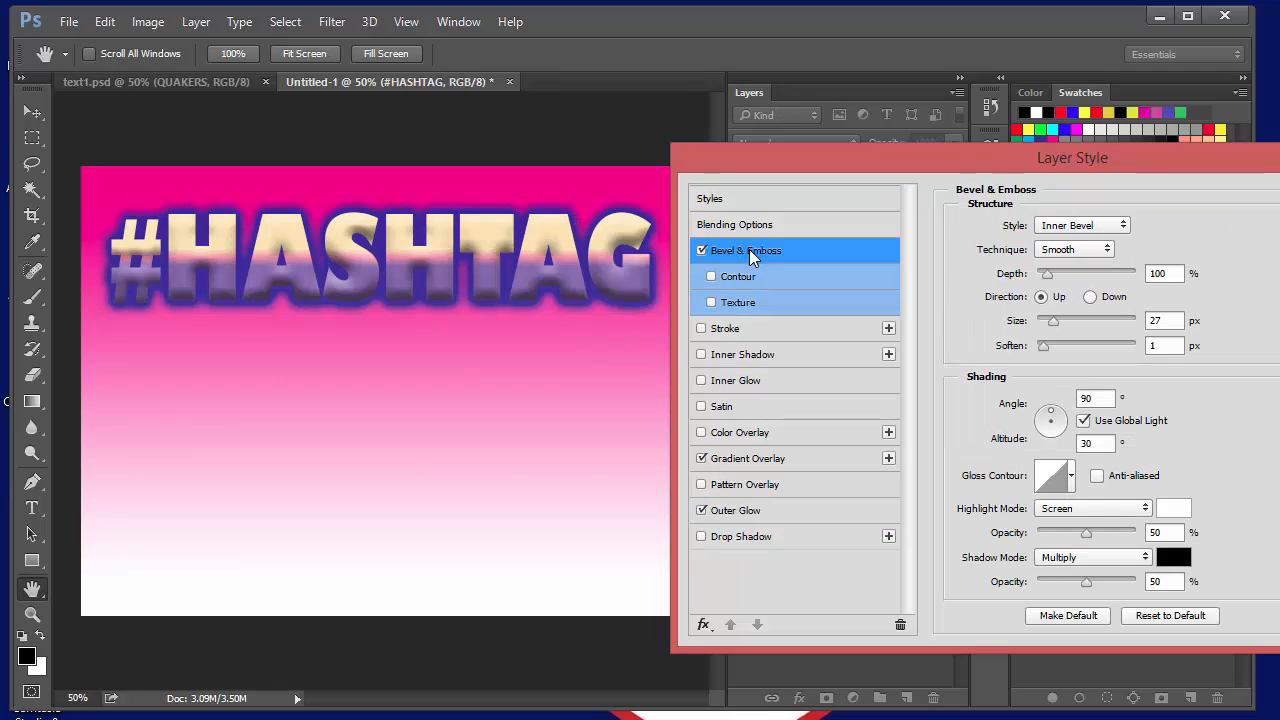
pyautogui.click(1056, 321)
pyautogui.click(1070, 228)
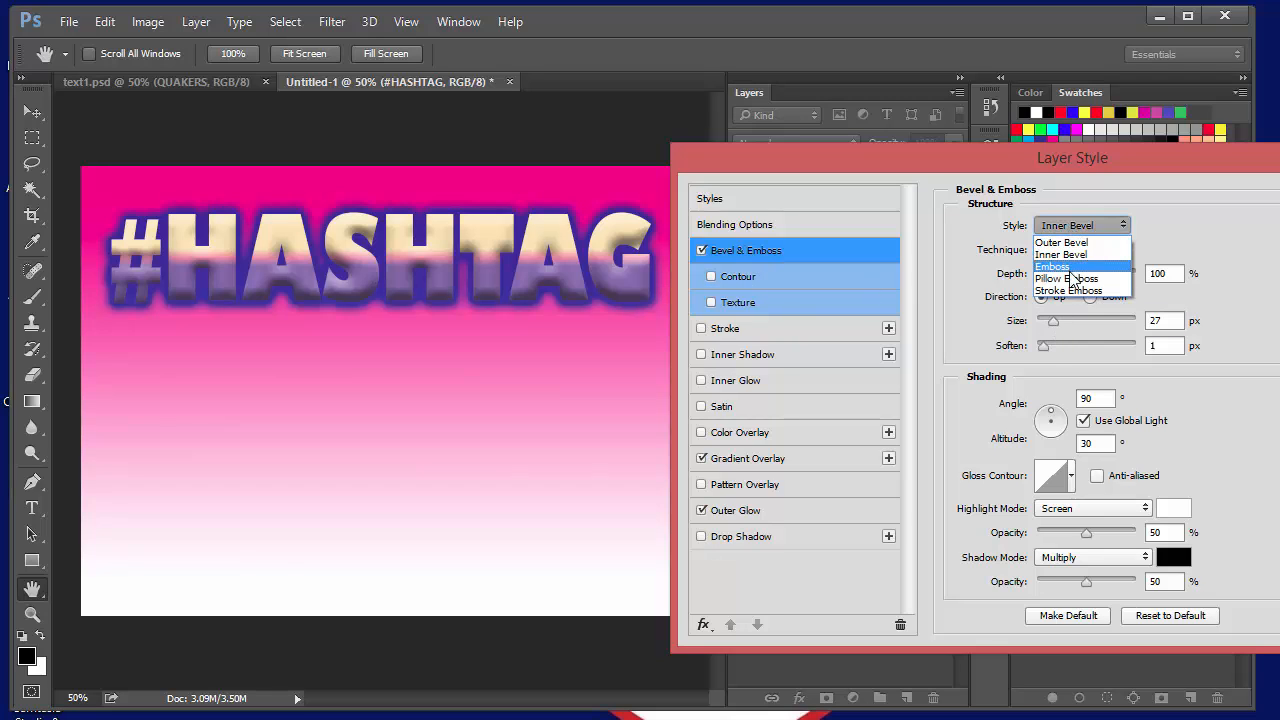
pyautogui.click(1068, 276)
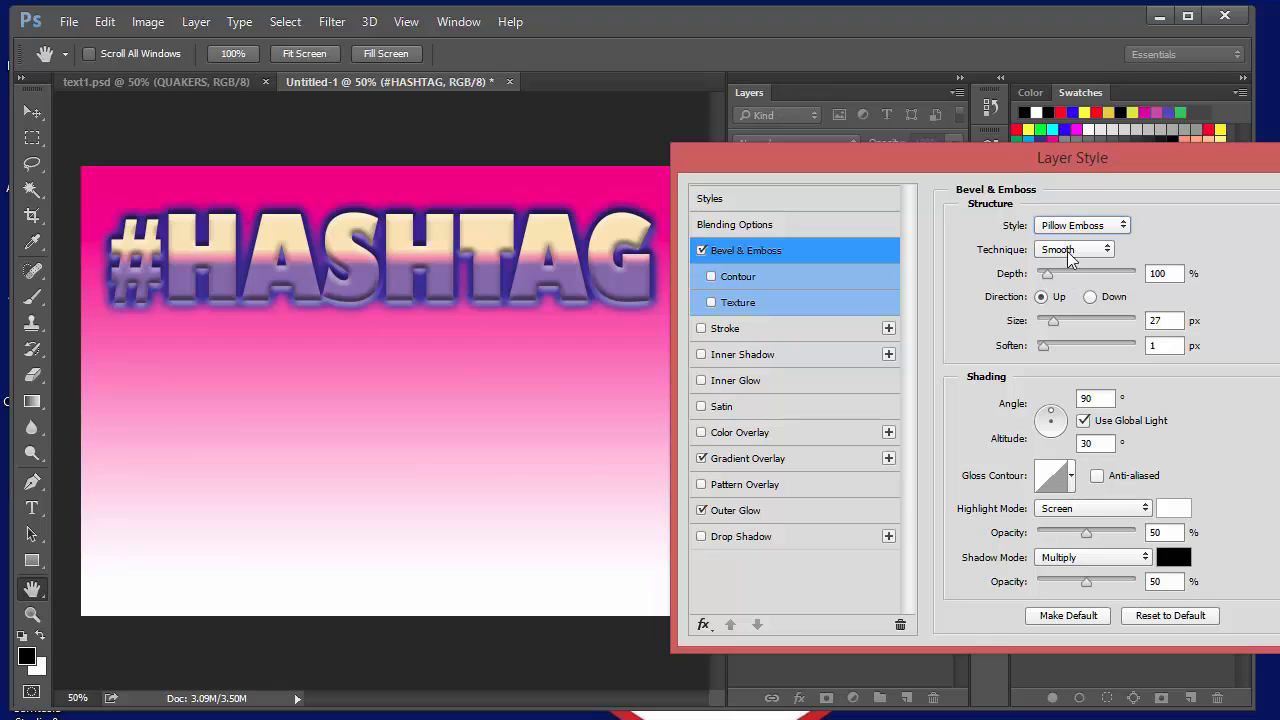
pyautogui.click(1073, 225)
pyautogui.click(1080, 243)
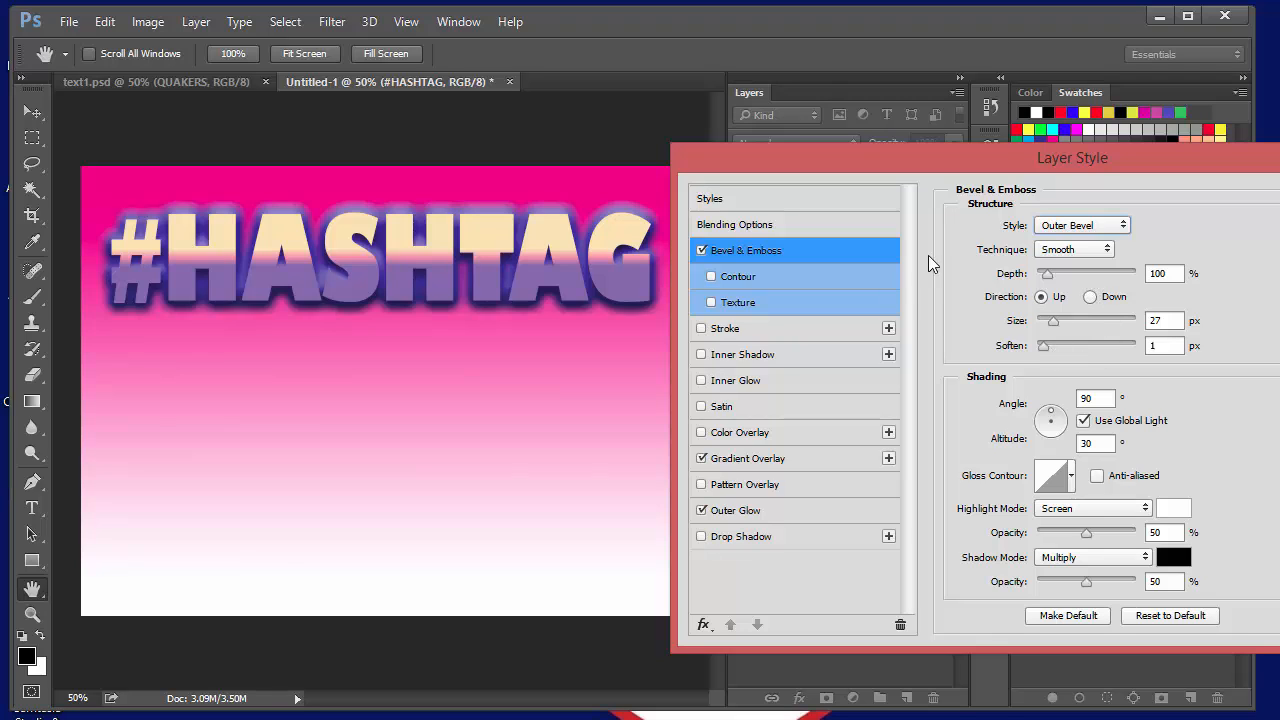
# Step: Try a mottled black-and-white texture pattern on the bevel and switch the texture off
pyautogui.click(712, 302)
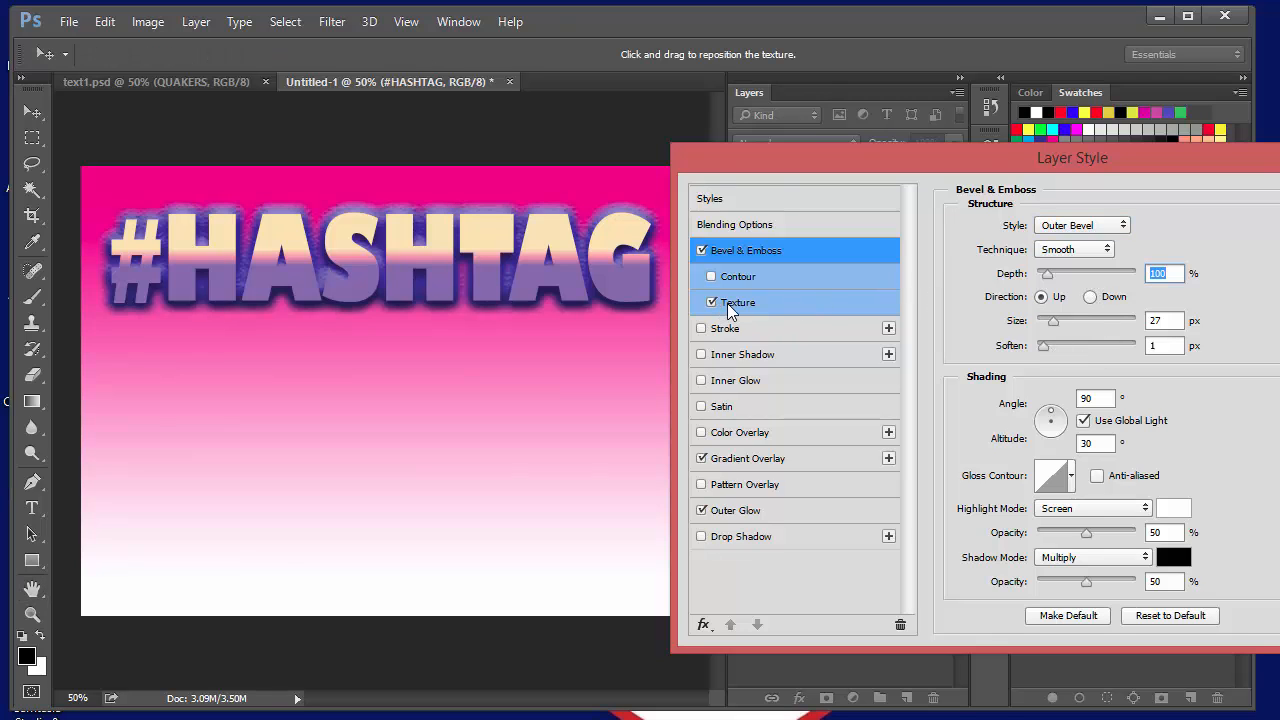
pyautogui.click(784, 301)
pyautogui.click(1065, 246)
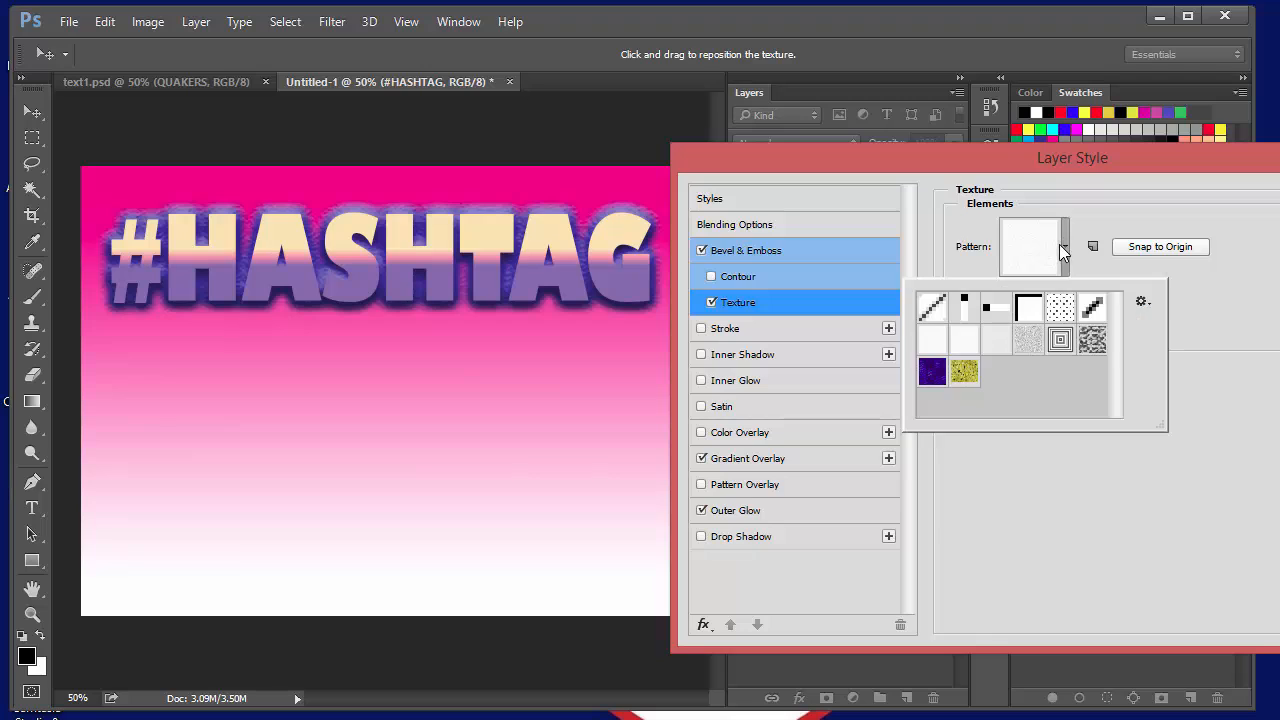
pyautogui.click(1094, 341)
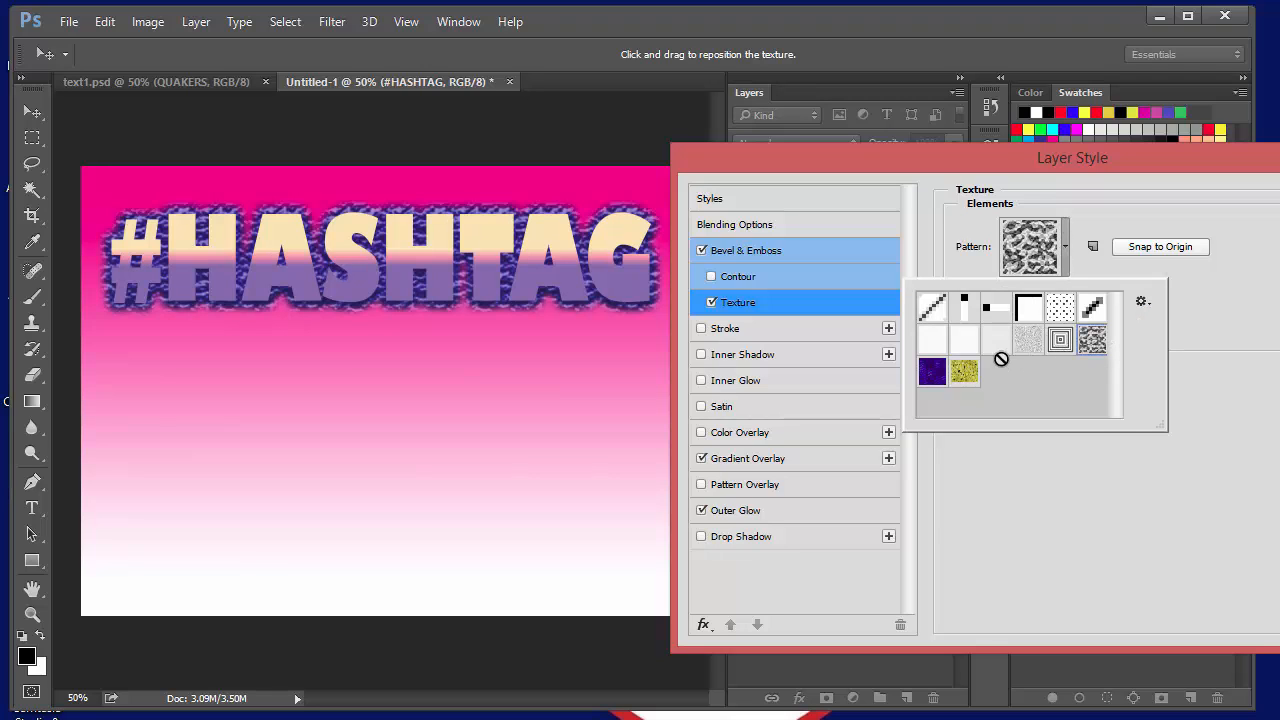
pyautogui.click(737, 277)
pyautogui.click(726, 300)
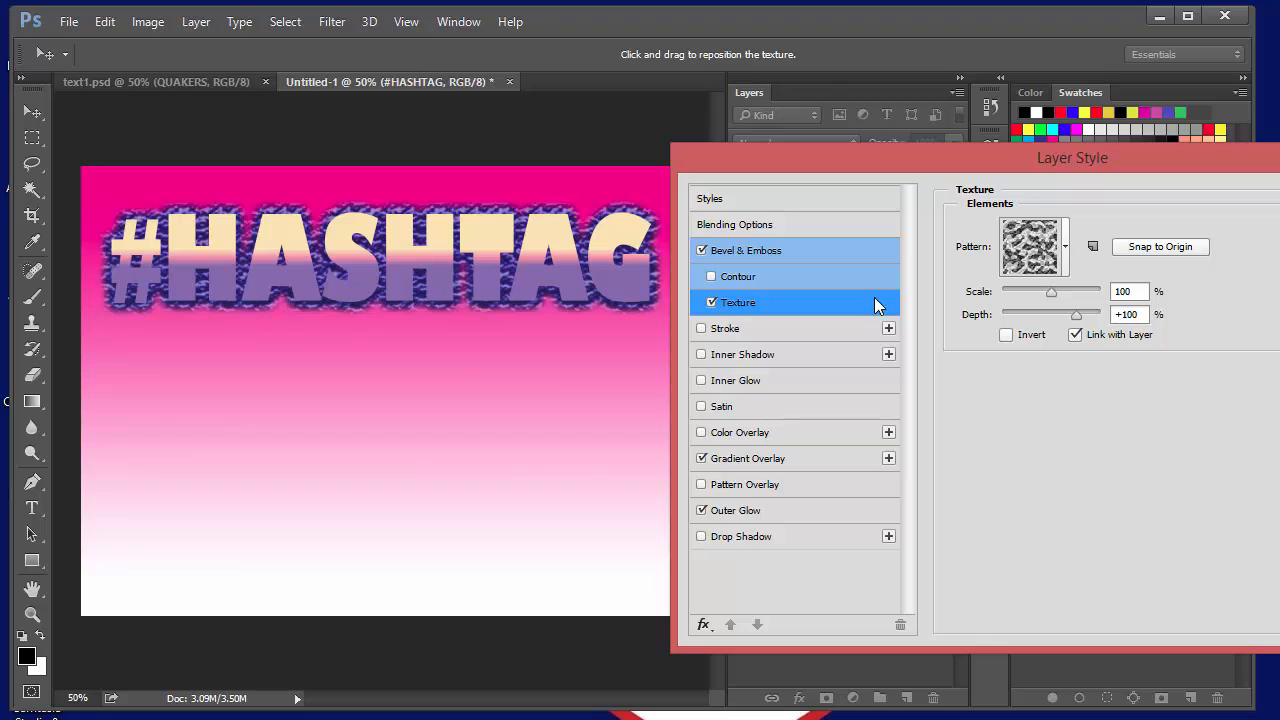
pyautogui.click(711, 302)
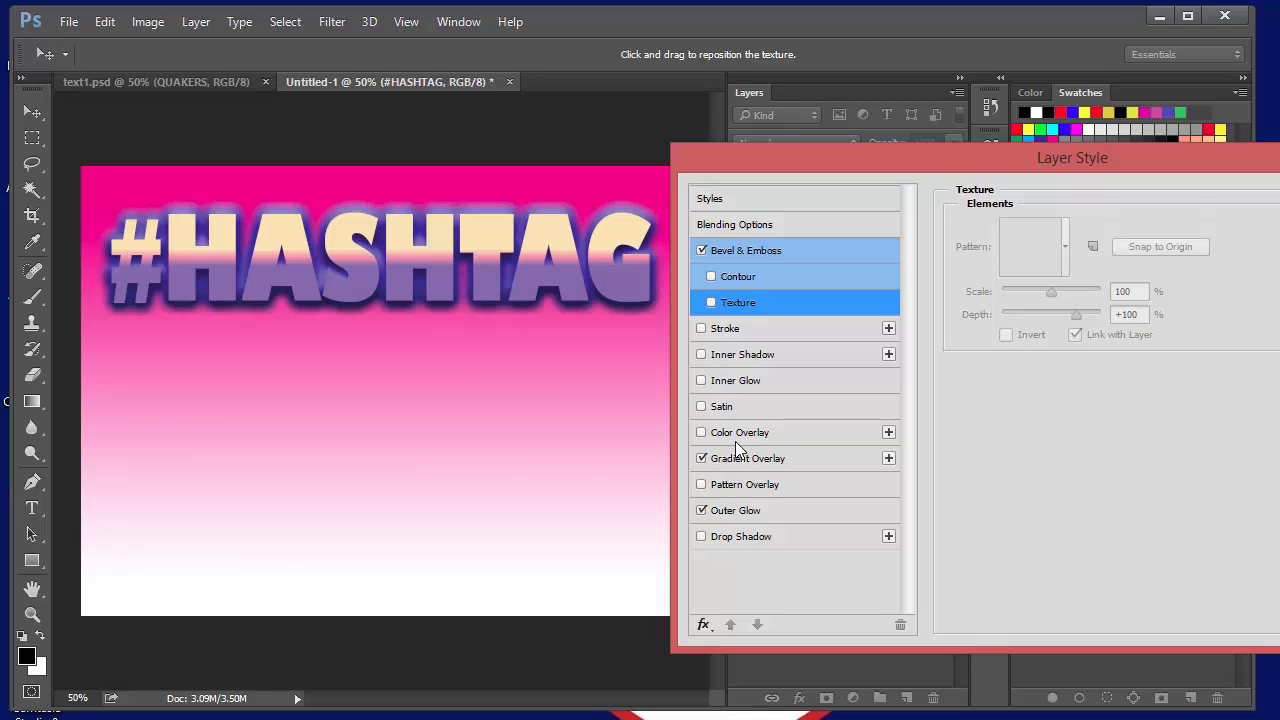
# Step: Add a Drop Shadow with 67% opacity, 140° angle, 40 px distance and 16% spread, and apply the layer style
pyautogui.click(743, 536)
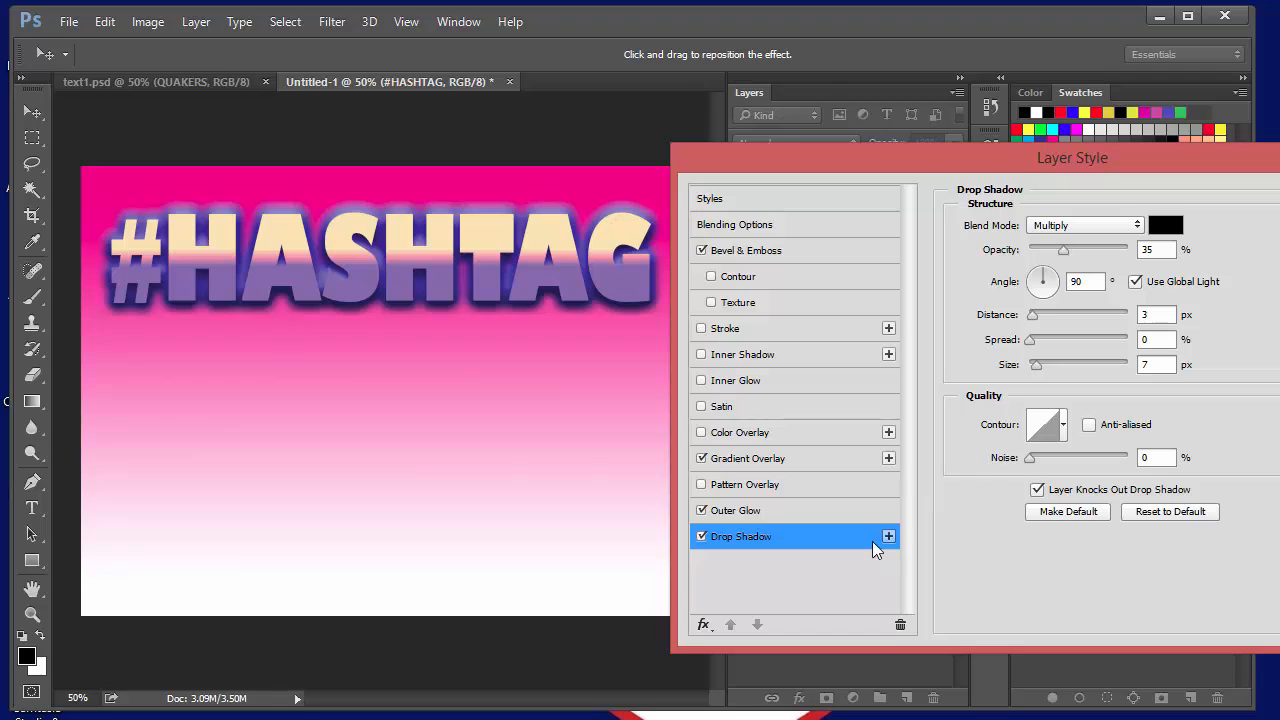
pyautogui.moveTo(1034, 313); pyautogui.dragTo(1033, 274)
pyautogui.moveTo(1033, 342); pyautogui.dragTo(1082, 313)
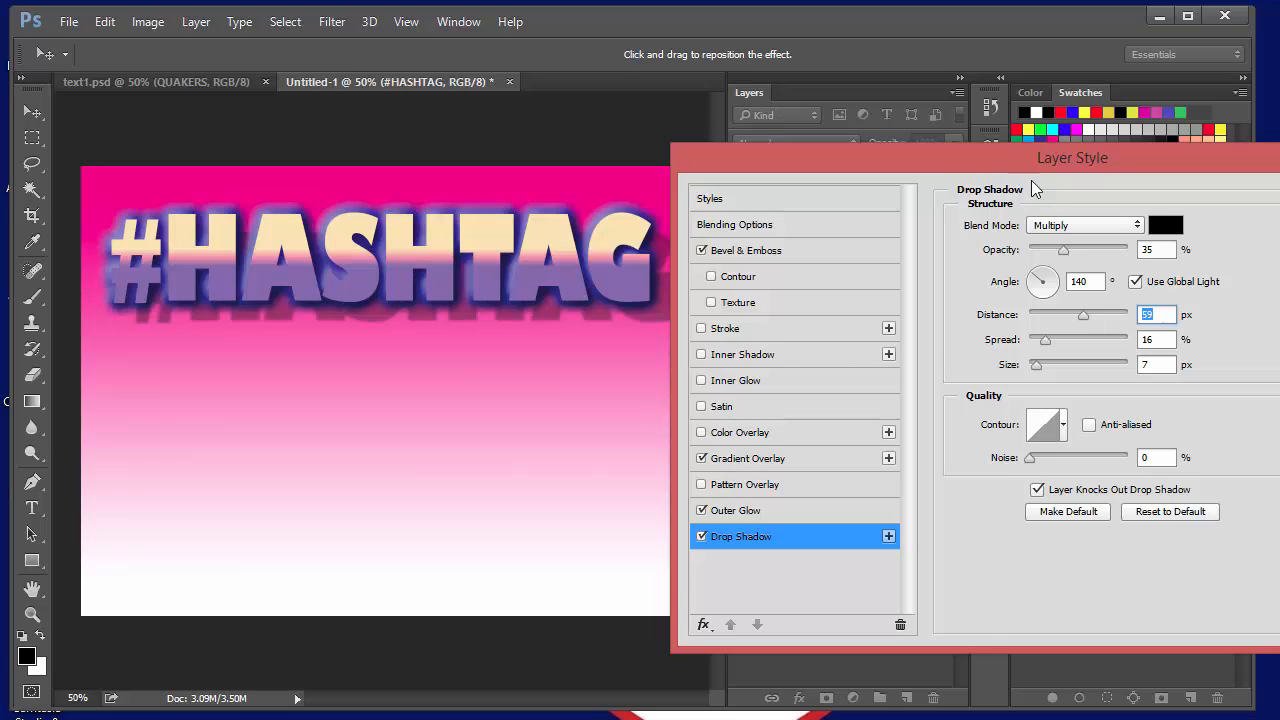
pyautogui.moveTo(1033, 183); pyautogui.dragTo(1071, 229)
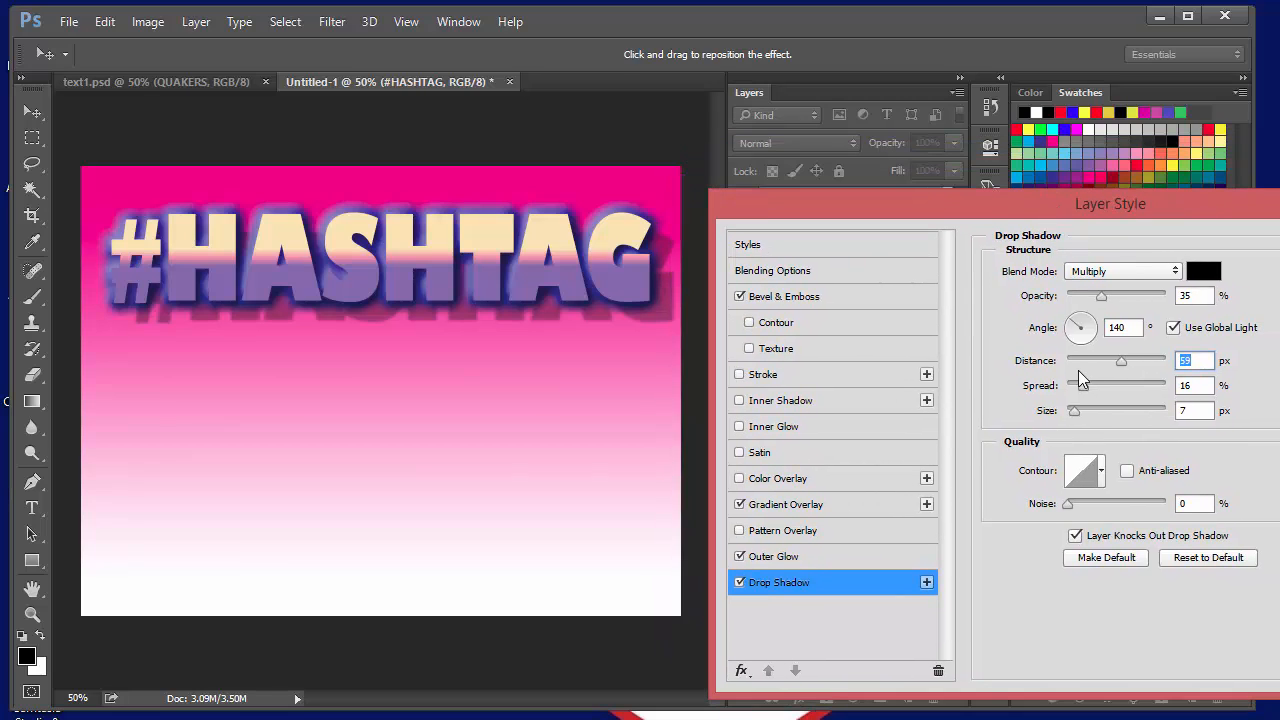
pyautogui.moveTo(1120, 360); pyautogui.dragTo(1107, 361)
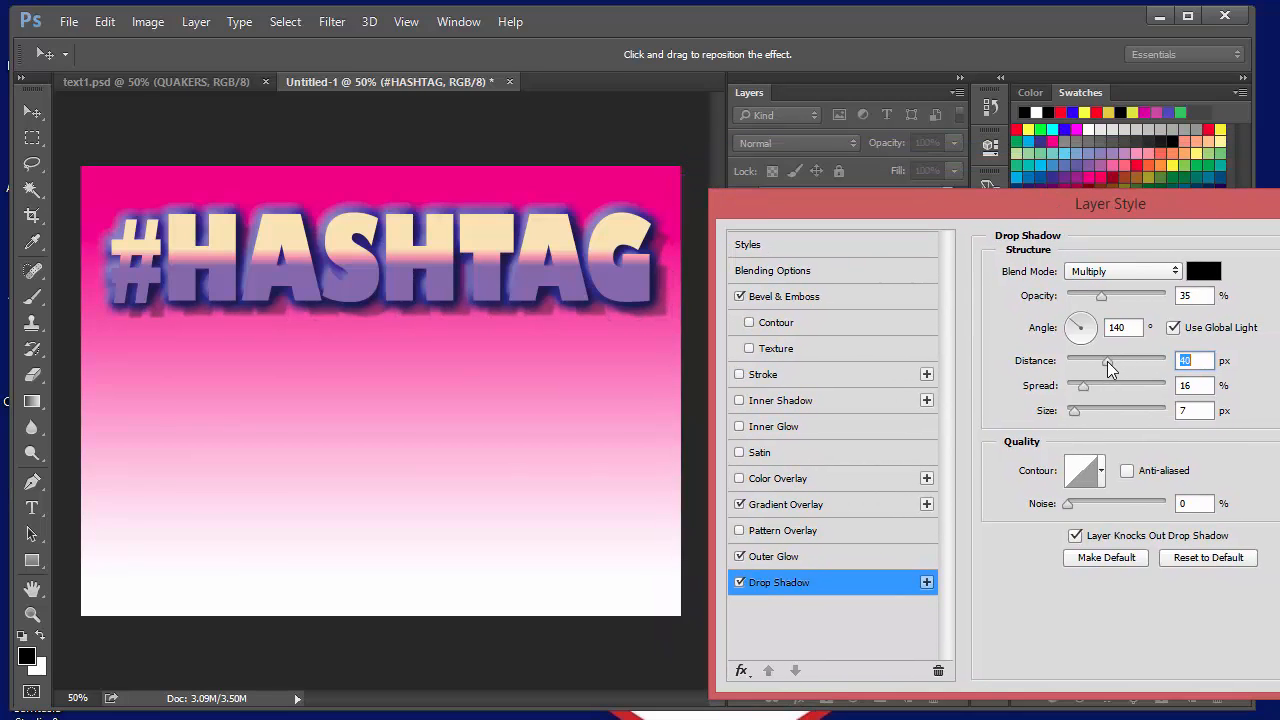
pyautogui.moveTo(1101, 295); pyautogui.dragTo(1133, 293)
pyautogui.moveTo(1081, 203); pyautogui.dragTo(999, 199)
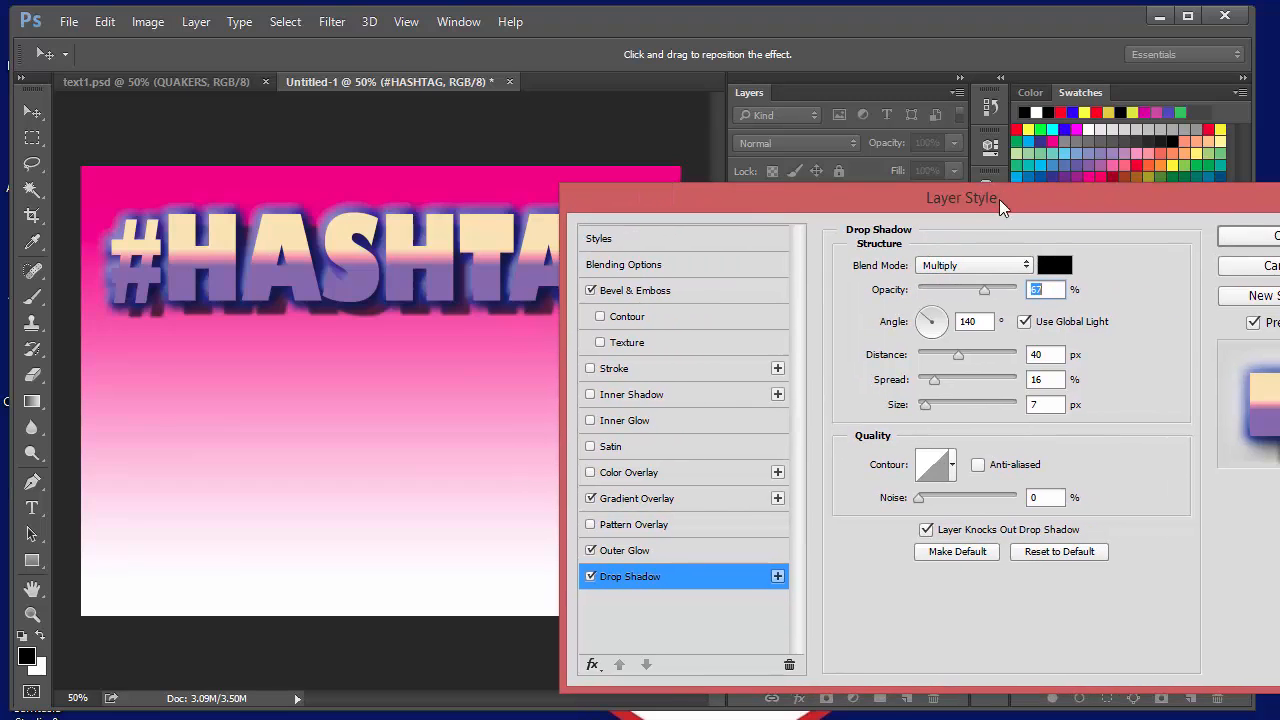
pyautogui.click(1253, 240)
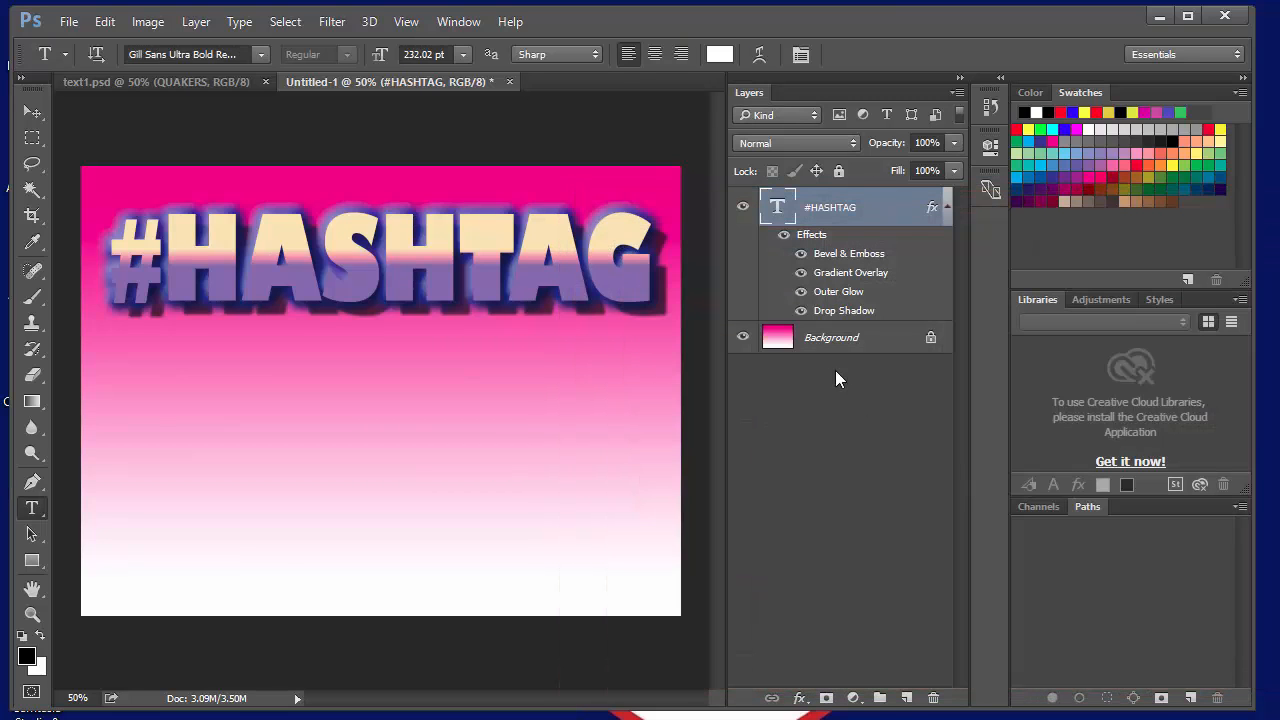
# Step: Hide and show all effects on the #HASHTAG layer to compare the plain and styled text
pyautogui.click(784, 236)
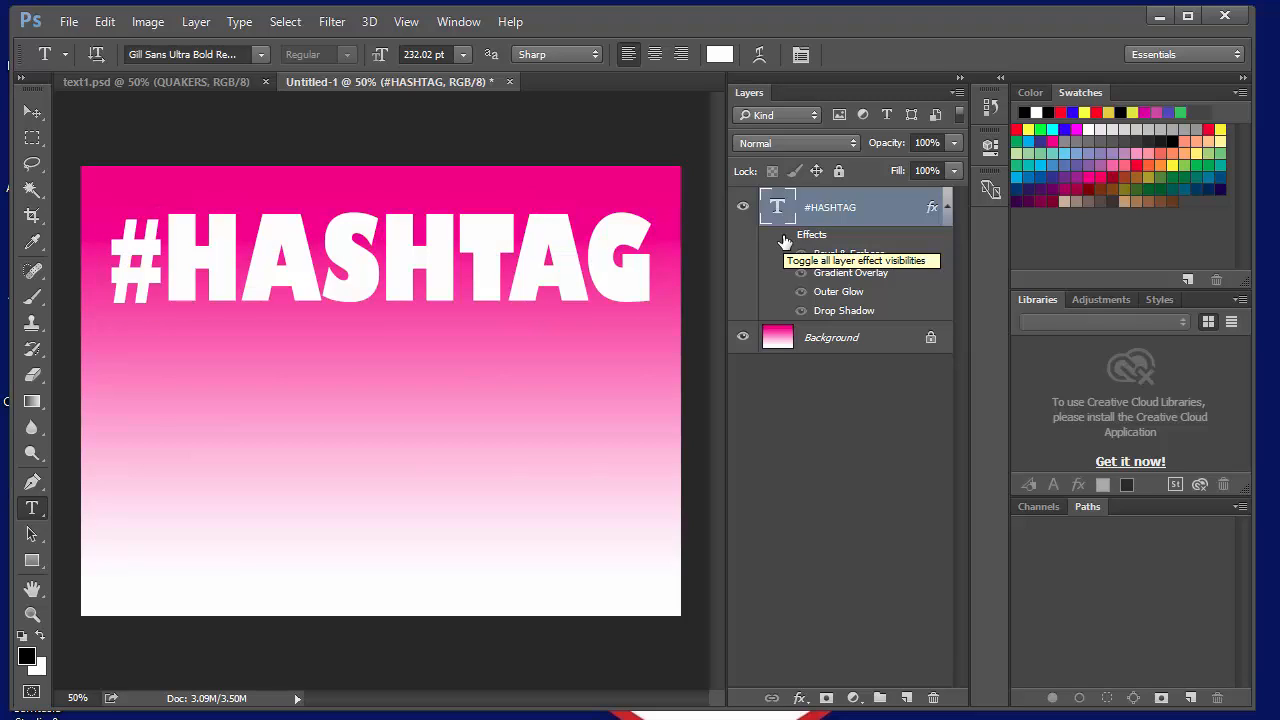
pyautogui.click(785, 240)
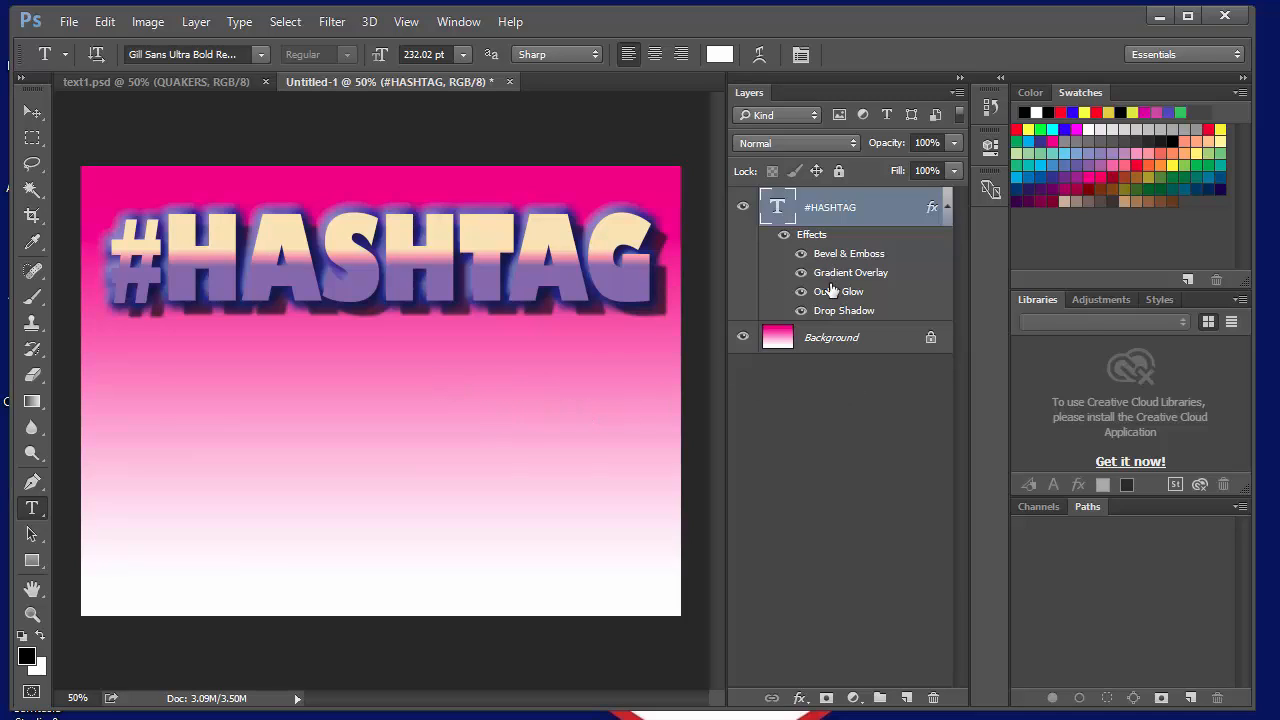
# Step: Save the #HASHTAG document as a Photoshop file named TEXT2, replacing the existing file and keeping Maximize Compatibility on
pyautogui.click(68, 22)
pyautogui.click(100, 240)
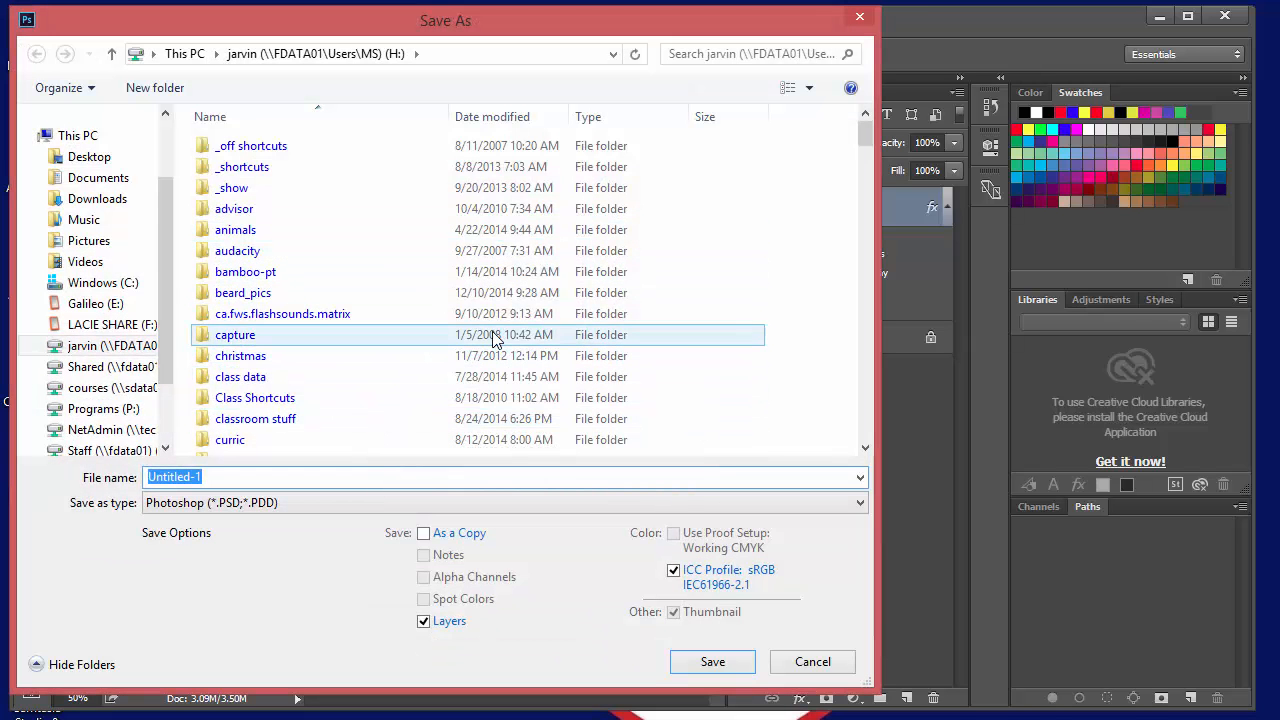
pyautogui.write('TEXT2')
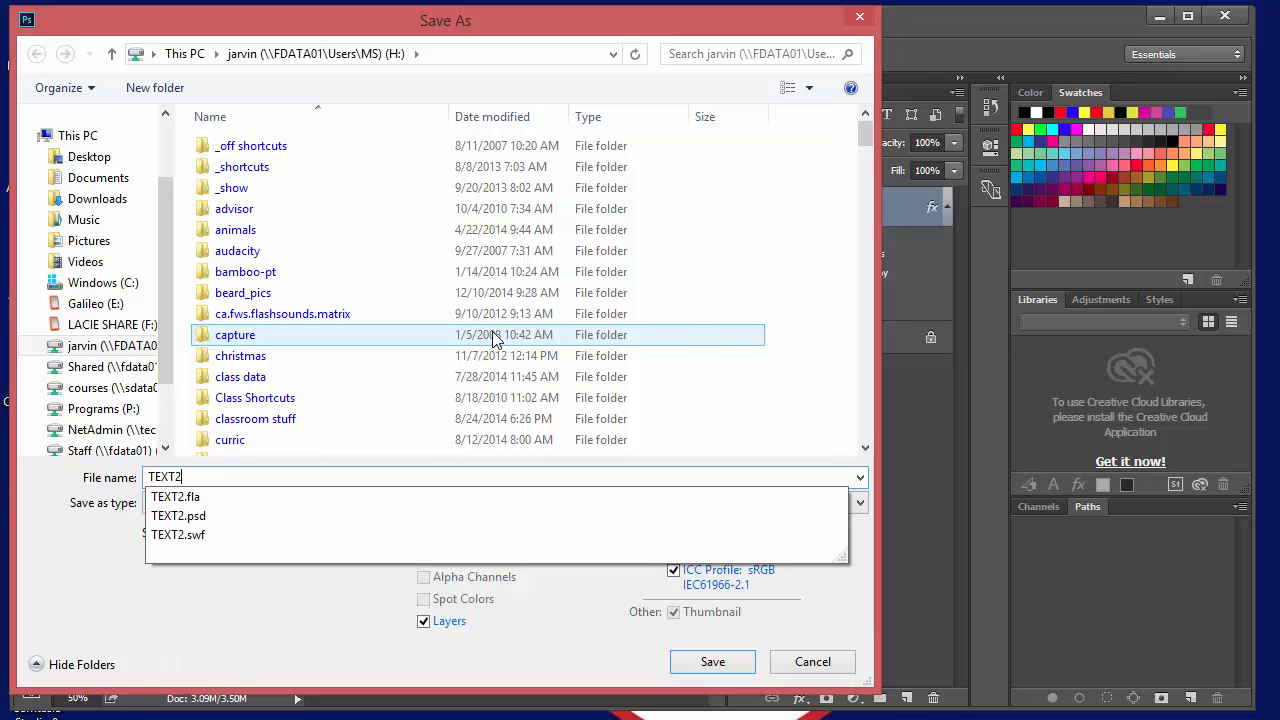
pyautogui.press('Return')
pyautogui.press('y')
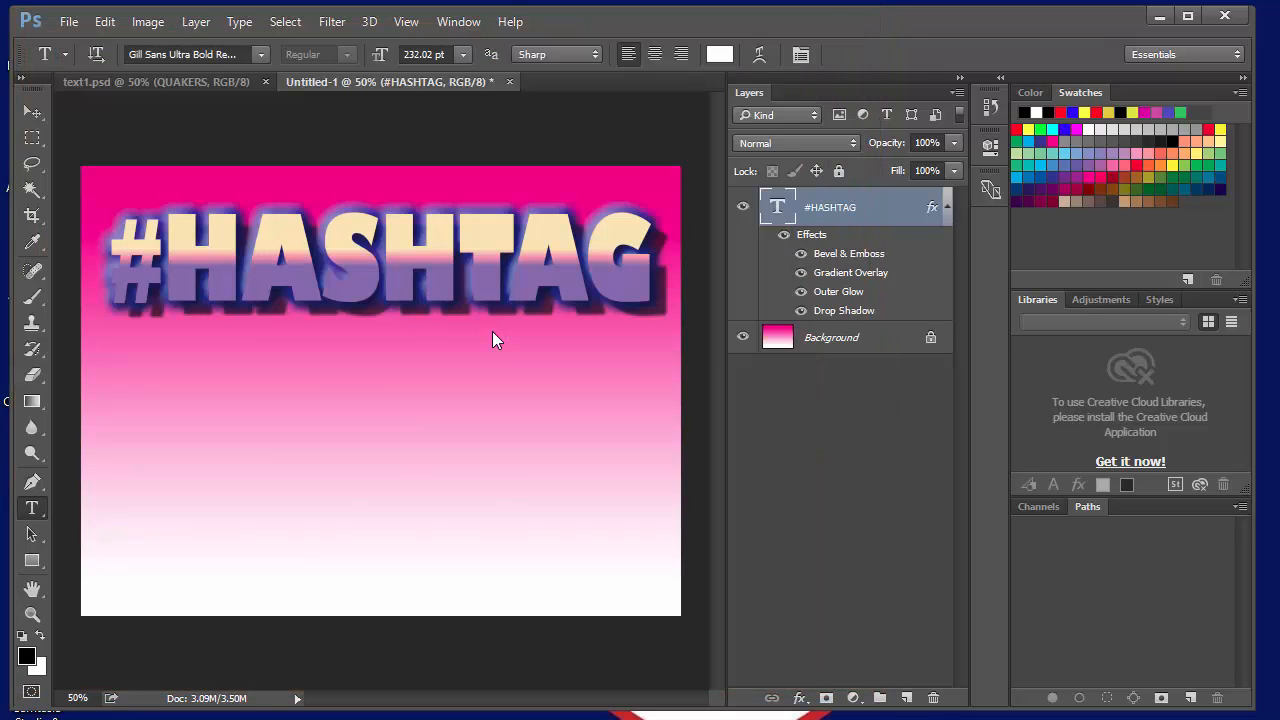
pyautogui.click(796, 220)
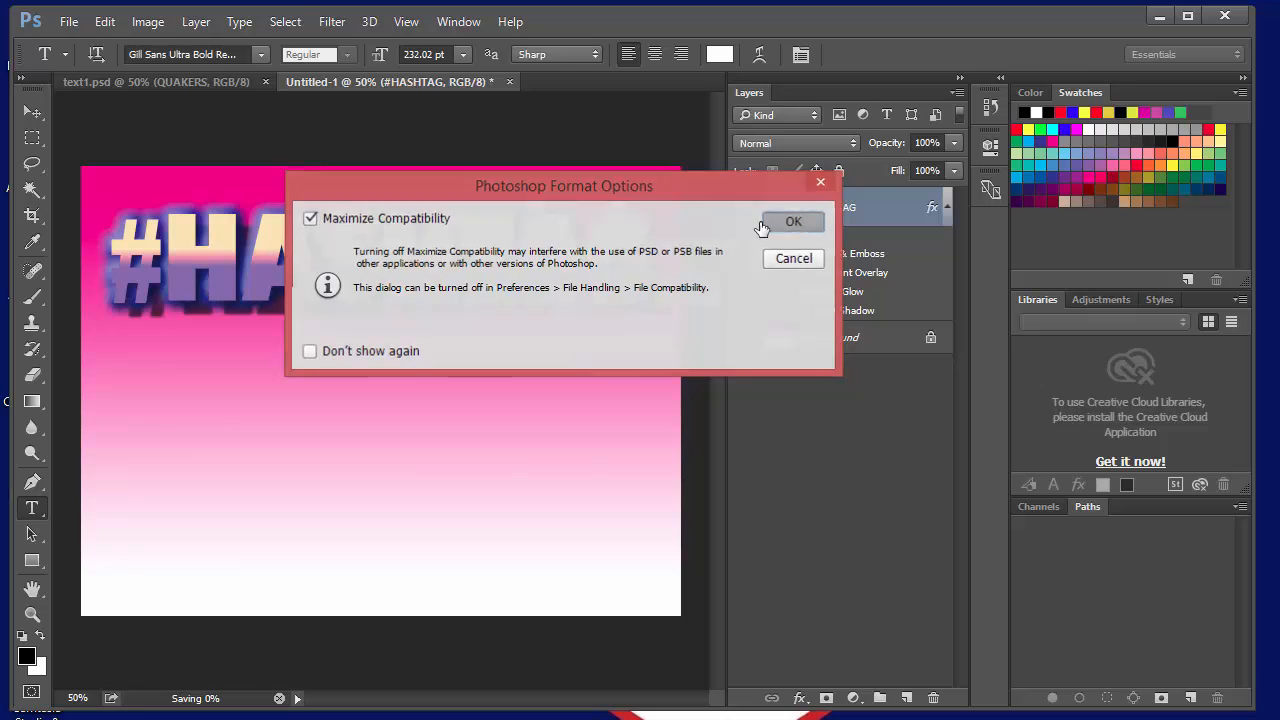
# Step: Create a new 1200 x 900 pixel RGB document at 72 pixels/inch with a white background
pyautogui.click(68, 22)
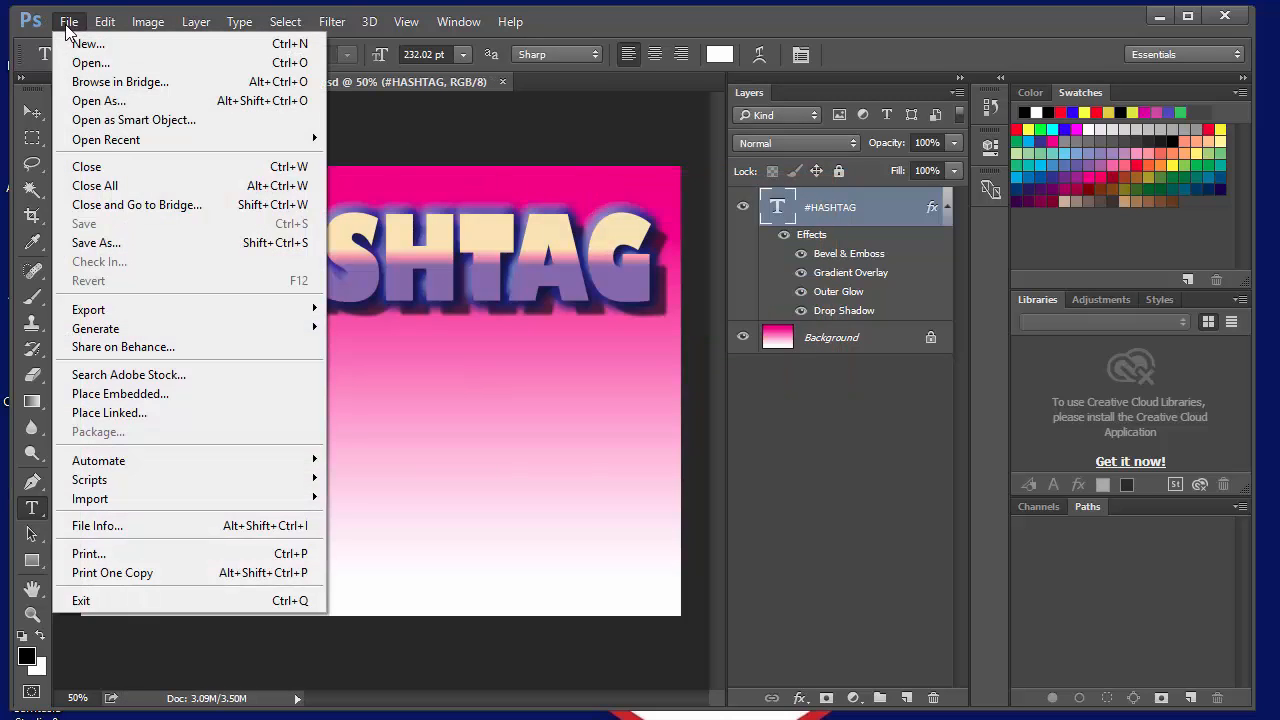
pyautogui.click(86, 44)
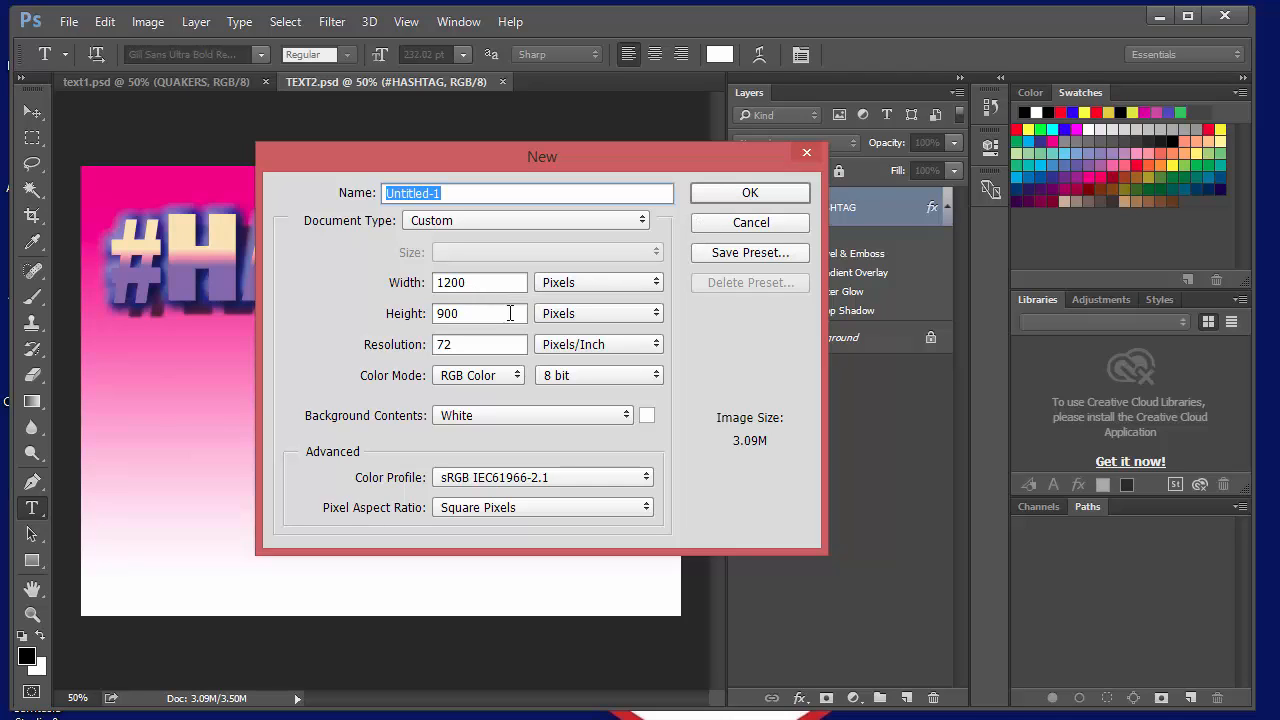
pyautogui.doubleClick(478, 313)
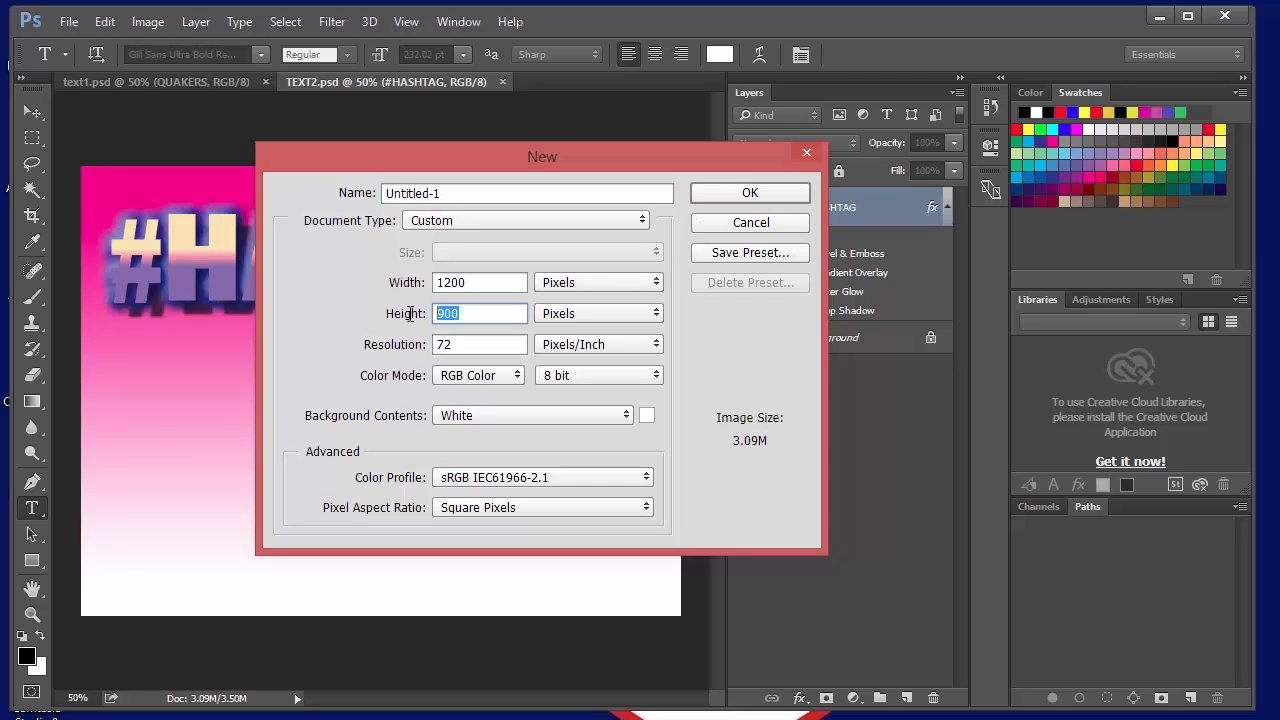
pyautogui.click(750, 193)
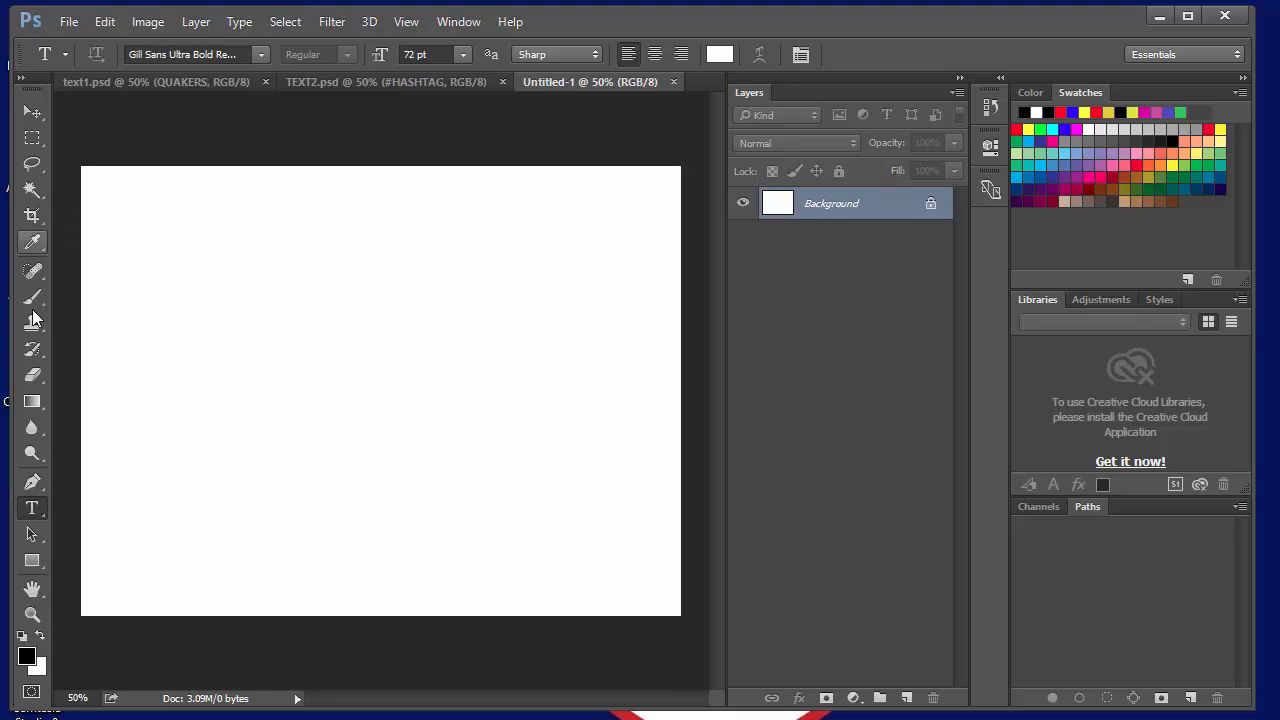
# Step: Fill the Background layer with a solid golden yellow in Normal mode at 100% opacity
pyautogui.click(104, 21)
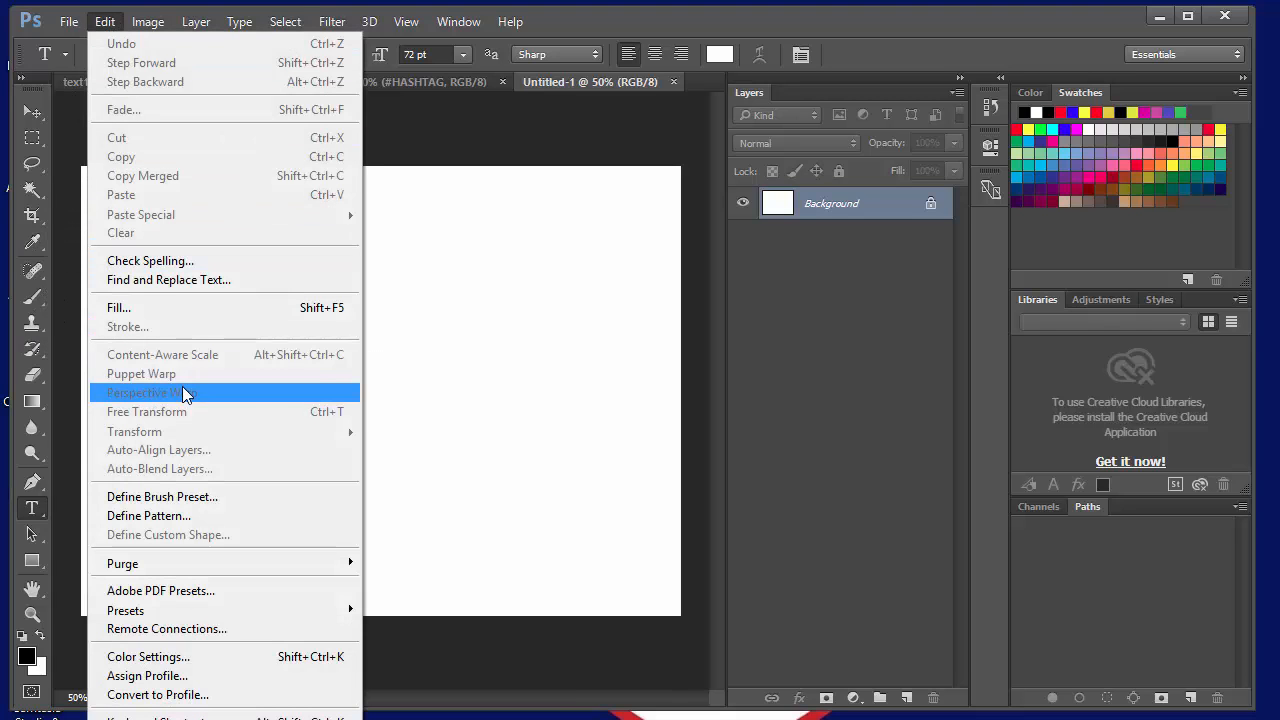
pyautogui.click(177, 308)
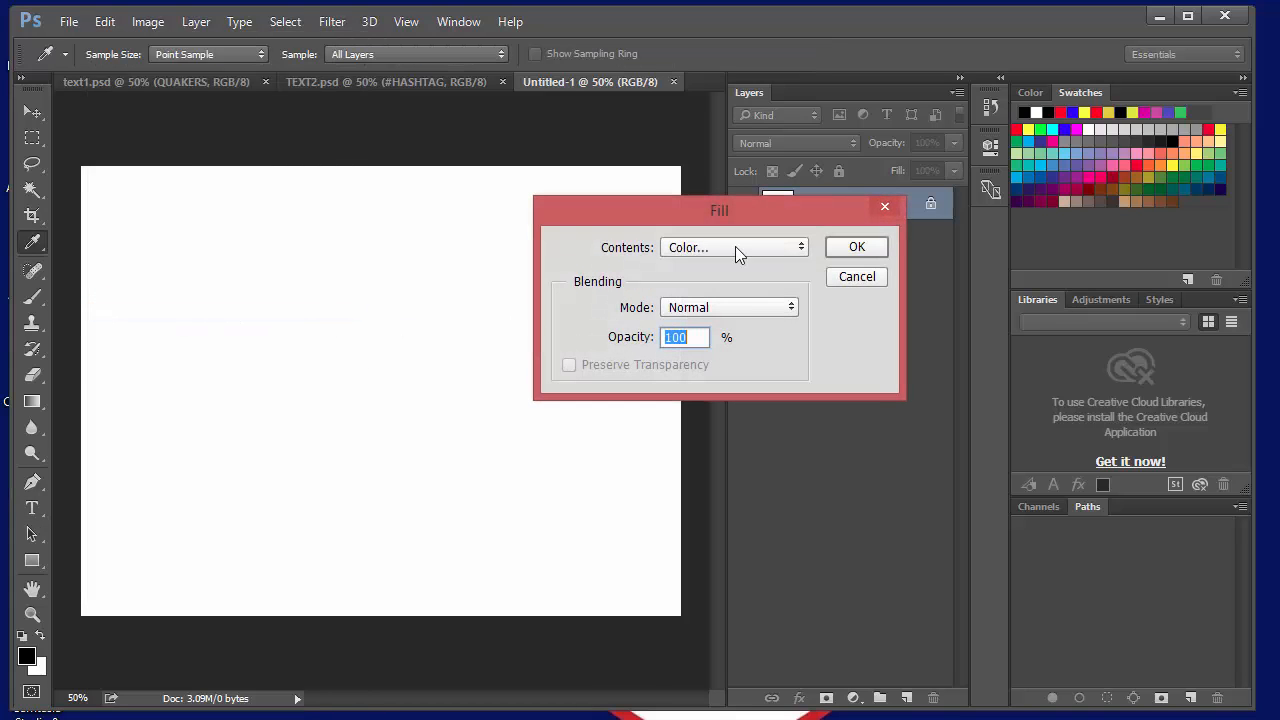
pyautogui.click(733, 248)
pyautogui.click(719, 295)
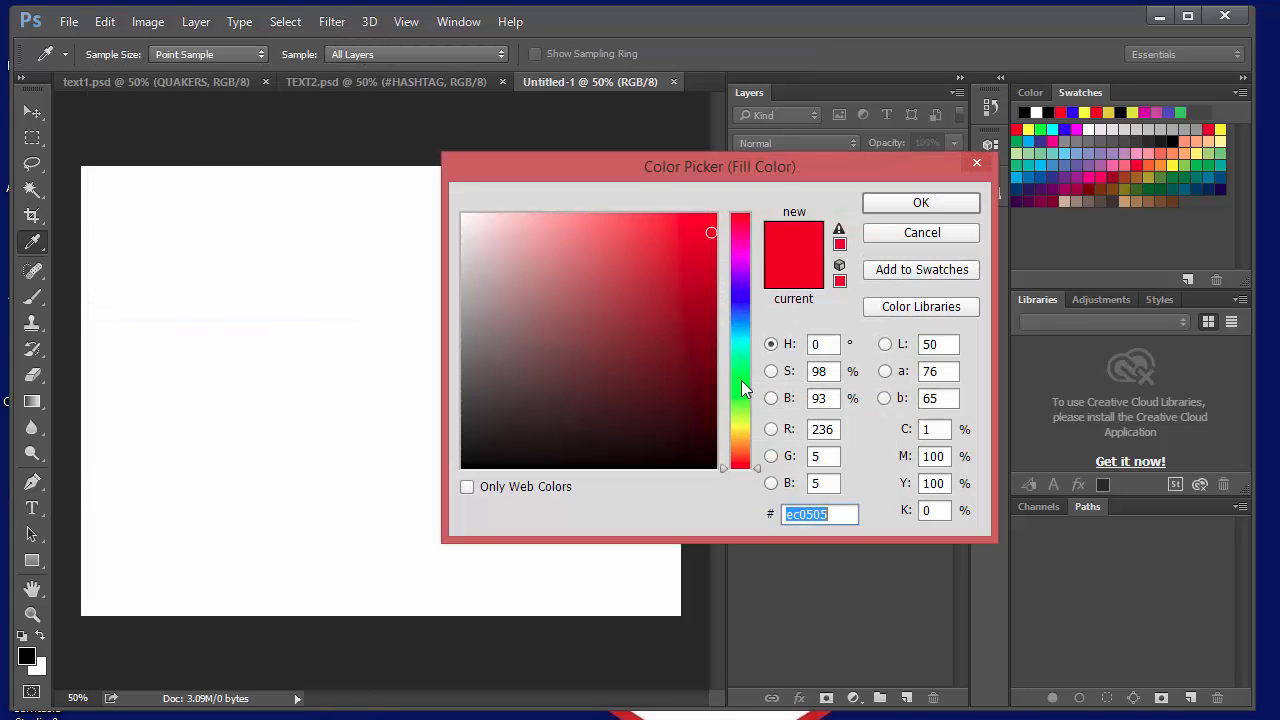
pyautogui.click(740, 429)
pyautogui.moveTo(694, 314); pyautogui.dragTo(714, 242)
pyautogui.click(944, 207)
pyautogui.click(862, 243)
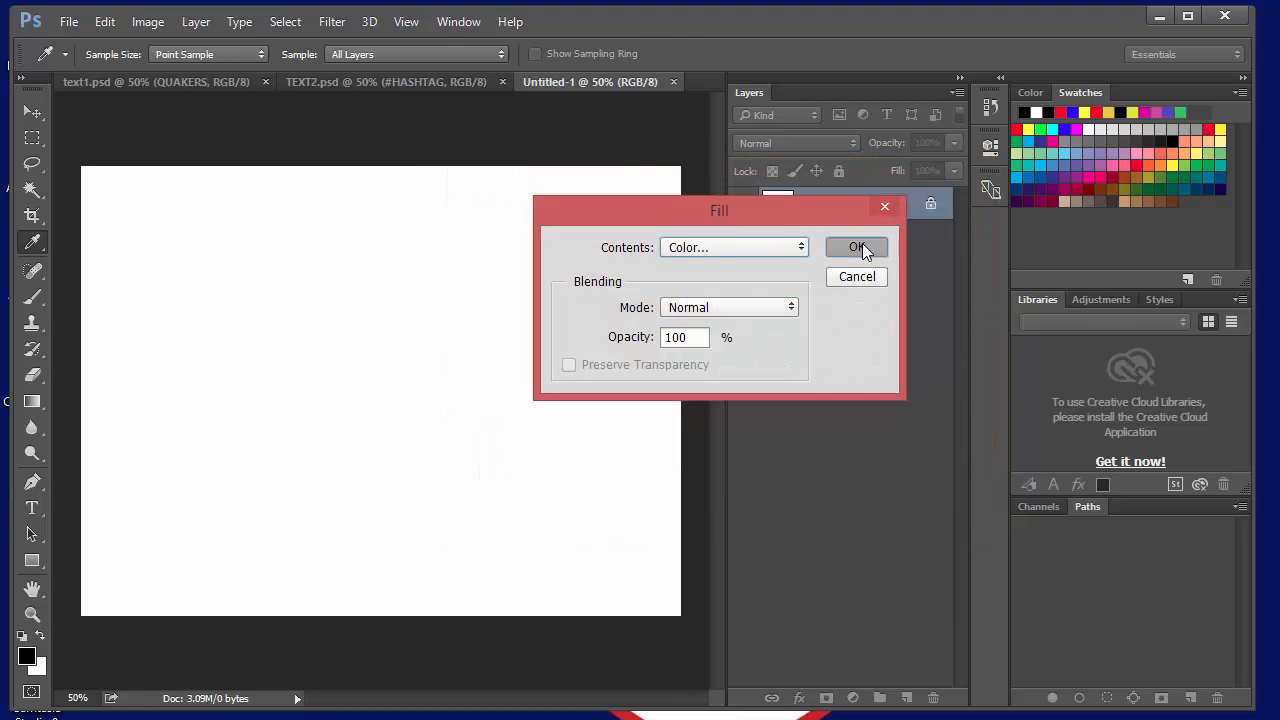
pyautogui.press('t')
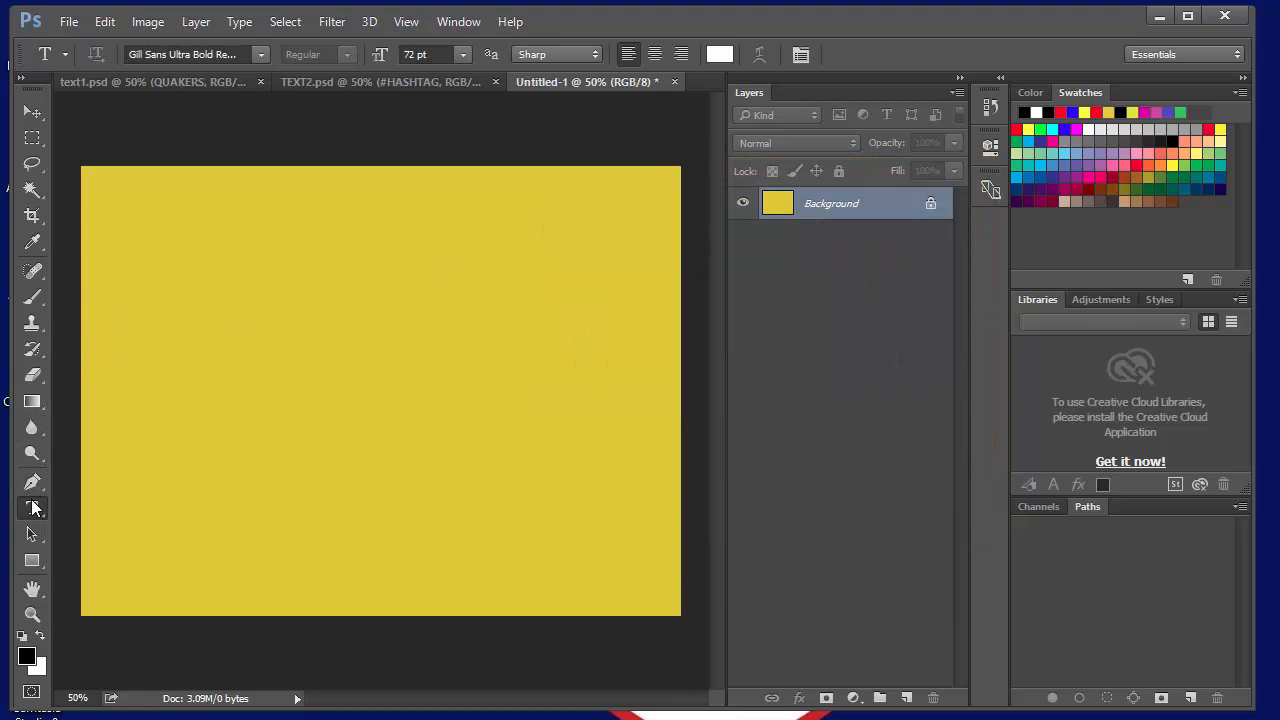
pyautogui.moveTo(139, 288); pyautogui.dragTo(528, 458)
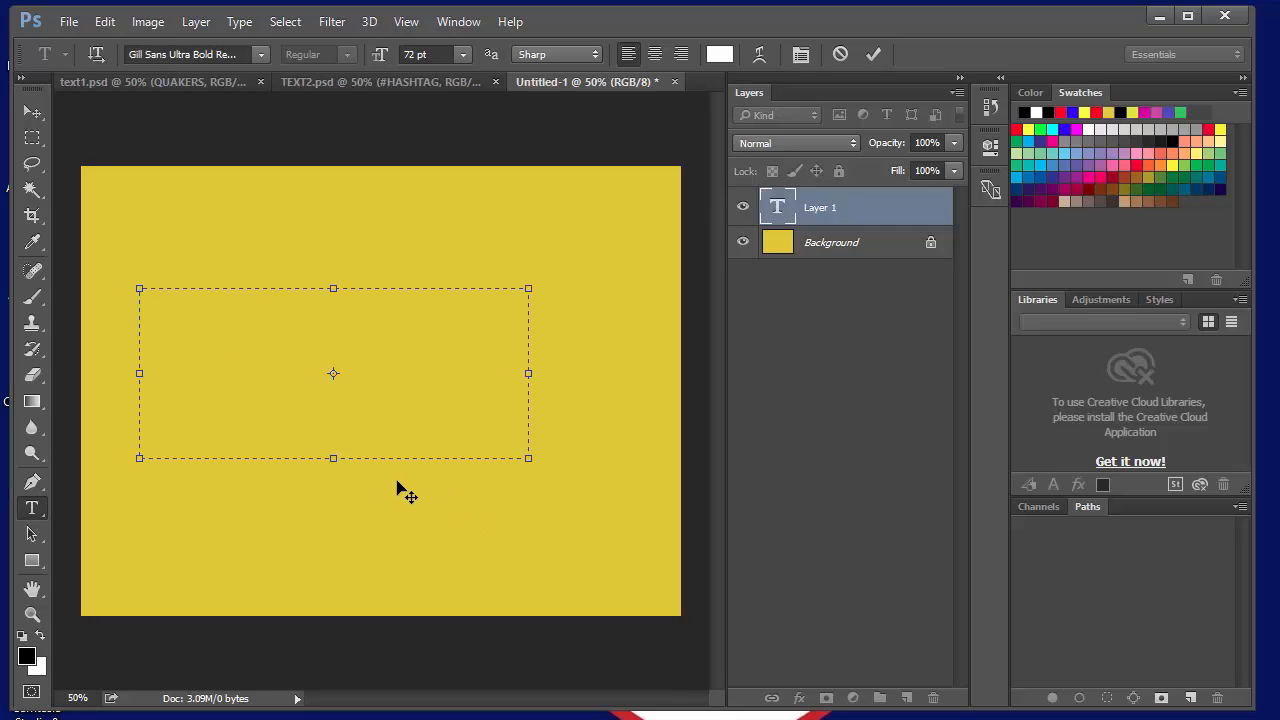
pyautogui.press('Escape')
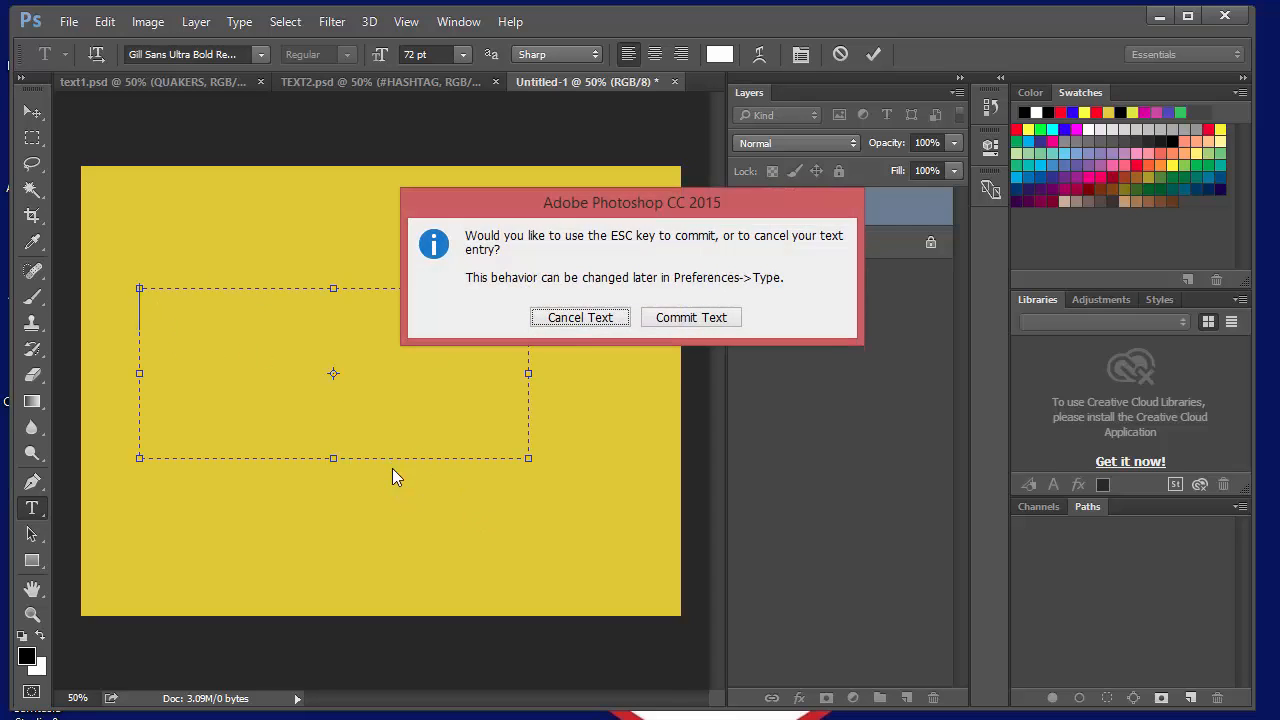
pyautogui.click(606, 317)
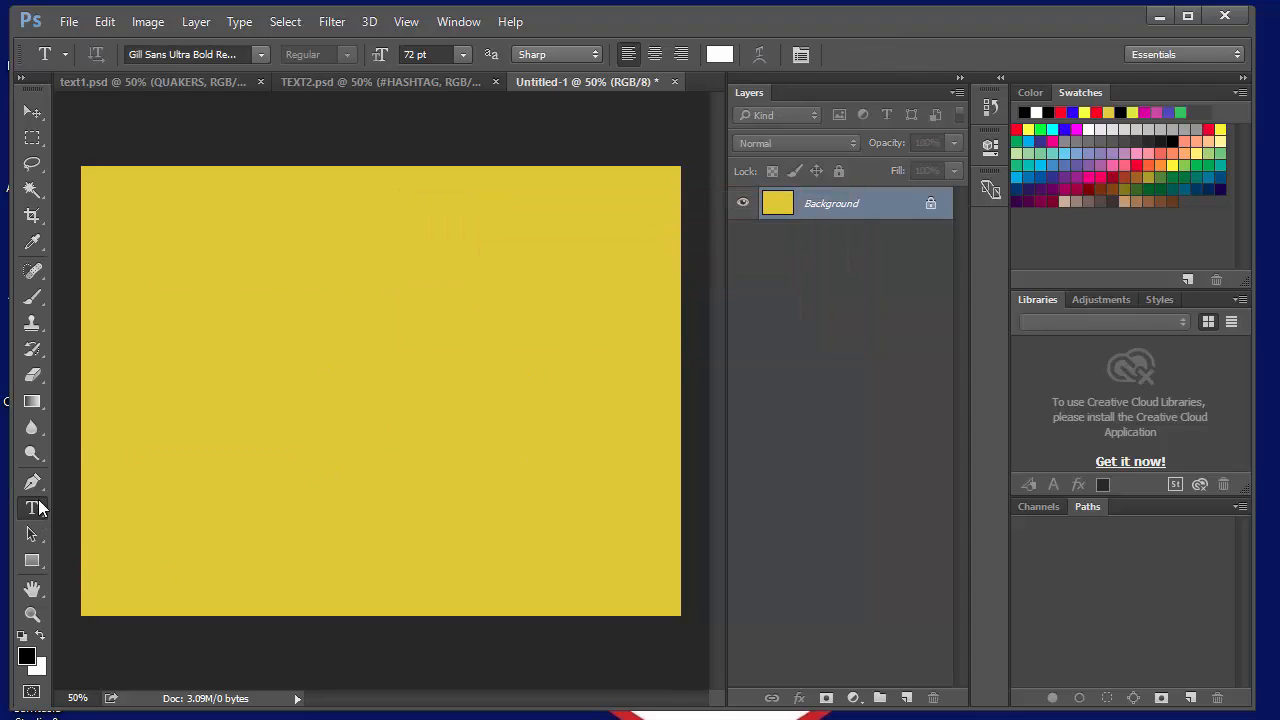
# Step: Add the point text BAZINGA! in white Gil Sans Ultra Bold, 72 pt, near the canvas's left side and commit it
pyautogui.click(150, 381)
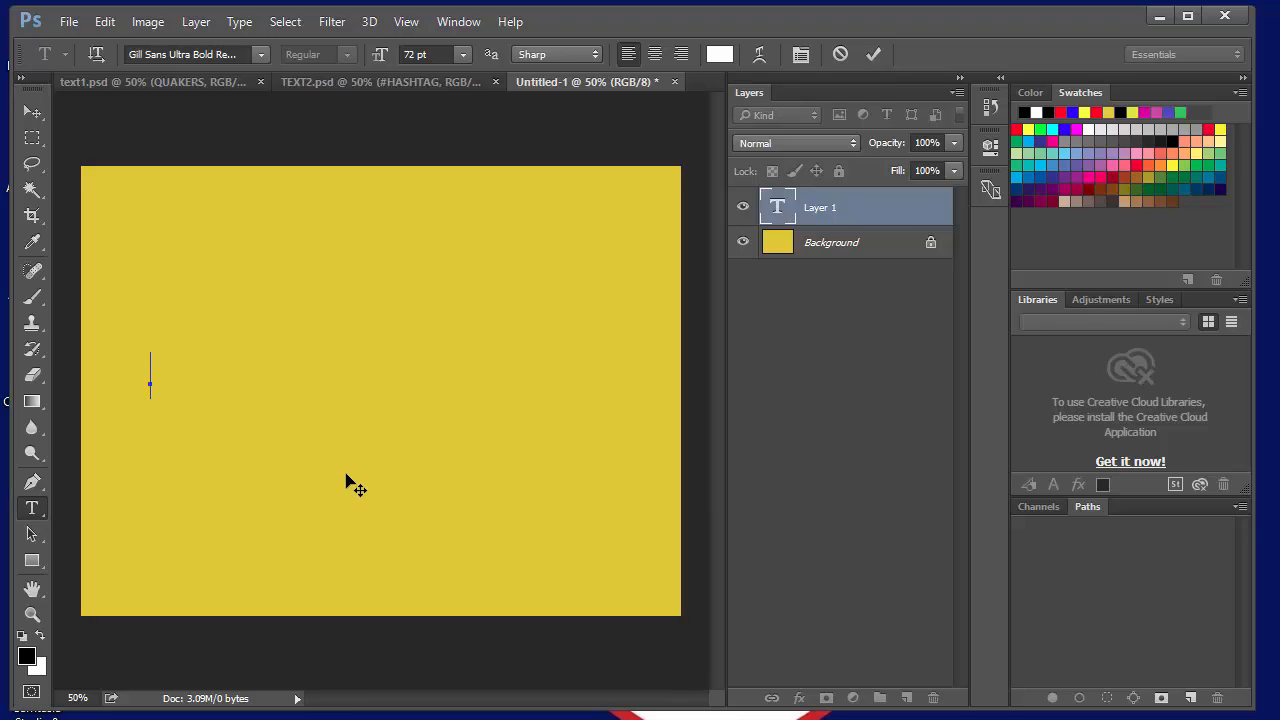
pyautogui.write('BAZIN')
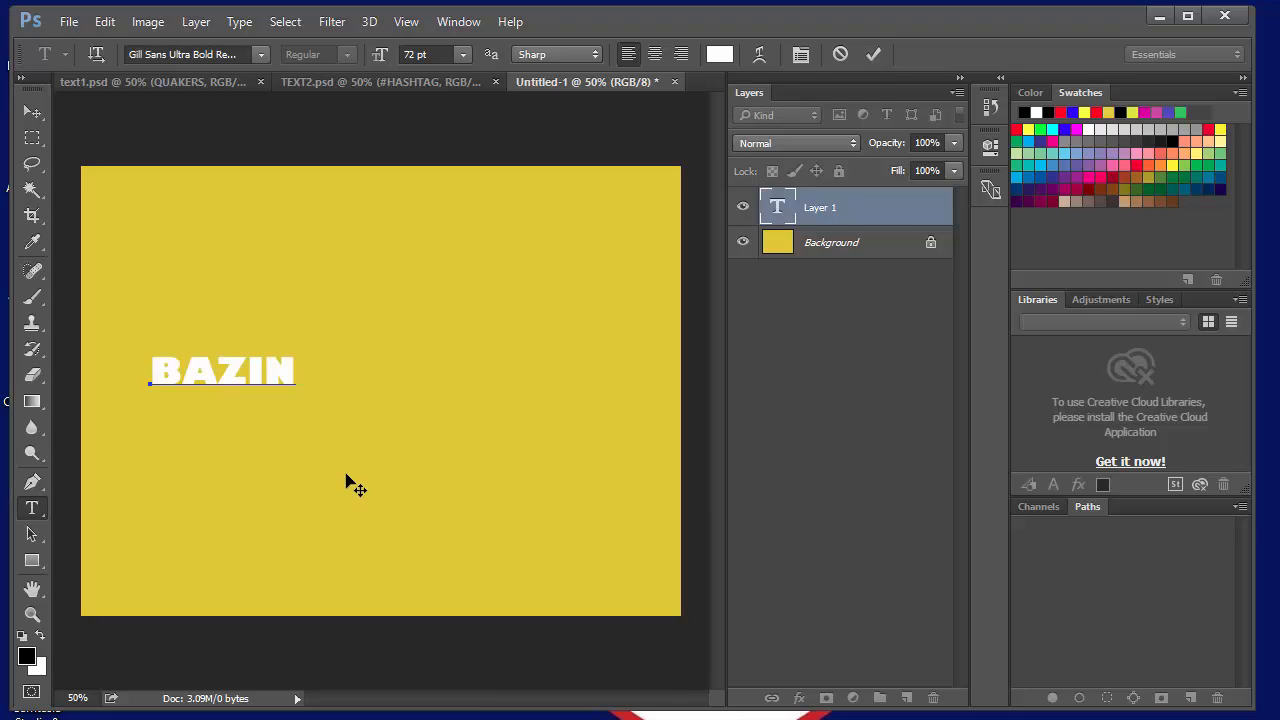
pyautogui.write('GA!')
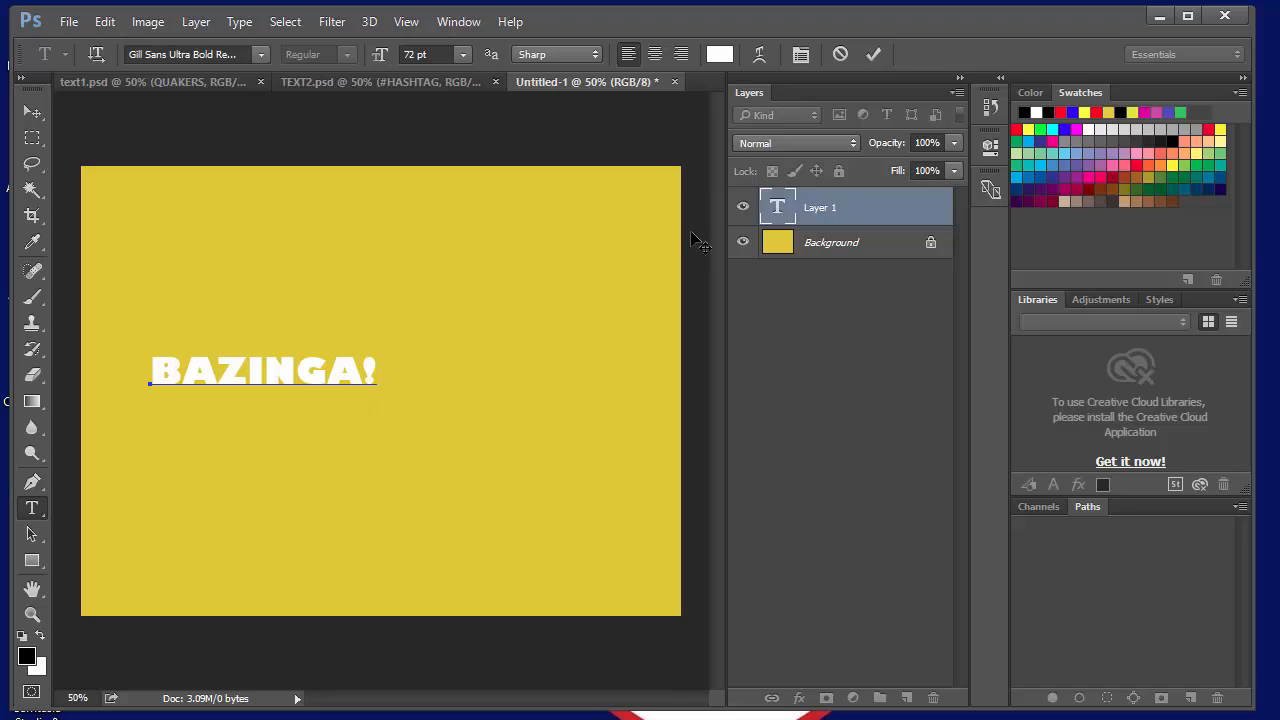
pyautogui.click(873, 55)
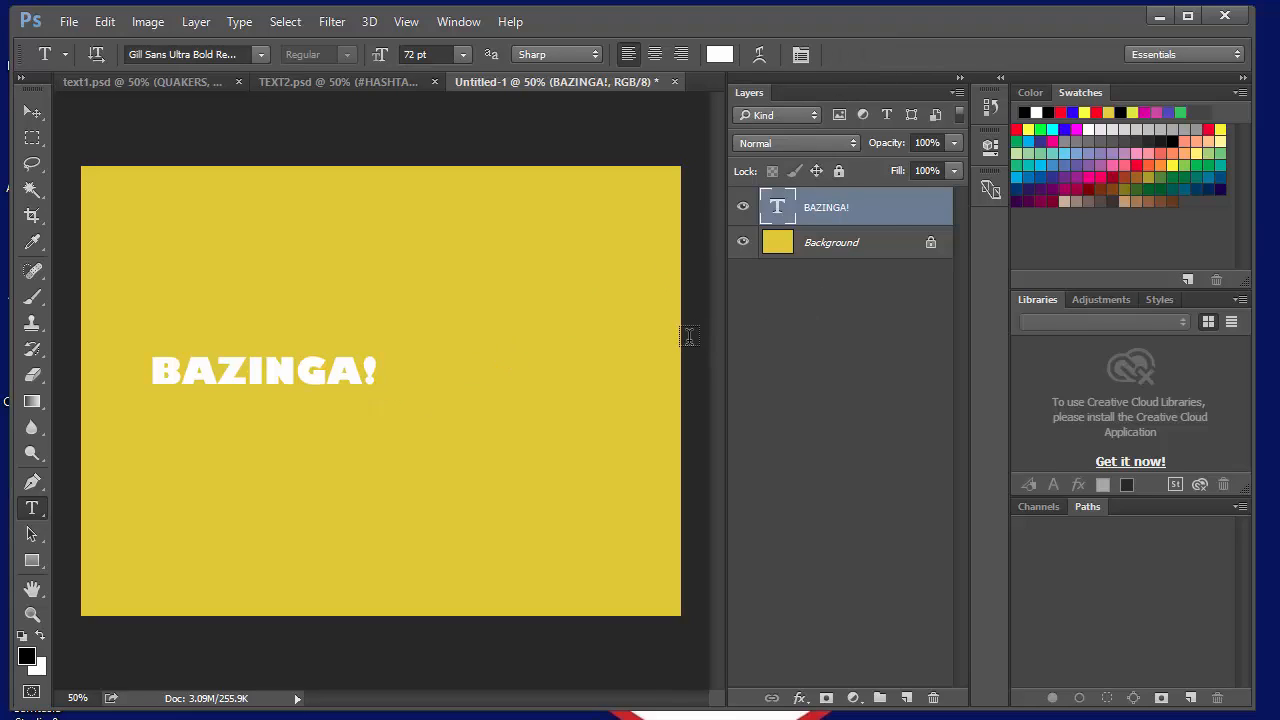
# Step: Free-transform the BAZINGA! text to about 232% width and 319% height and place it across the middle of the canvas
pyautogui.hotkey('ctrl', 't')
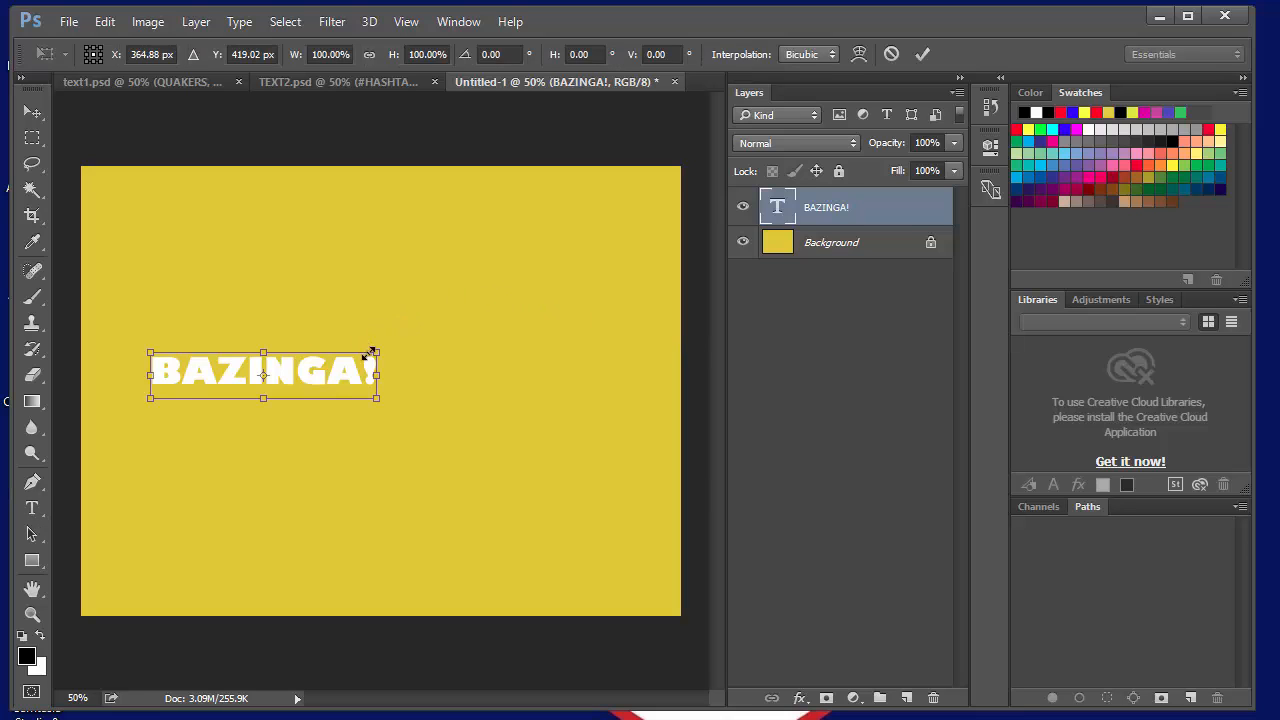
pyautogui.moveTo(376, 353); pyautogui.dragTo(643, 226)
pyautogui.moveTo(152, 396); pyautogui.dragTo(93, 391)
pyautogui.moveTo(452, 305); pyautogui.dragTo(430, 388)
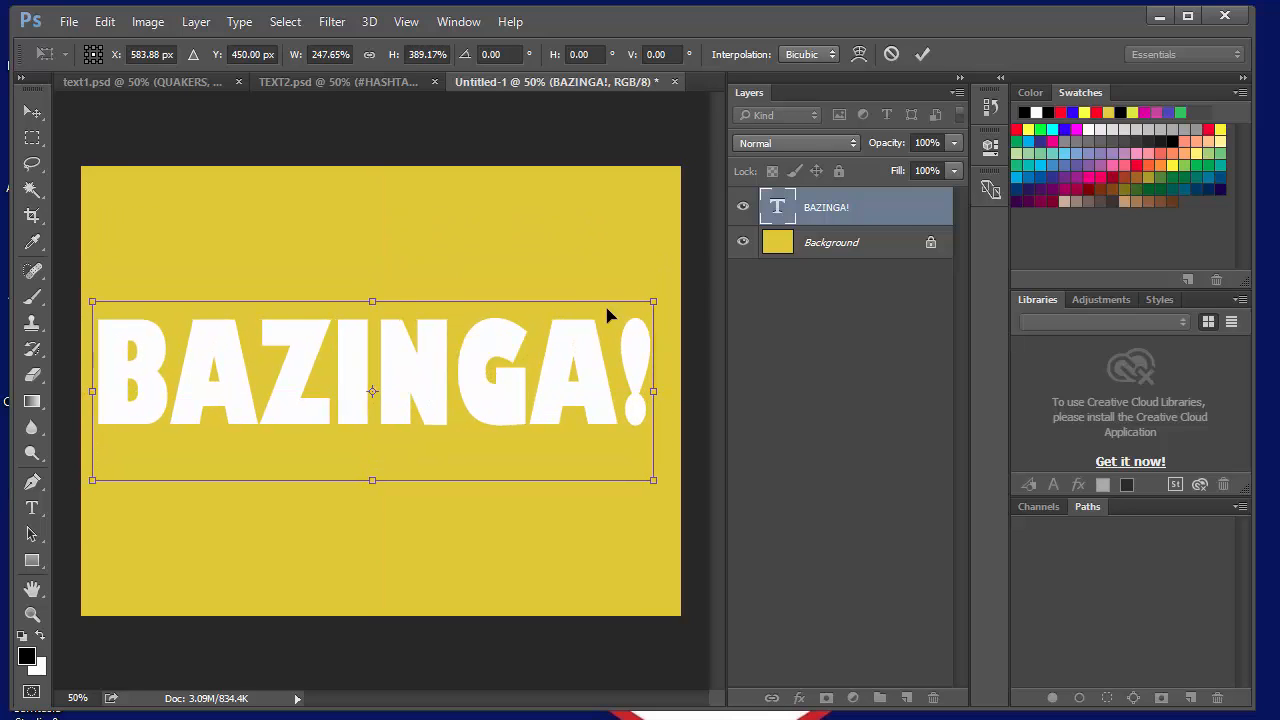
pyautogui.moveTo(651, 301); pyautogui.dragTo(619, 333)
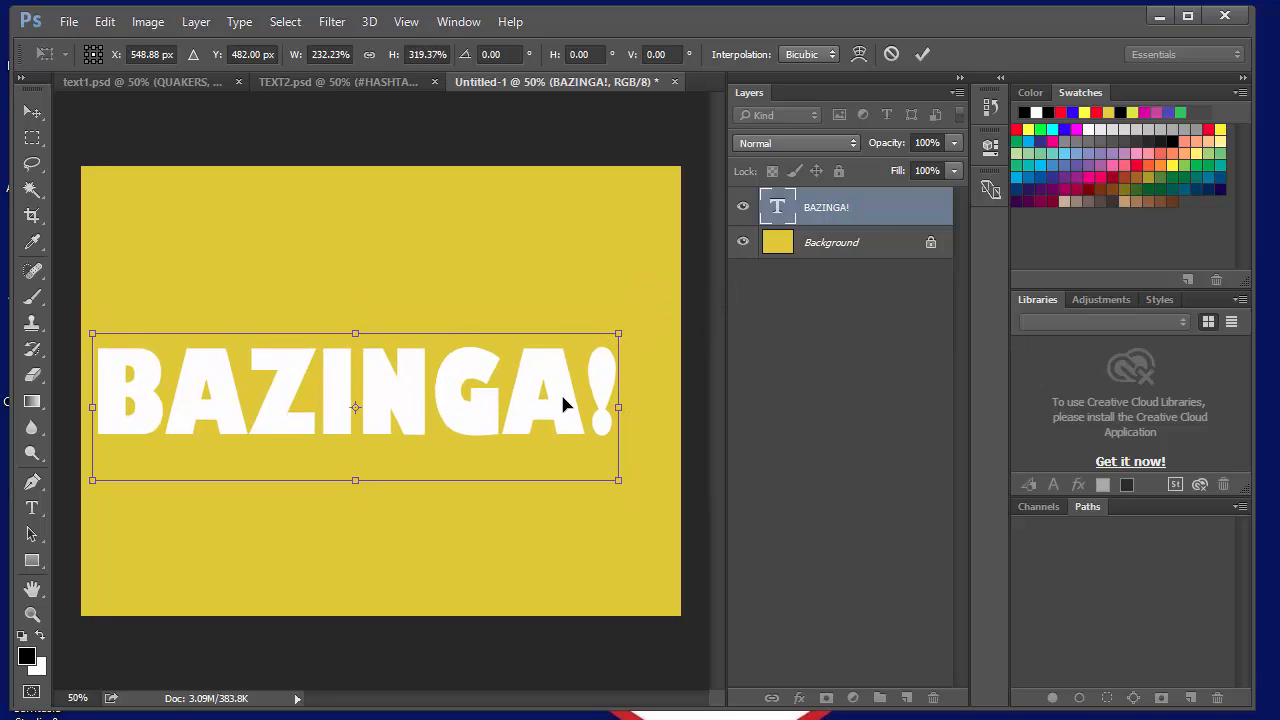
pyautogui.moveTo(563, 403); pyautogui.dragTo(563, 414)
pyautogui.click(921, 55)
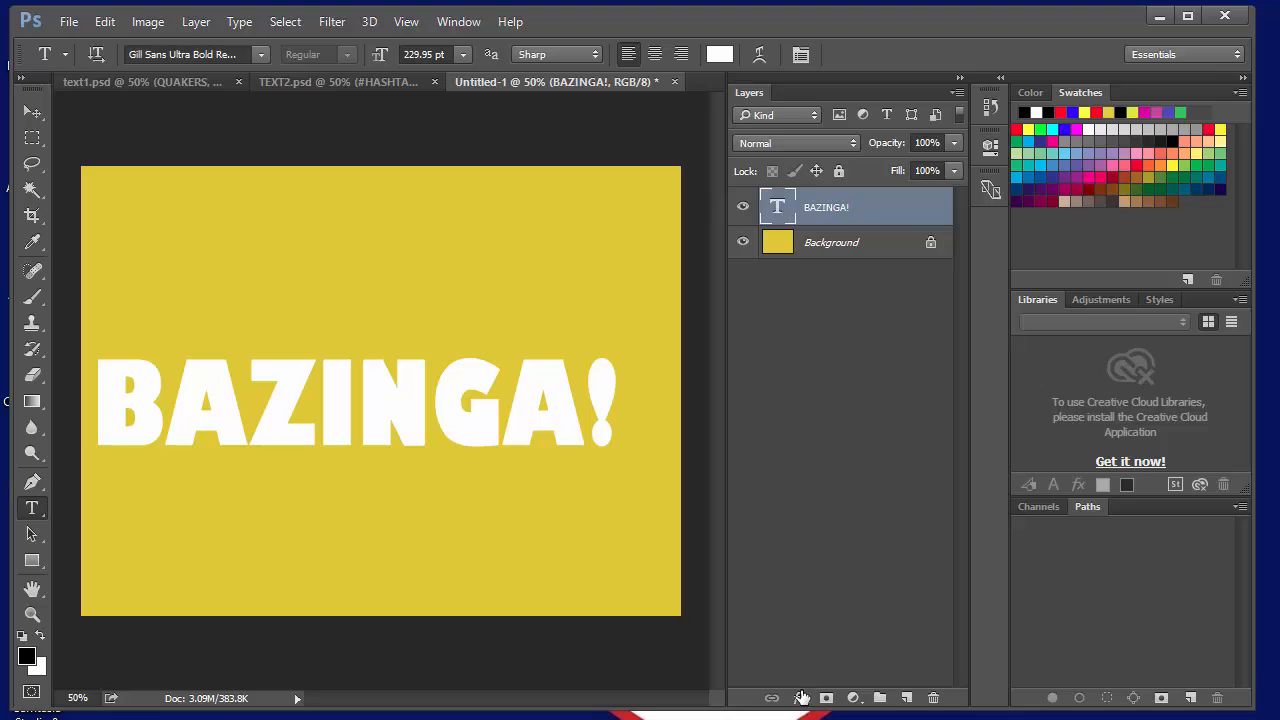
# Step: Add a Color Overlay of pure red (ff0000) to the BAZINGA! layer in Normal mode at 100% opacity
pyautogui.click(800, 700)
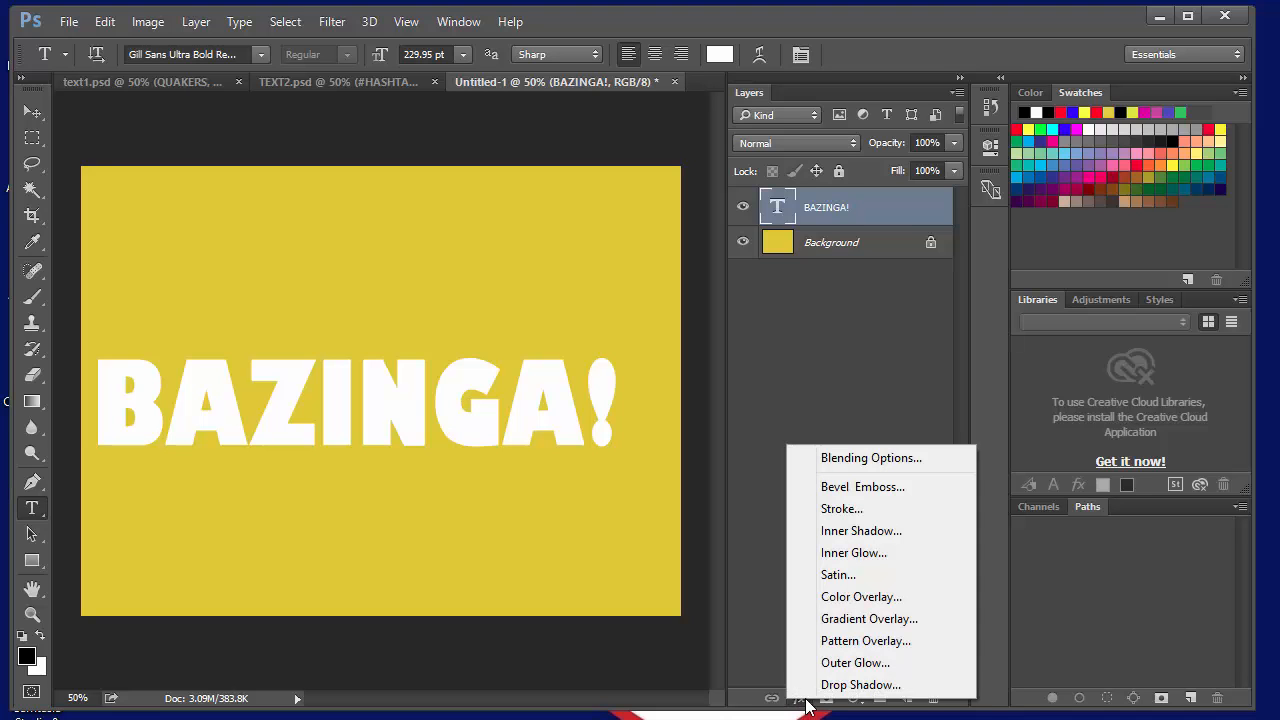
pyautogui.click(869, 595)
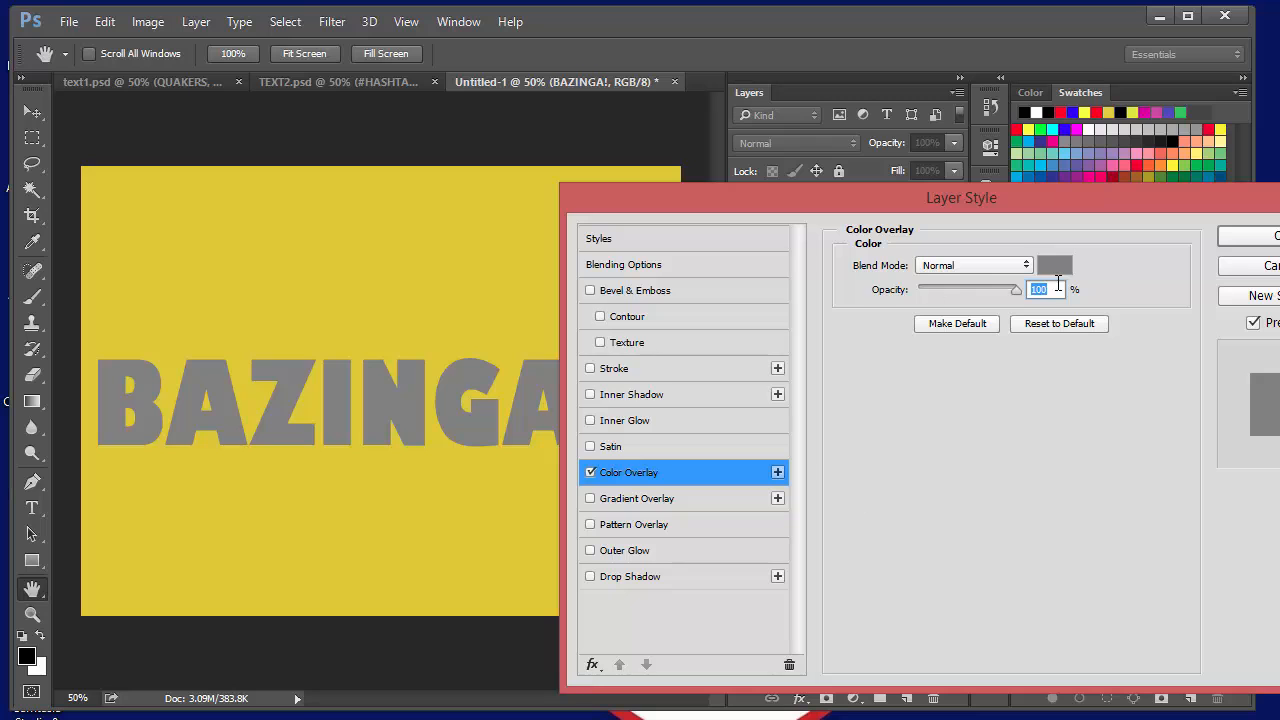
pyautogui.click(1055, 266)
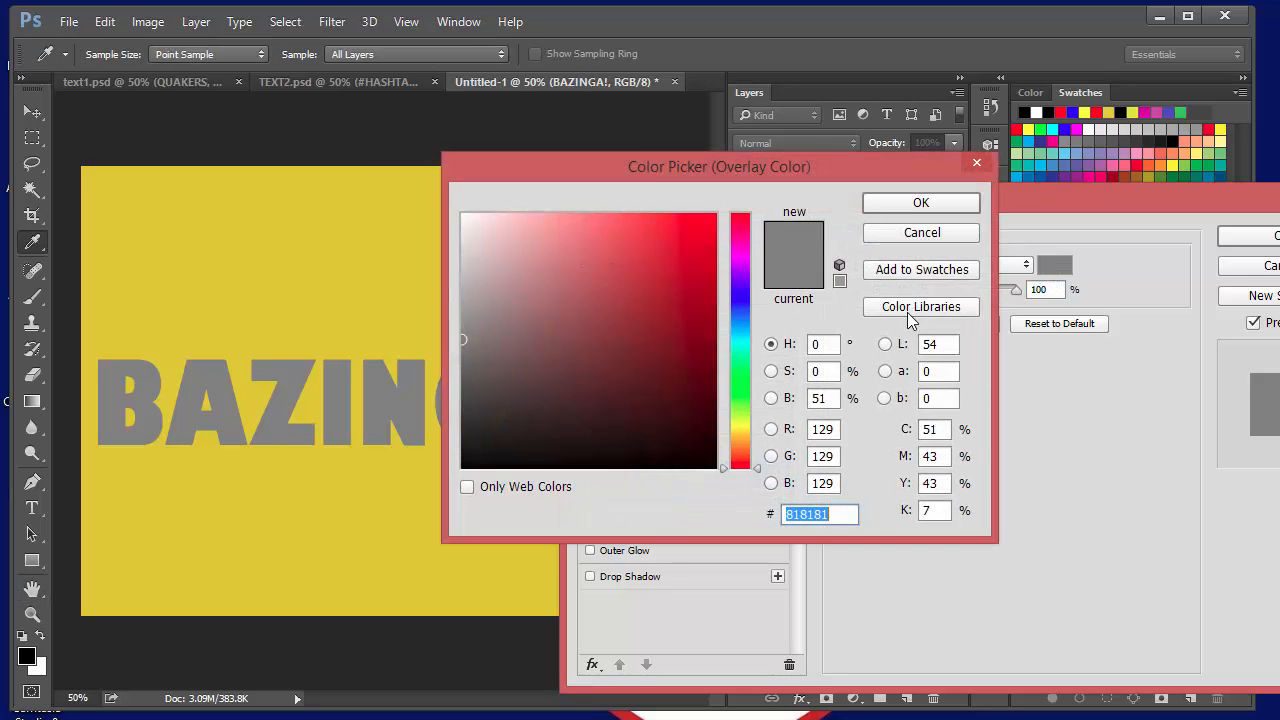
pyautogui.click(705, 258)
pyautogui.moveTo(705, 258); pyautogui.dragTo(727, 208)
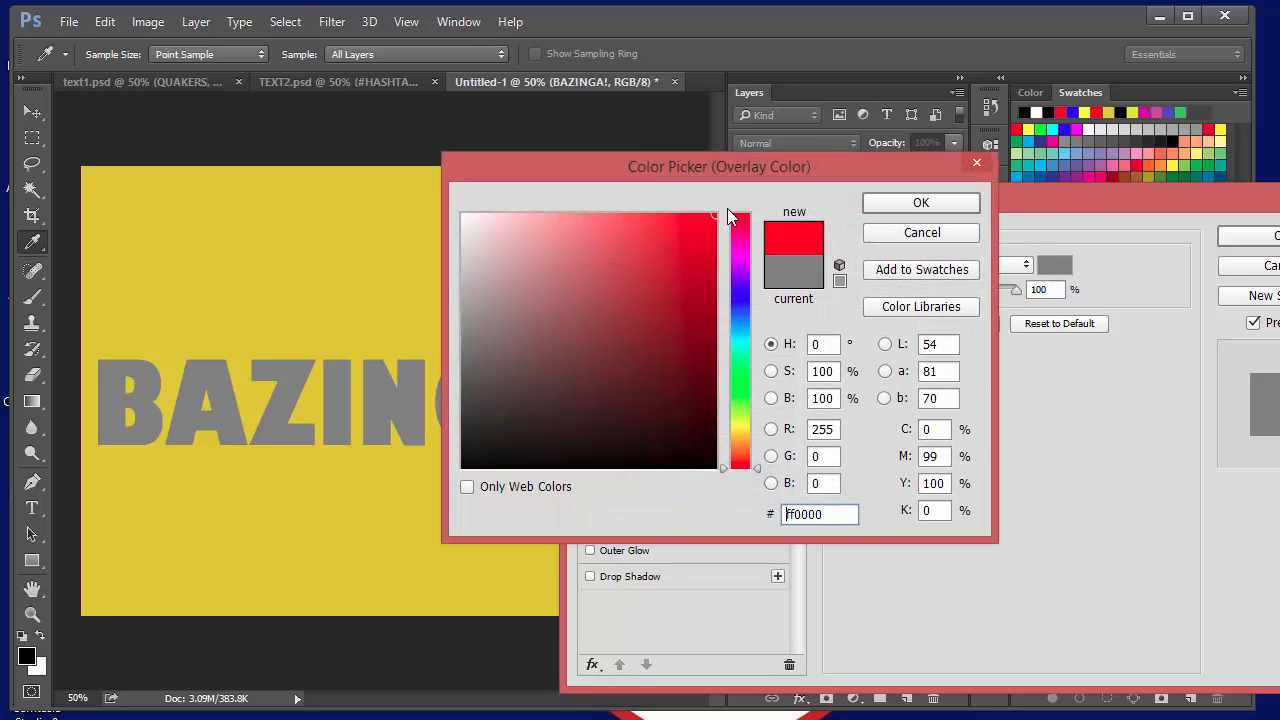
pyautogui.click(925, 204)
pyautogui.moveTo(1015, 290)
pyautogui.mouseDown()
pyautogui.moveTo(976, 290)
pyautogui.moveTo(1017, 289)
pyautogui.mouseUp()
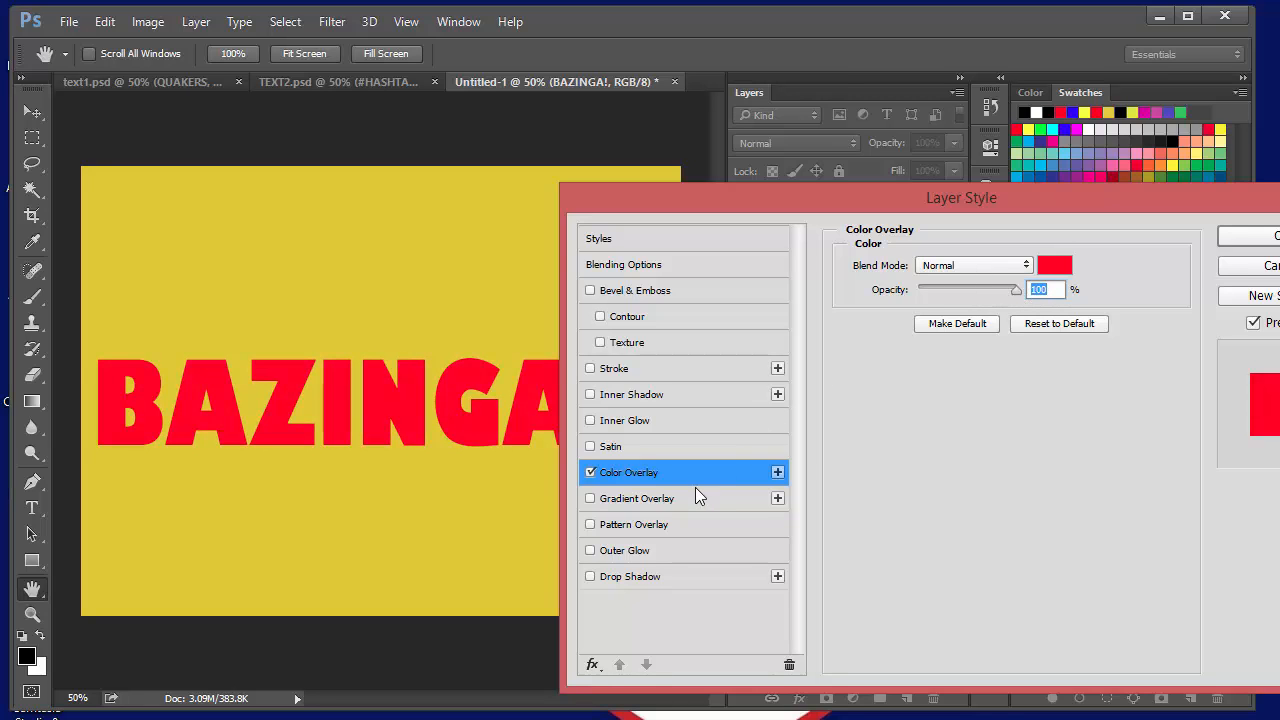
# Step: Add a black (000000) Stroke to the BAZINGA! text with a size of 10 px and Center position
pyautogui.click(640, 370)
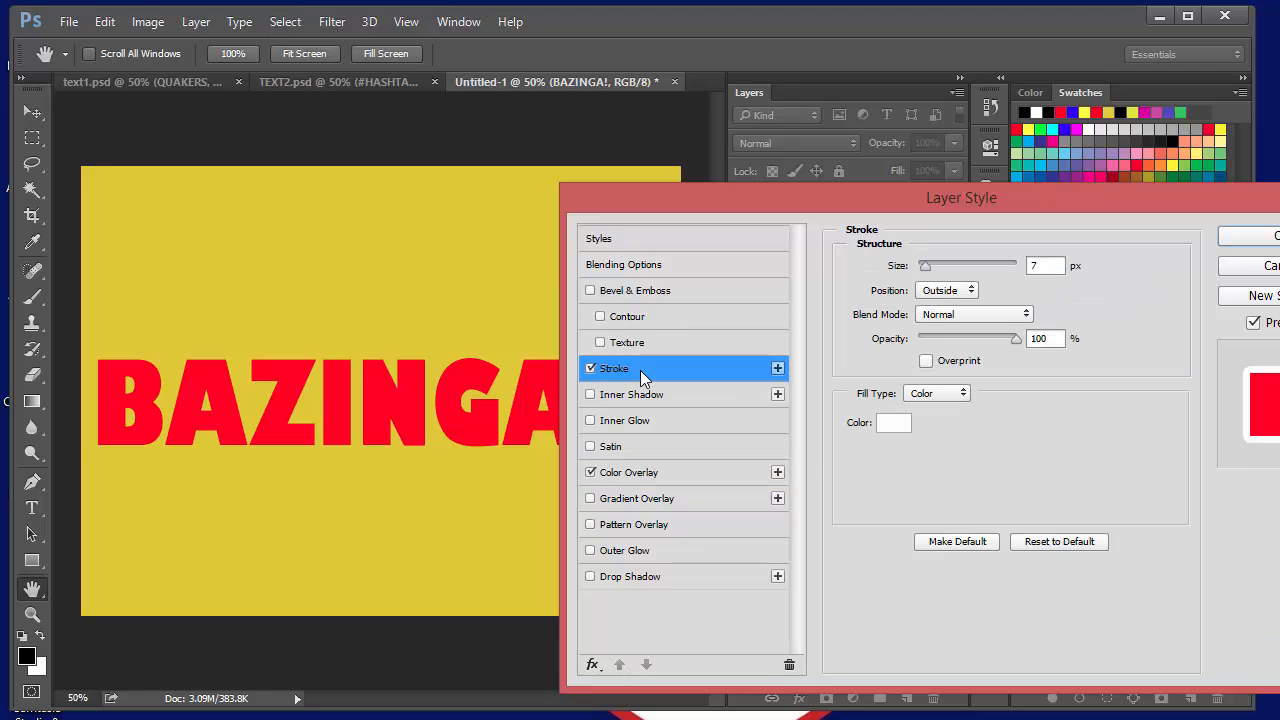
pyautogui.click(892, 425)
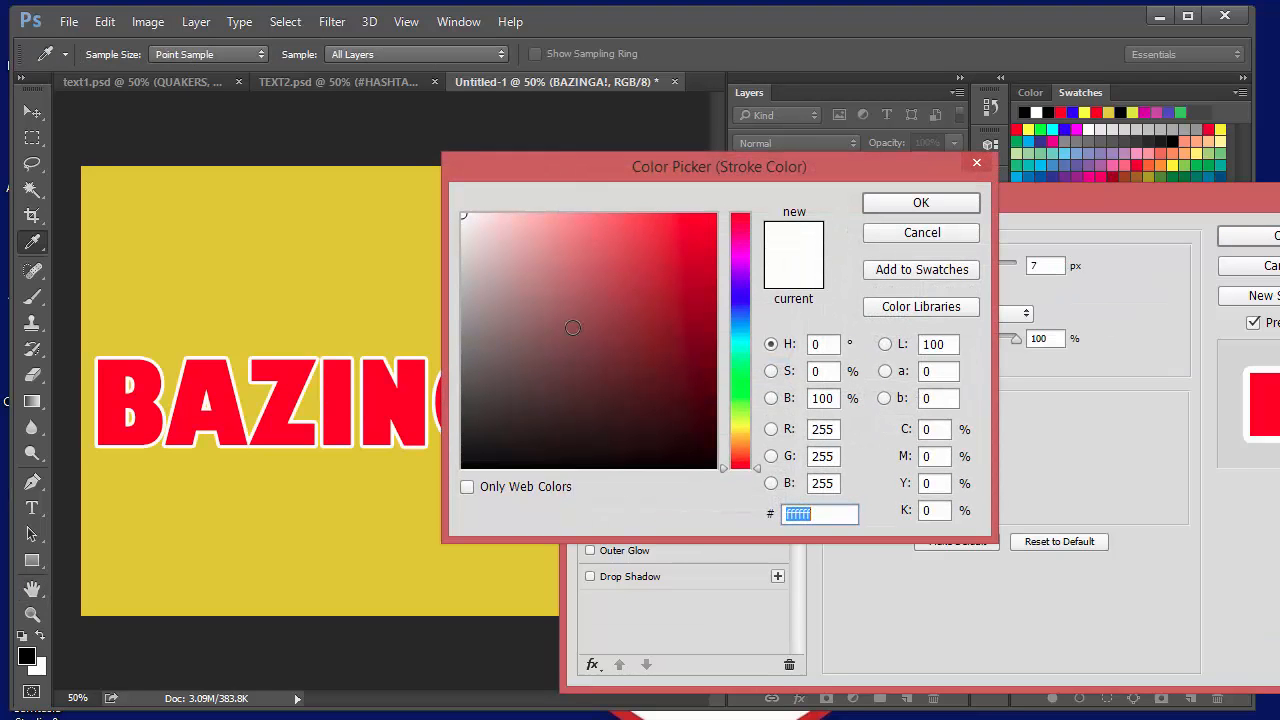
pyautogui.moveTo(514, 412)
pyautogui.mouseDown()
pyautogui.moveTo(441, 474)
pyautogui.moveTo(431, 500)
pyautogui.mouseUp()
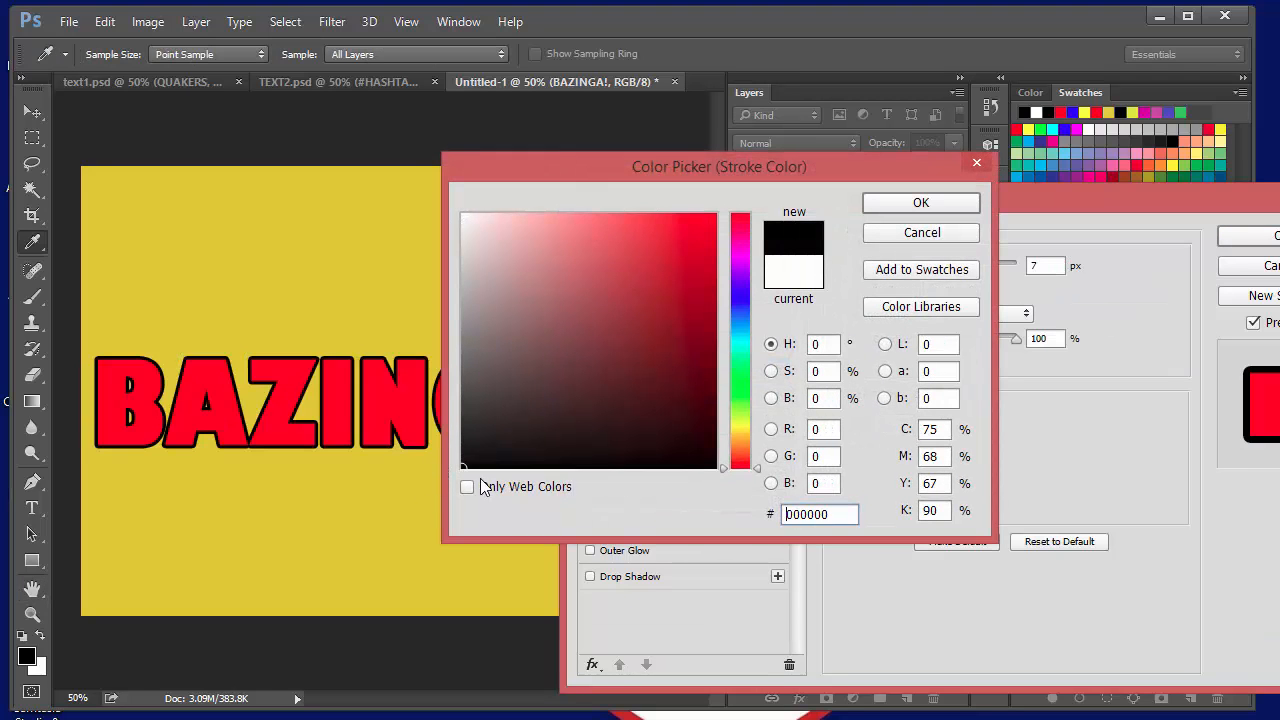
pyautogui.click(915, 201)
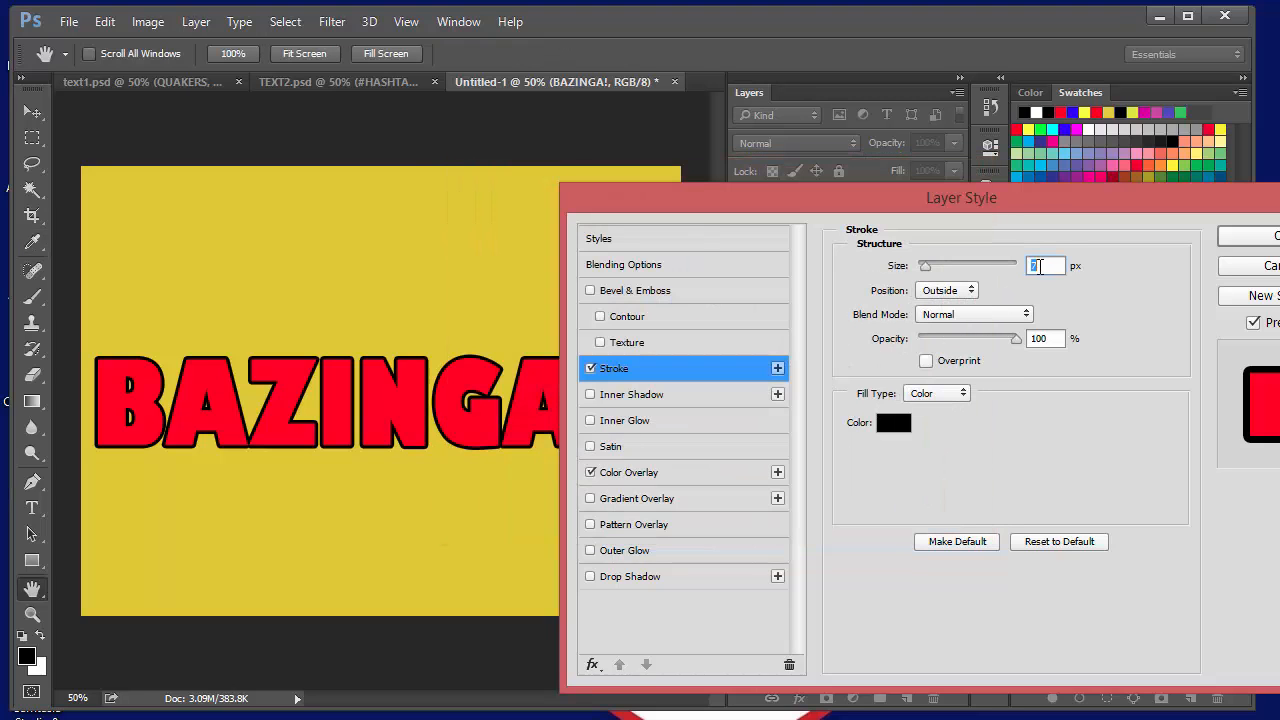
pyautogui.write('10')
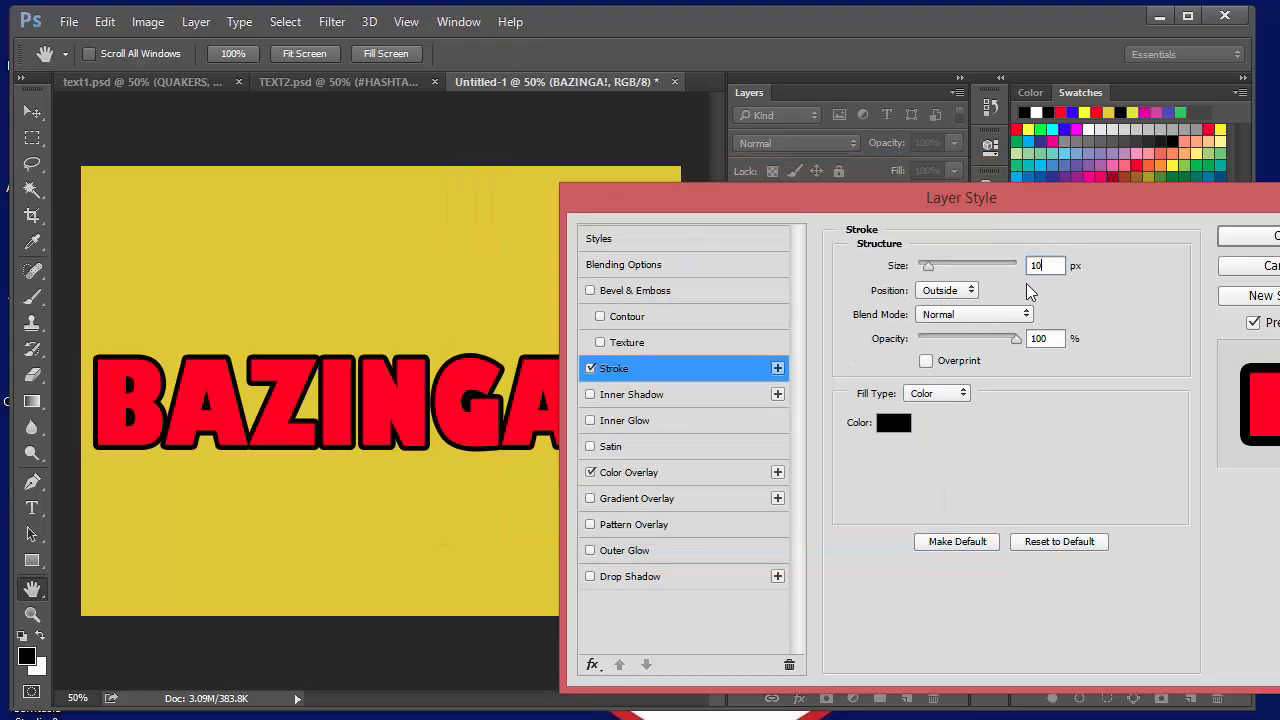
pyautogui.click(950, 292)
pyautogui.click(945, 331)
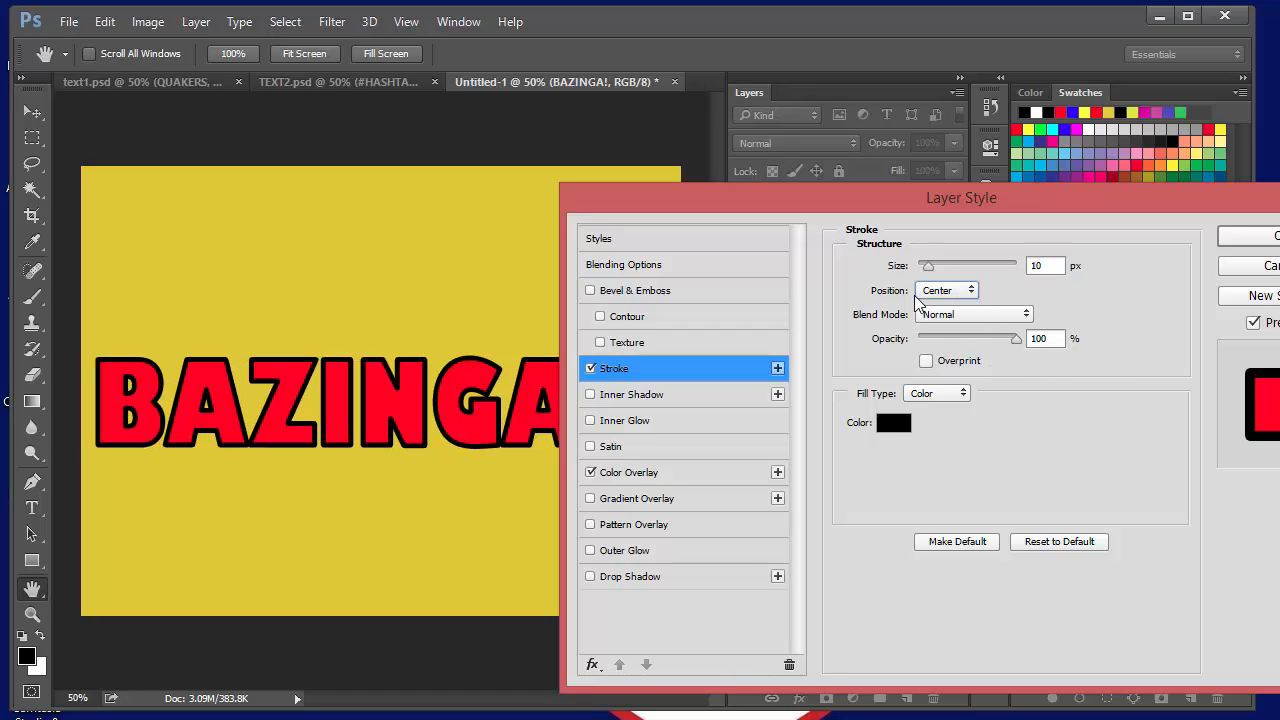
# Step: Add a Drop Shadow to the BAZINGA! text with a 132° angle and 22 px distance, and apply the layer styles
pyautogui.moveTo(902, 203); pyautogui.dragTo(955, 218)
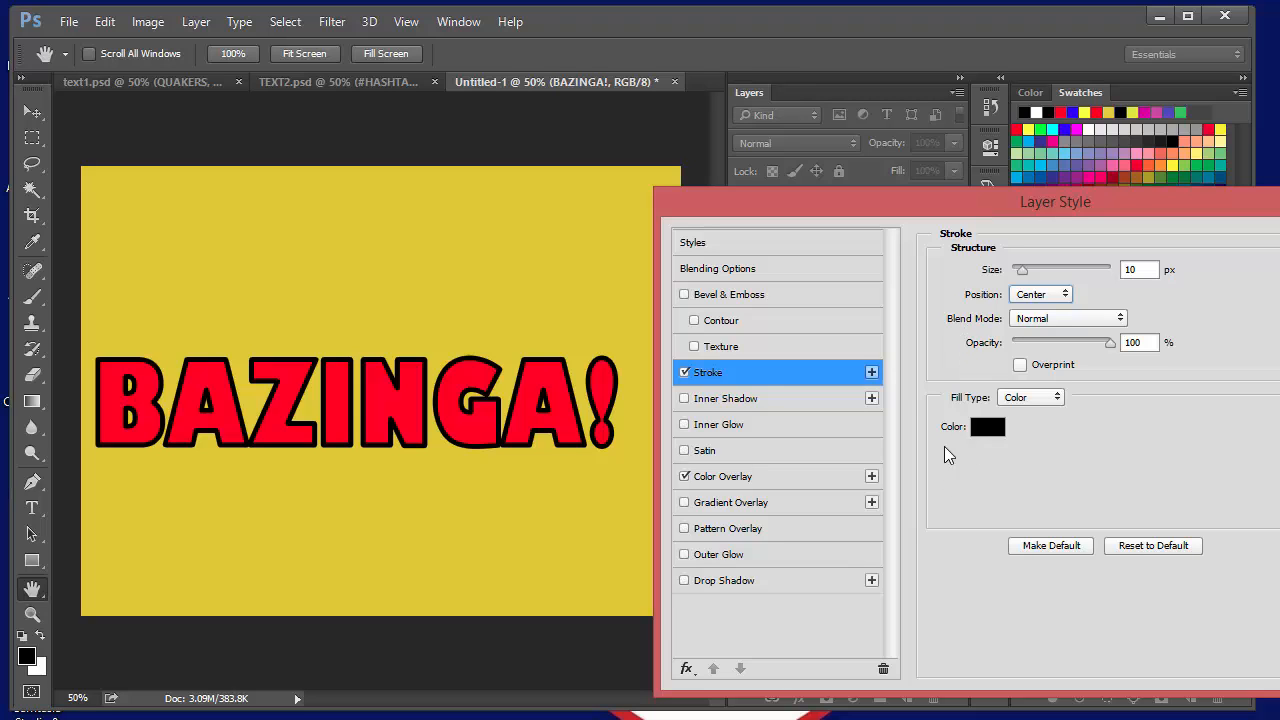
pyautogui.click(781, 584)
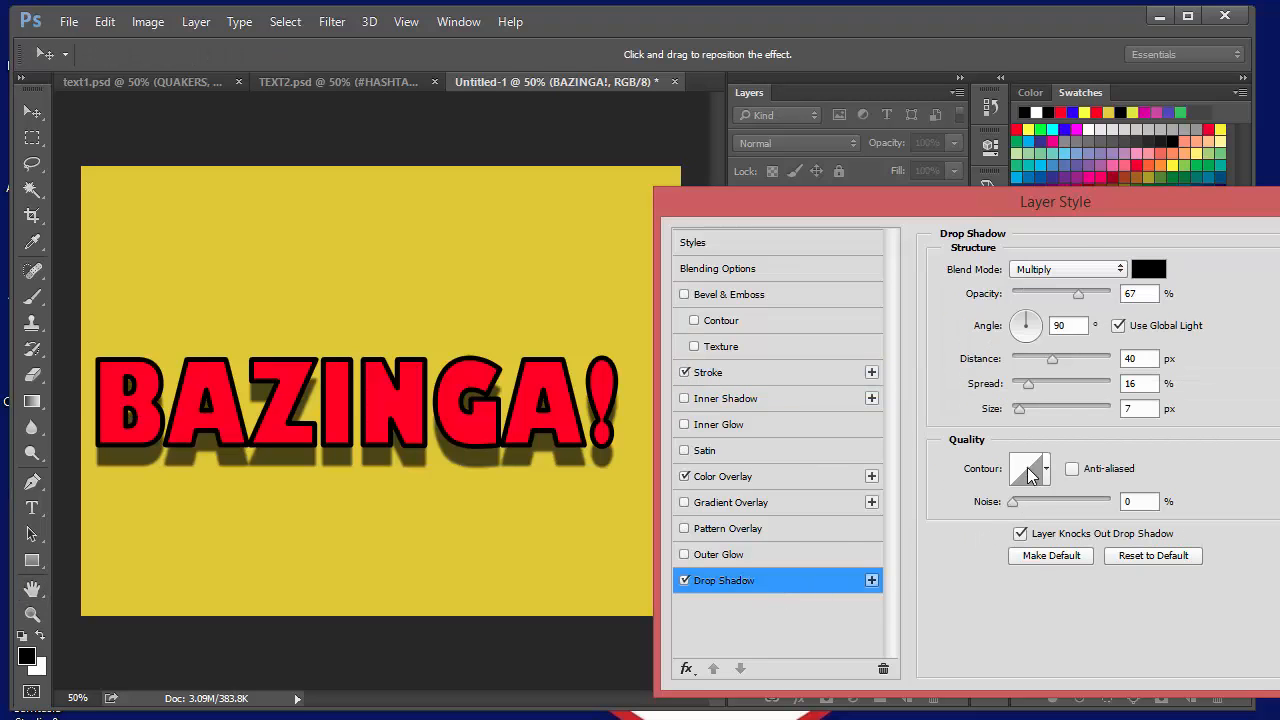
pyautogui.moveTo(1025, 318); pyautogui.dragTo(1034, 360)
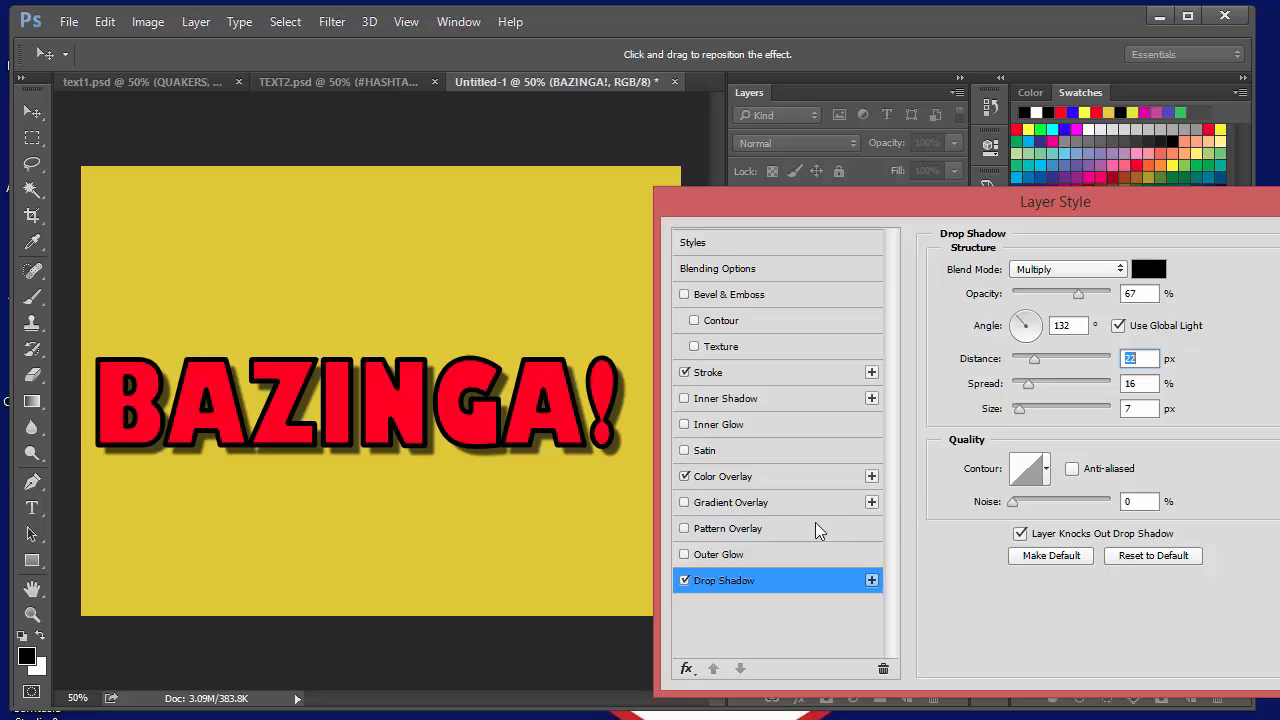
pyautogui.moveTo(958, 200); pyautogui.dragTo(876, 166)
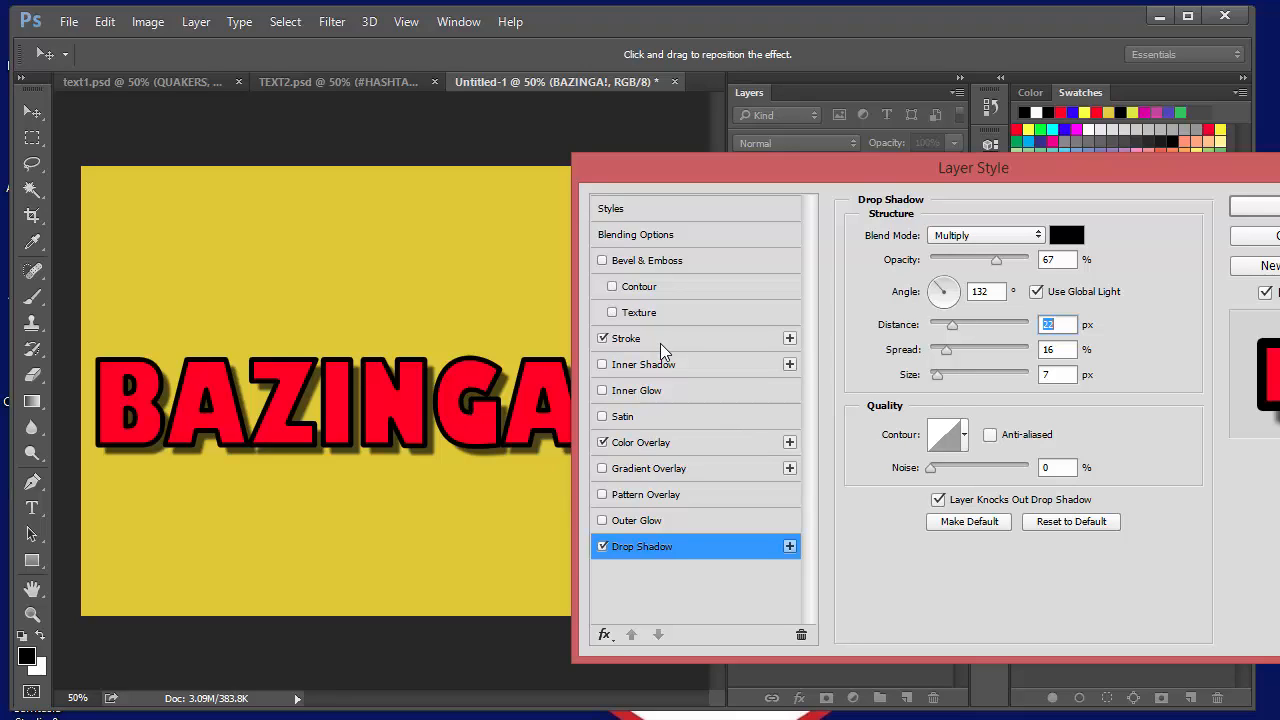
pyautogui.click(1252, 208)
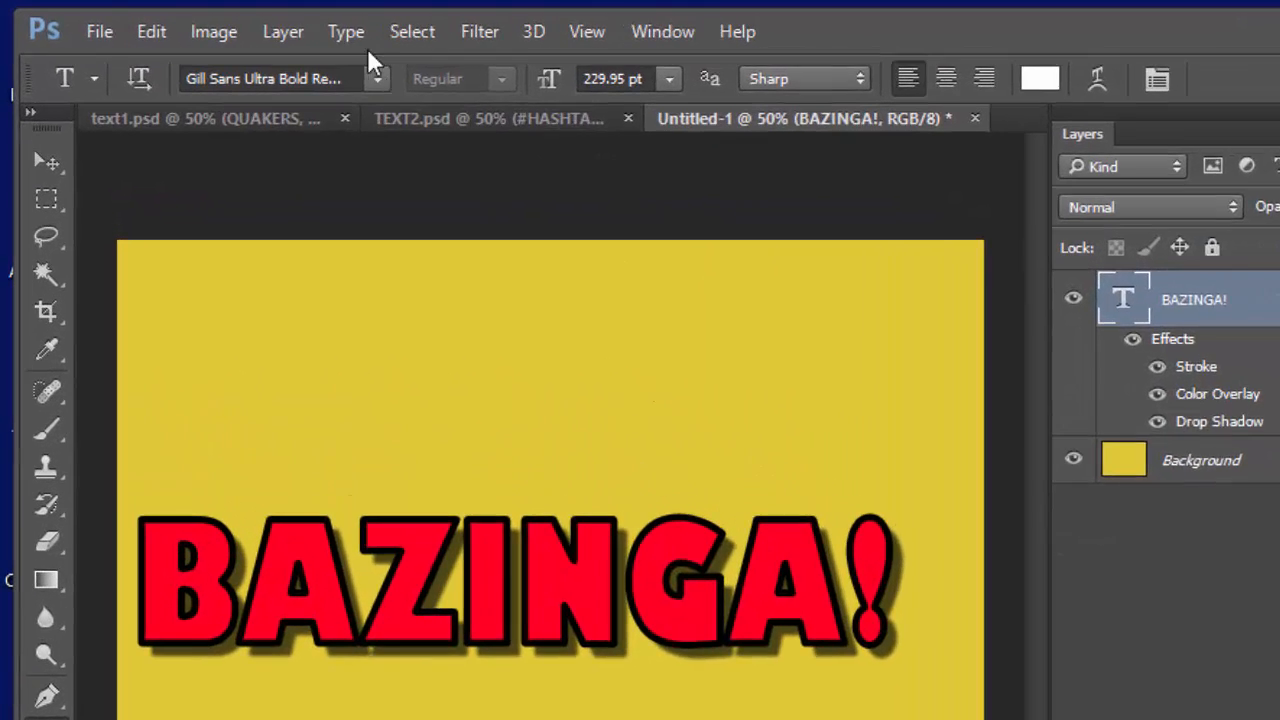
# Step: Warp the BAZINGA! text with the Arc style, using a +31% bend and -5% horizontal distortion
pyautogui.click(244, 22)
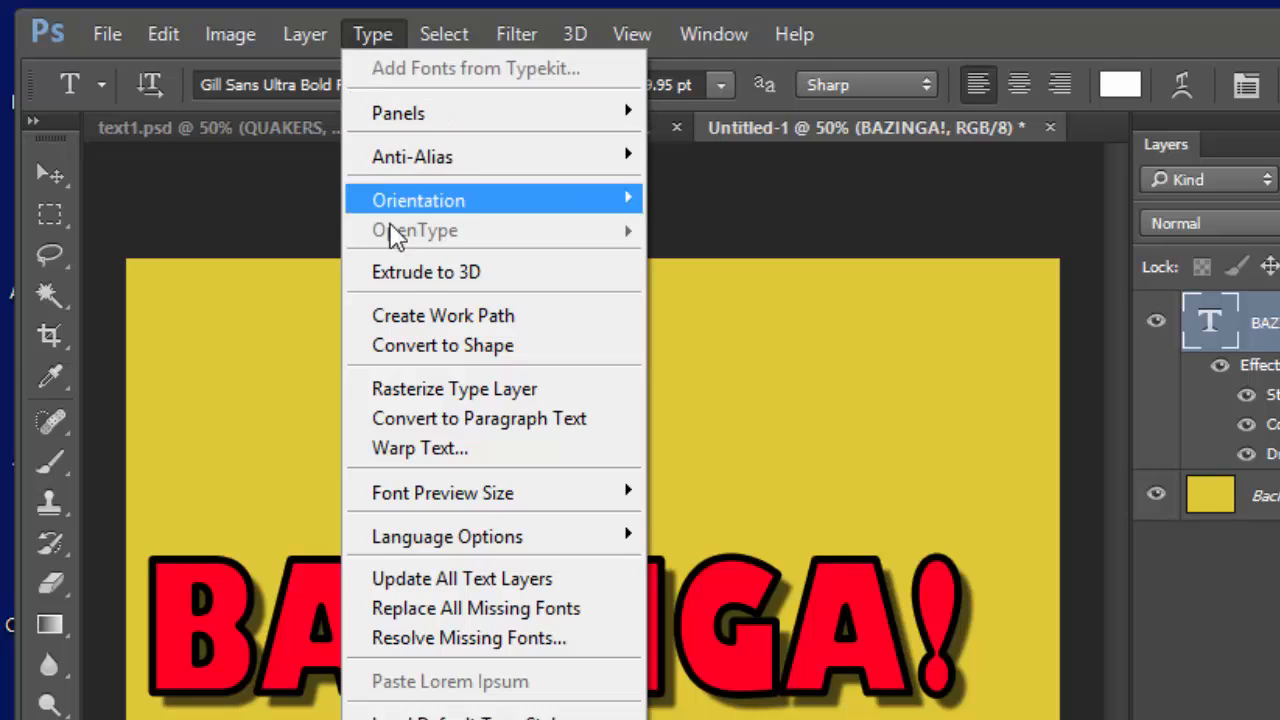
pyautogui.click(402, 452)
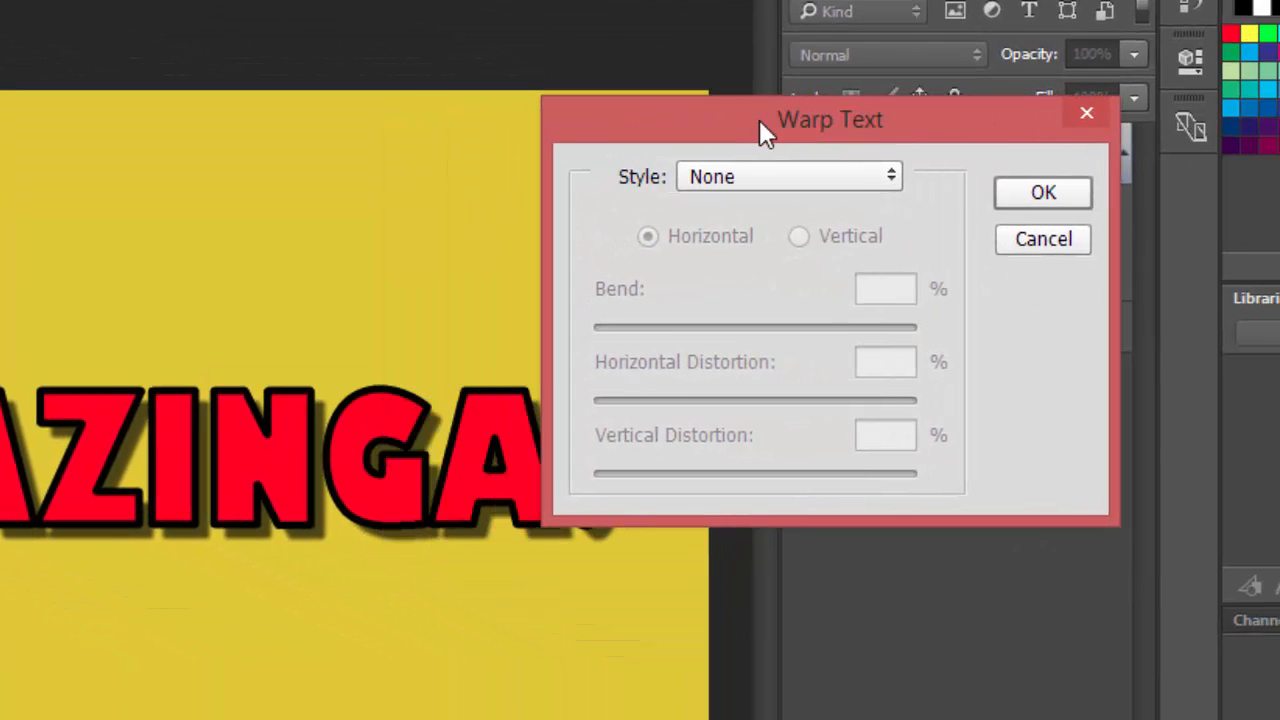
pyautogui.click(725, 178)
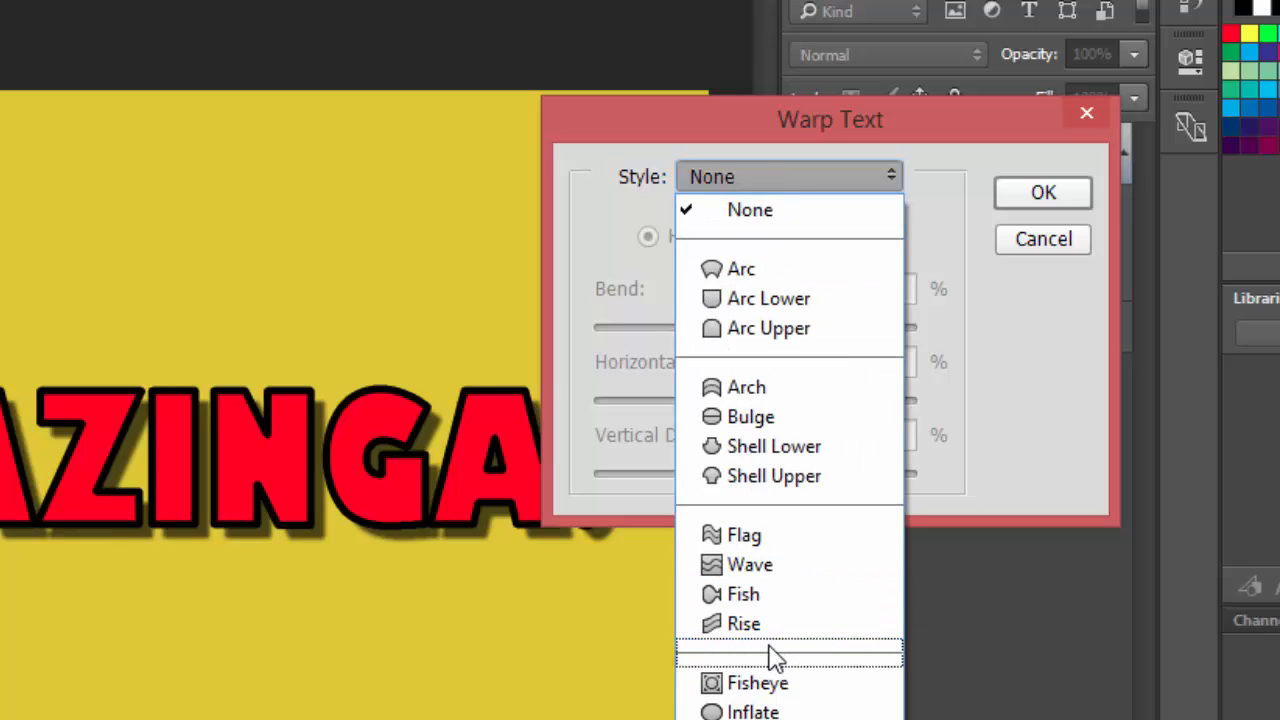
pyautogui.click(742, 269)
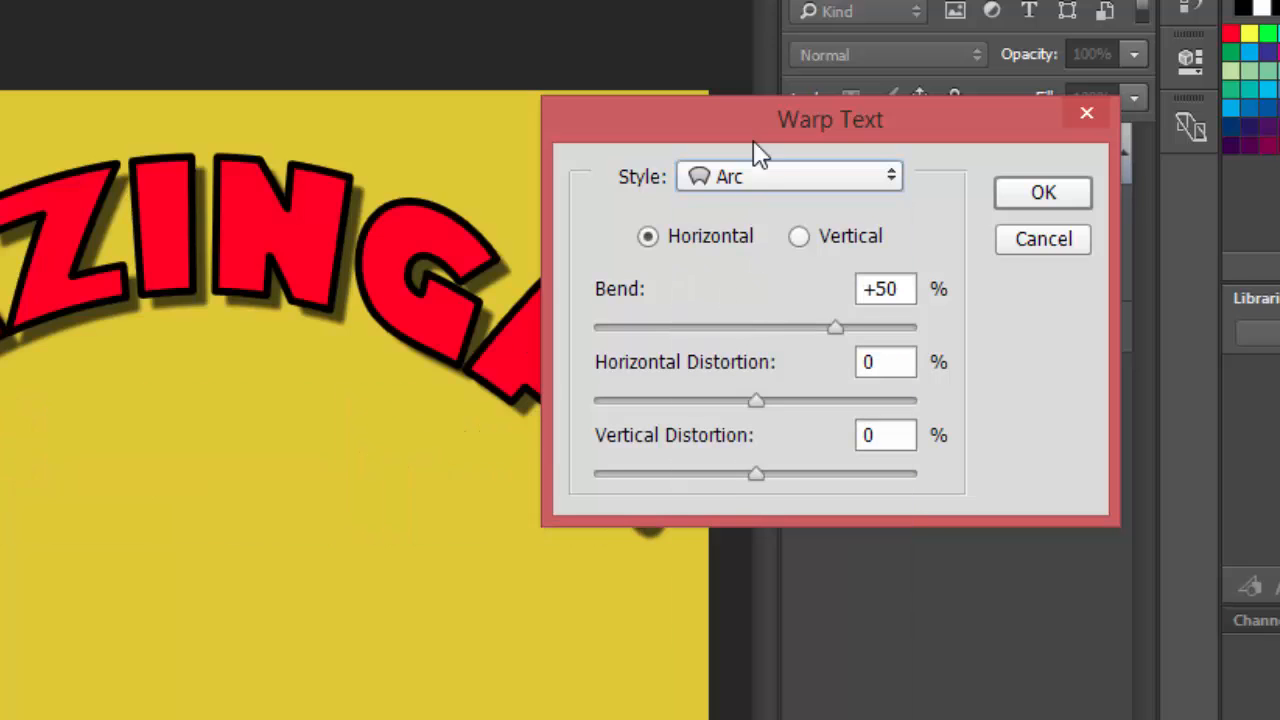
pyautogui.moveTo(766, 114); pyautogui.dragTo(1001, 195)
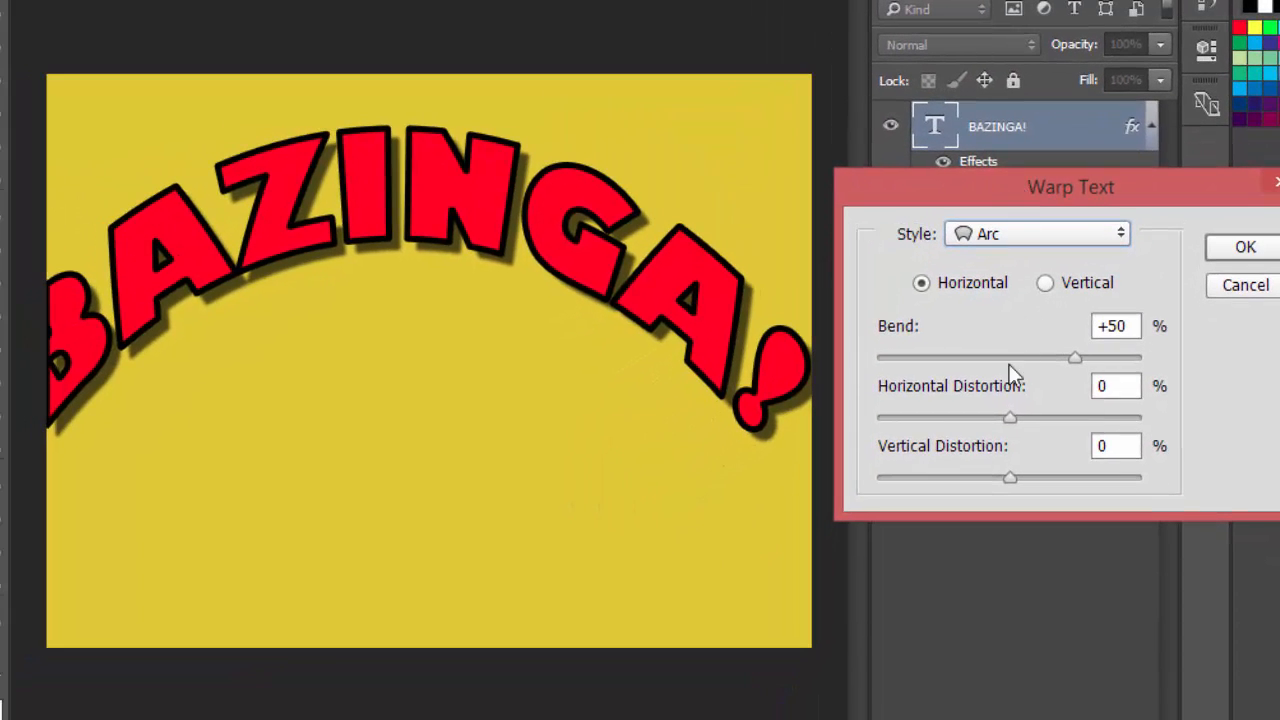
pyautogui.moveTo(1076, 360)
pyautogui.mouseDown()
pyautogui.moveTo(1025, 360)
pyautogui.moveTo(1051, 356)
pyautogui.mouseUp()
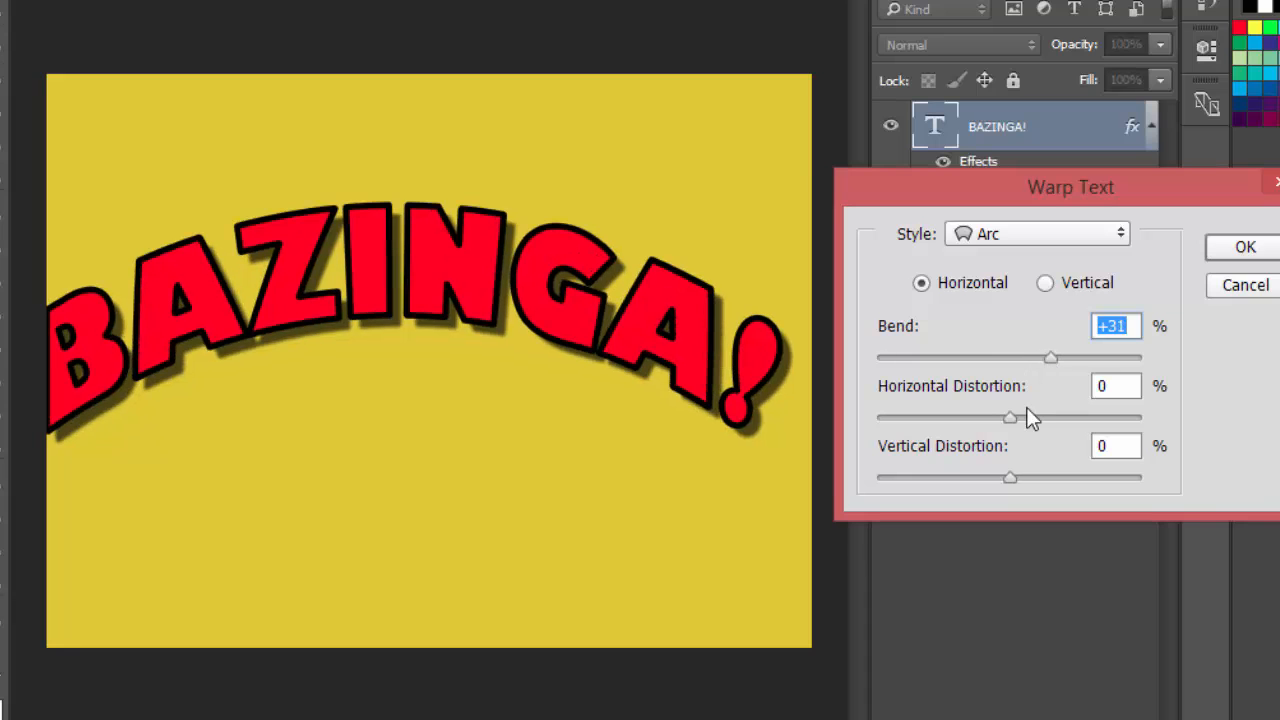
pyautogui.moveTo(1010, 418)
pyautogui.mouseDown()
pyautogui.moveTo(972, 420)
pyautogui.moveTo(1002, 418)
pyautogui.mouseUp()
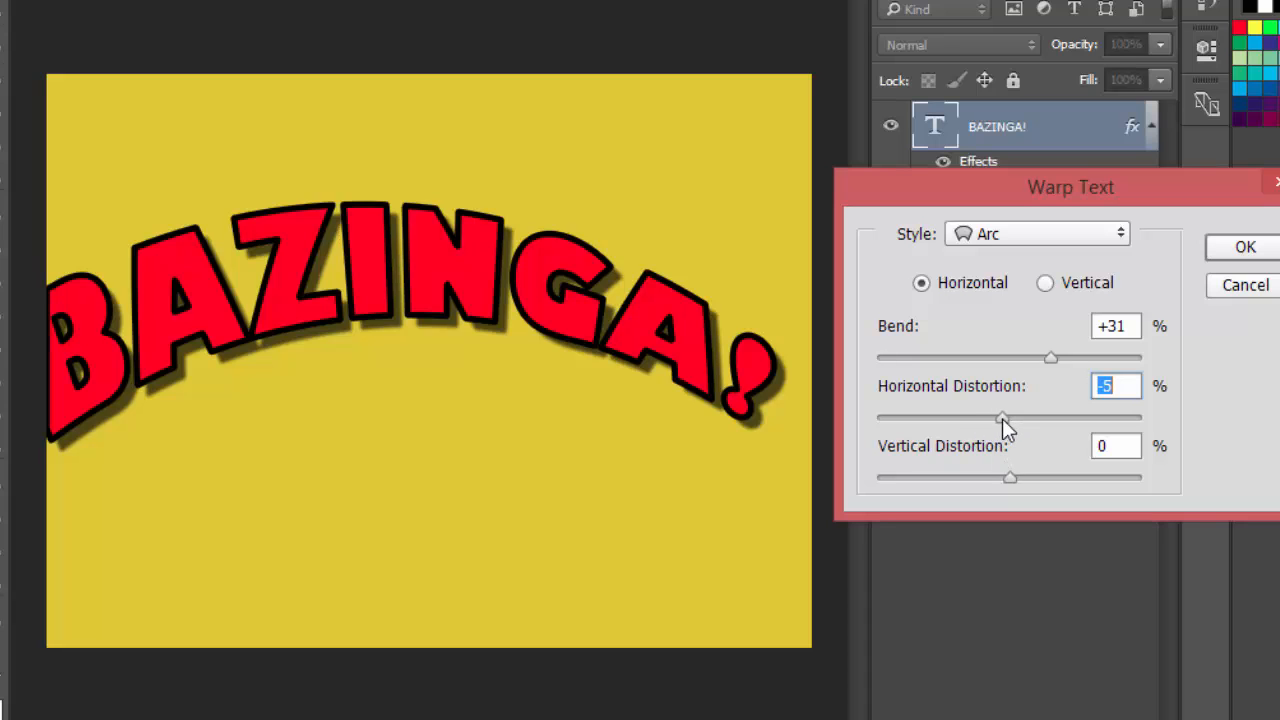
# Step: Try the Flag and Fish warp styles on the BAZINGA! text, reducing the Fish bend to +18%
pyautogui.click(1050, 236)
pyautogui.click(1023, 529)
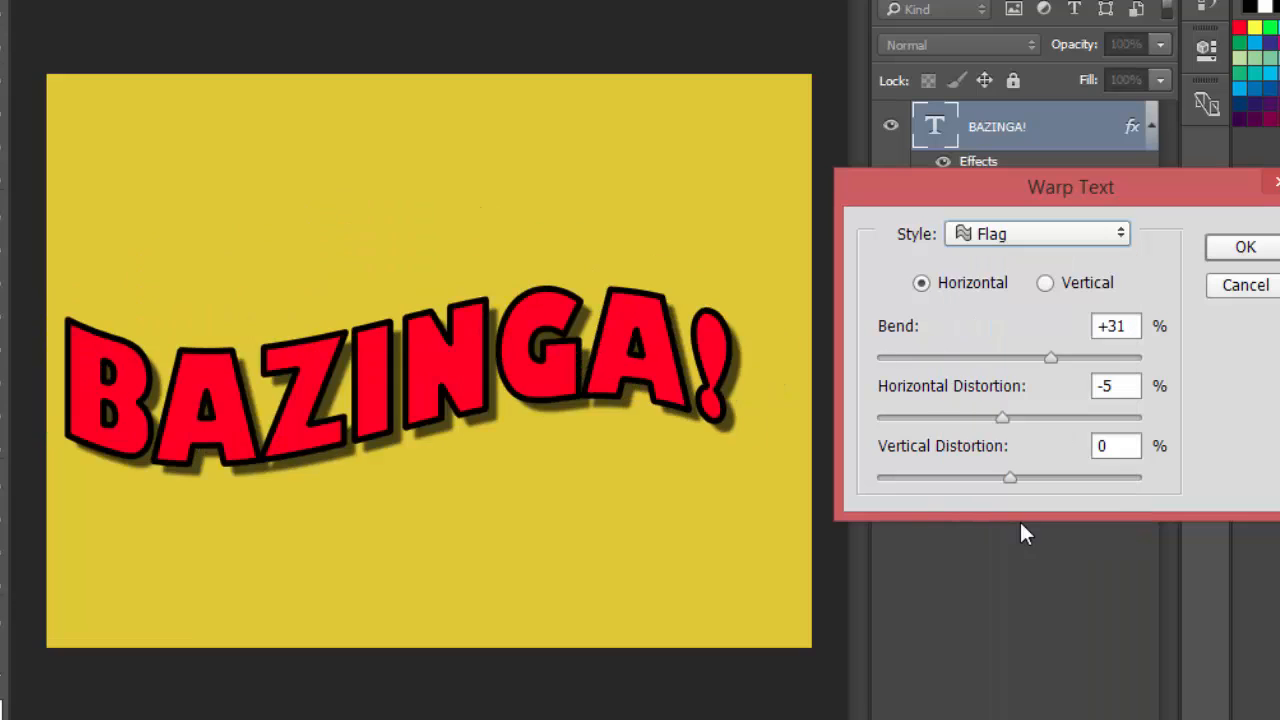
pyautogui.click(1038, 233)
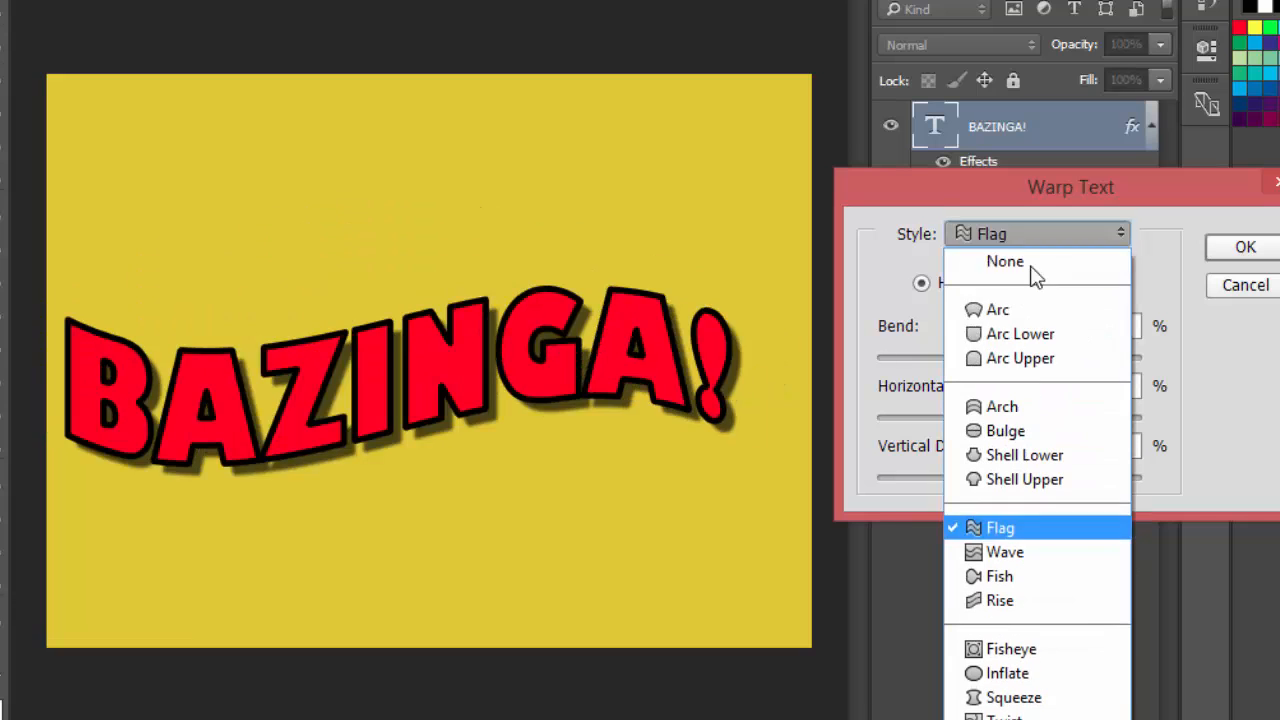
pyautogui.click(1027, 572)
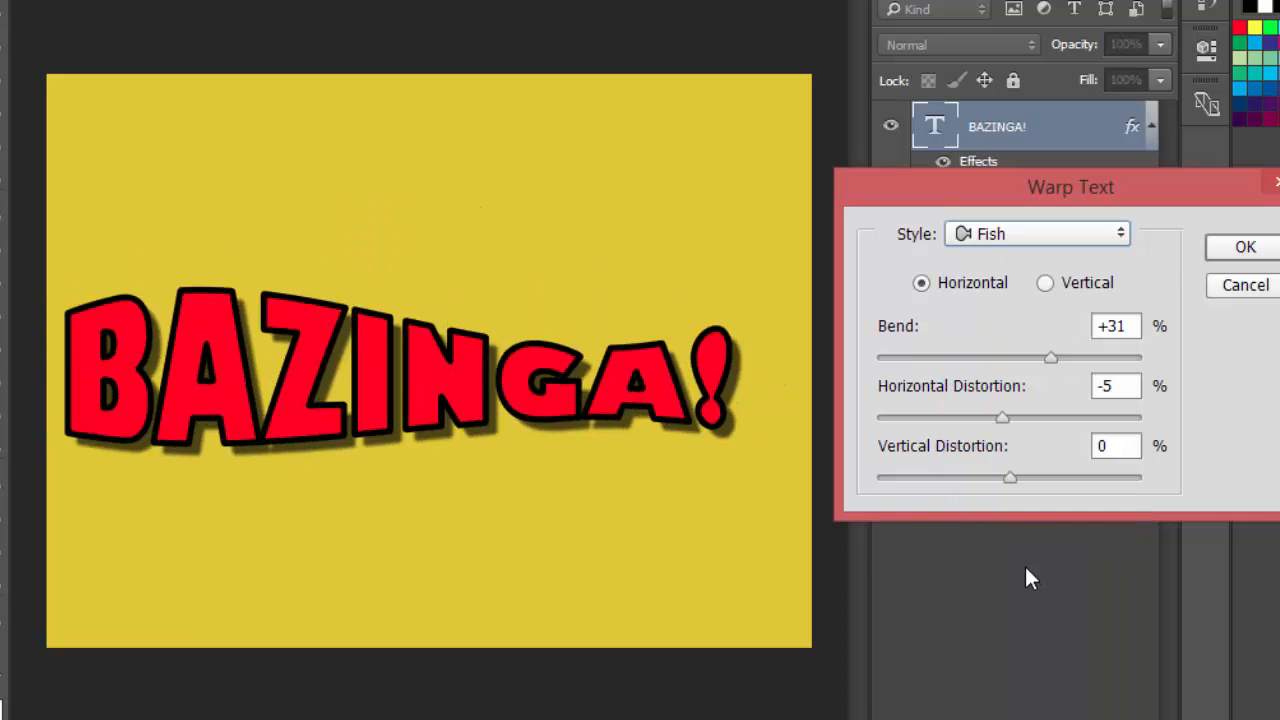
pyautogui.moveTo(1045, 355)
pyautogui.mouseDown()
pyautogui.moveTo(1066, 357)
pyautogui.moveTo(1033, 355)
pyautogui.mouseUp()
# Step: Apply the Rise warp with a +46% bend to the BAZINGA! text and move it up to the middle of the canvas
pyautogui.click(1016, 226)
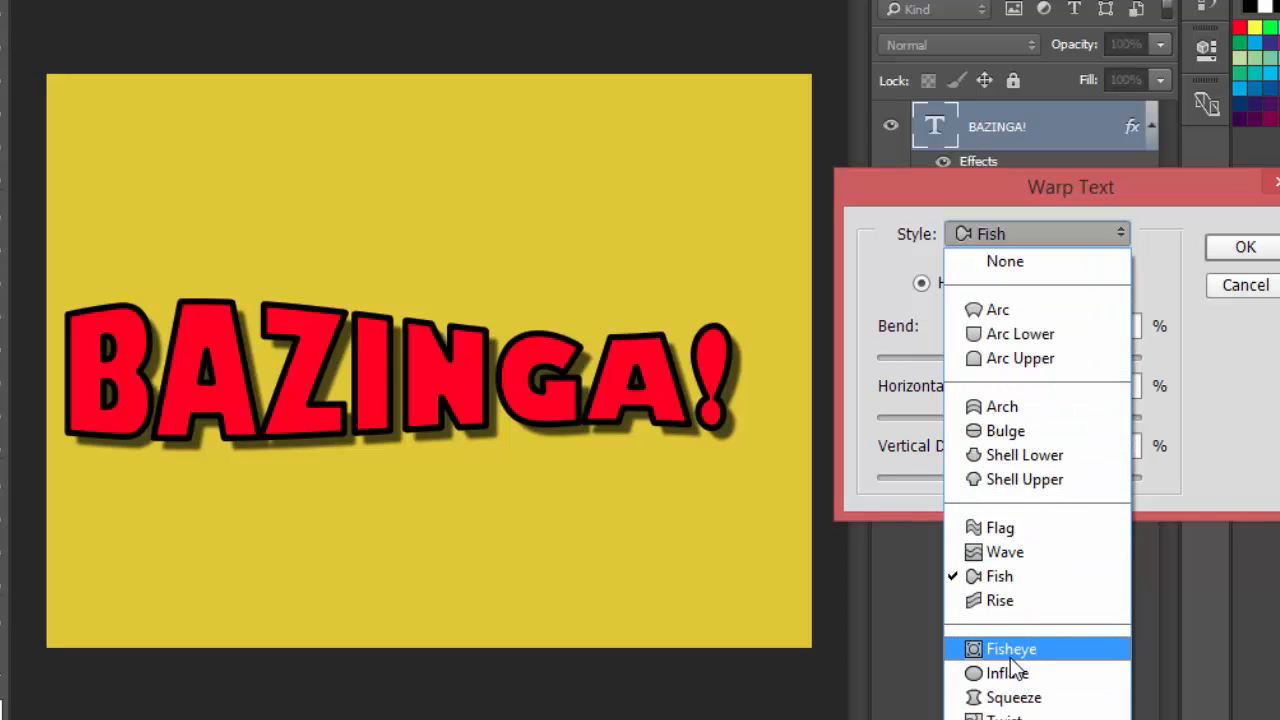
pyautogui.click(1018, 600)
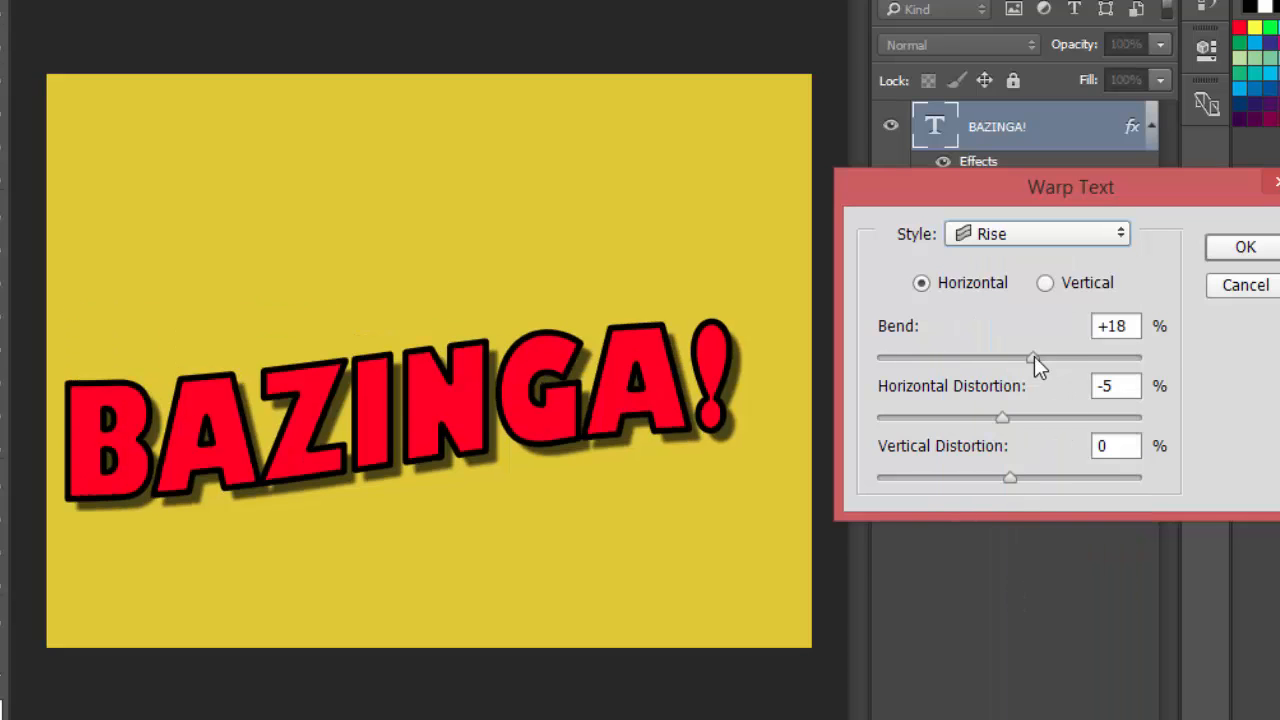
pyautogui.moveTo(1034, 359); pyautogui.dragTo(1070, 359)
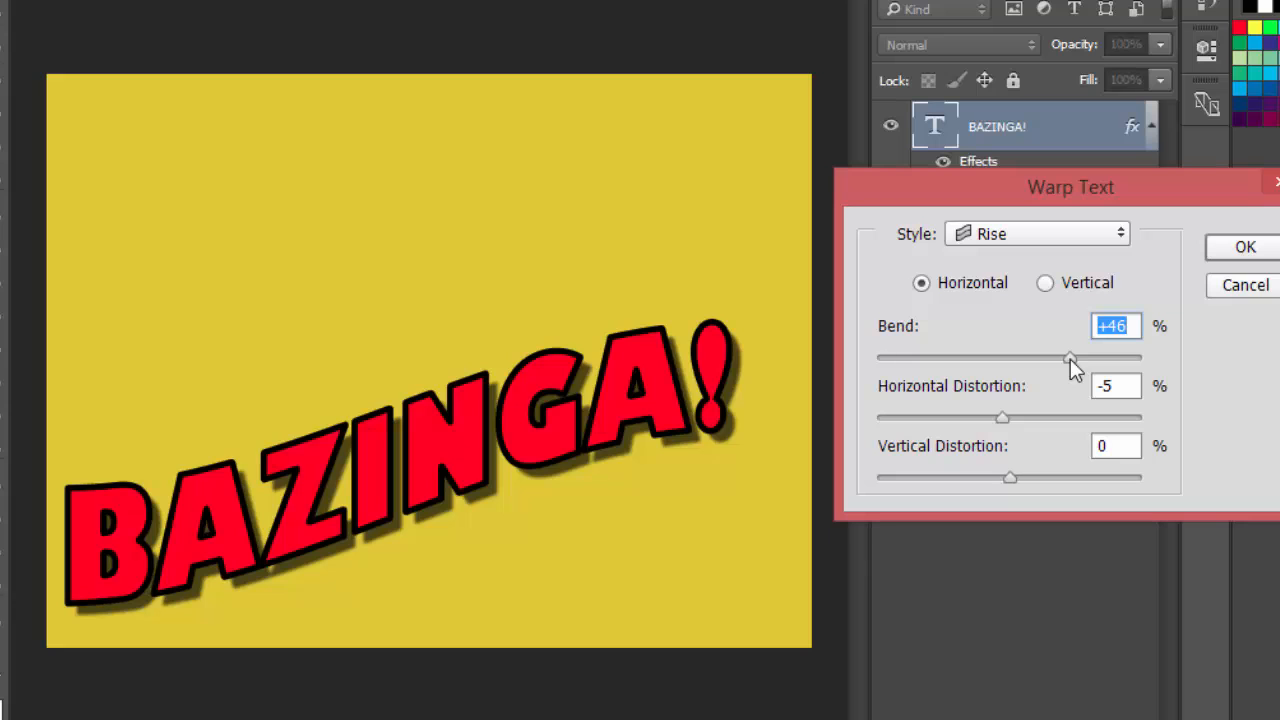
pyautogui.moveTo(1061, 188); pyautogui.dragTo(1019, 206)
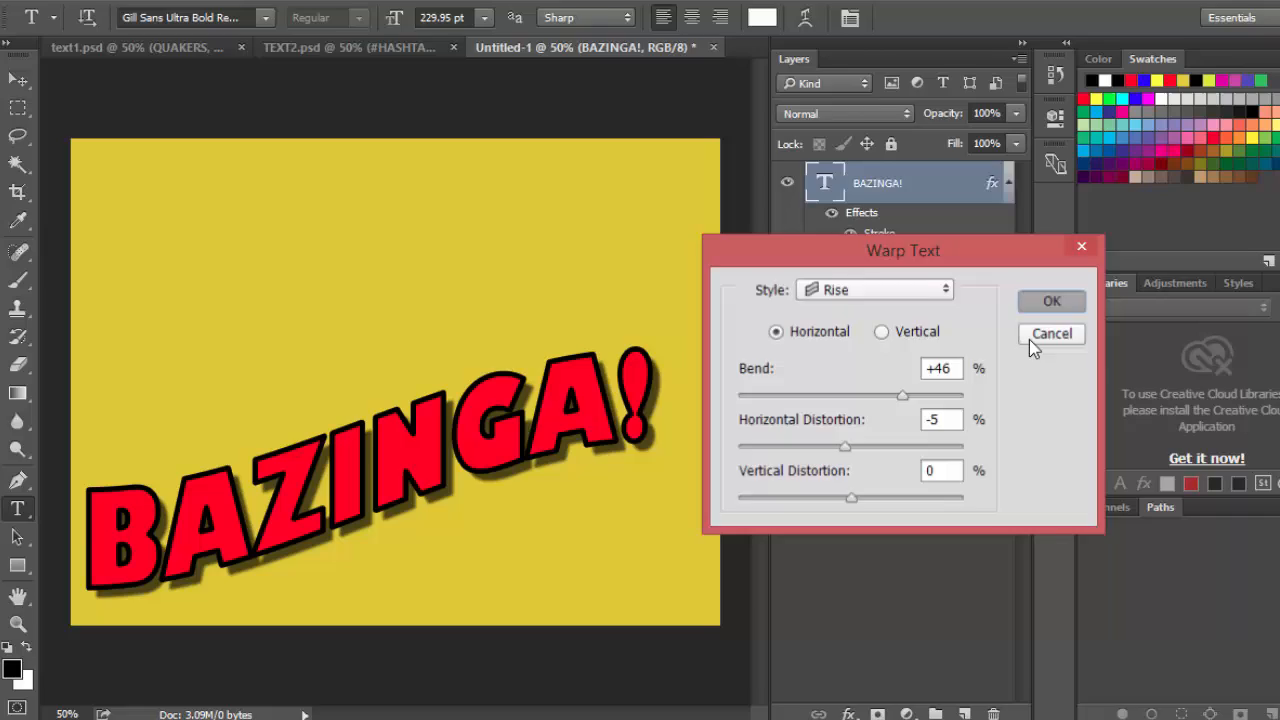
pyautogui.press('Return')
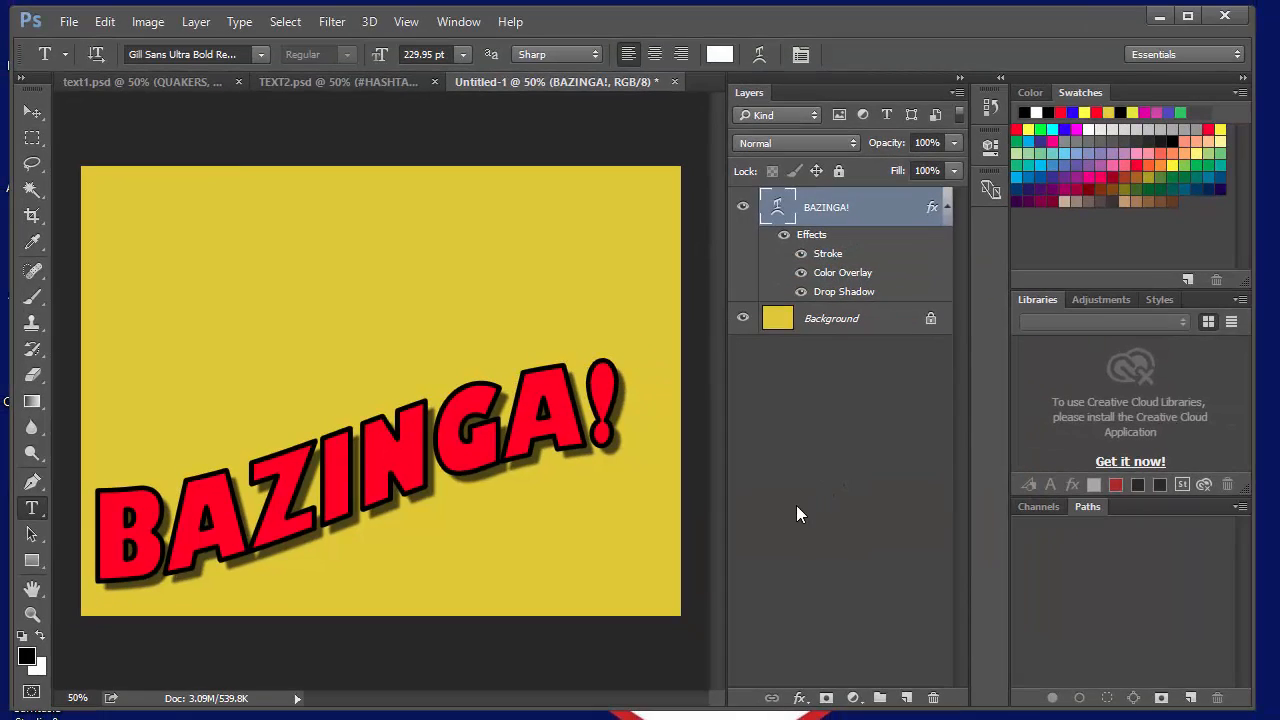
pyautogui.click(33, 117)
pyautogui.moveTo(345, 455); pyautogui.dragTo(363, 365)
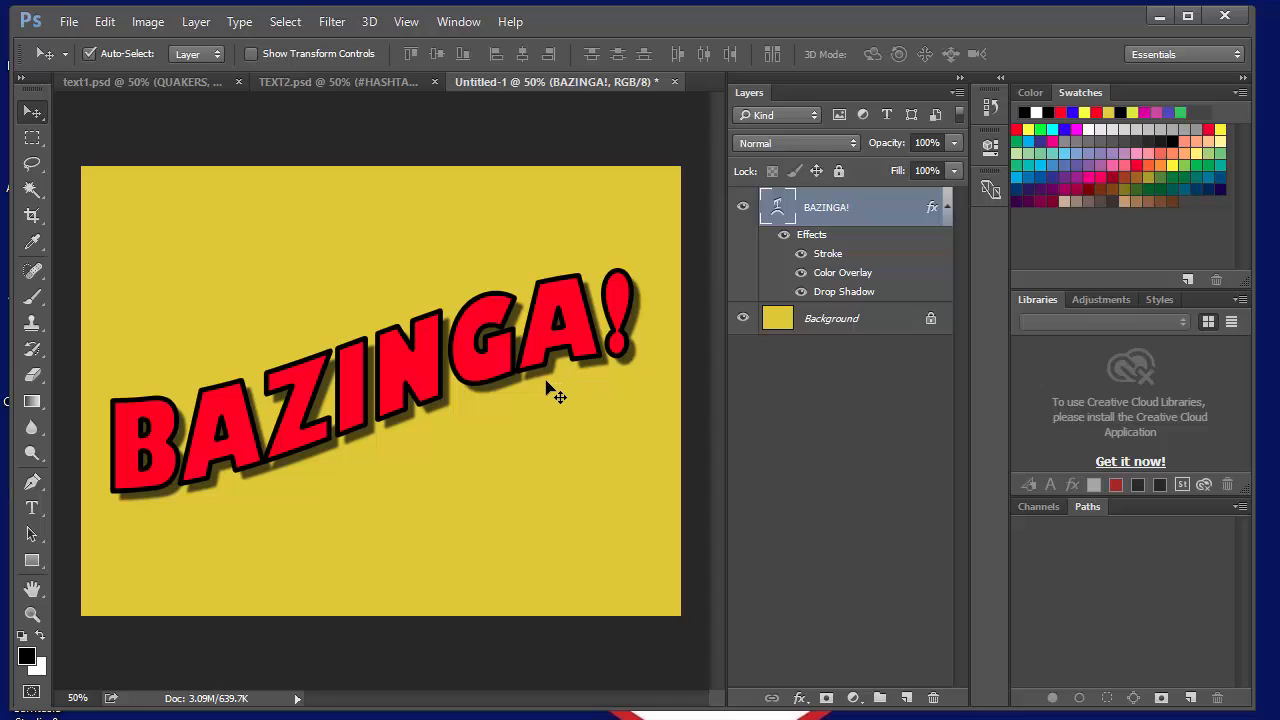
# Step: Save the BAZINGA! document as TEXT3 in Photoshop format, replacing the existing file
pyautogui.click(68, 21)
pyautogui.click(96, 243)
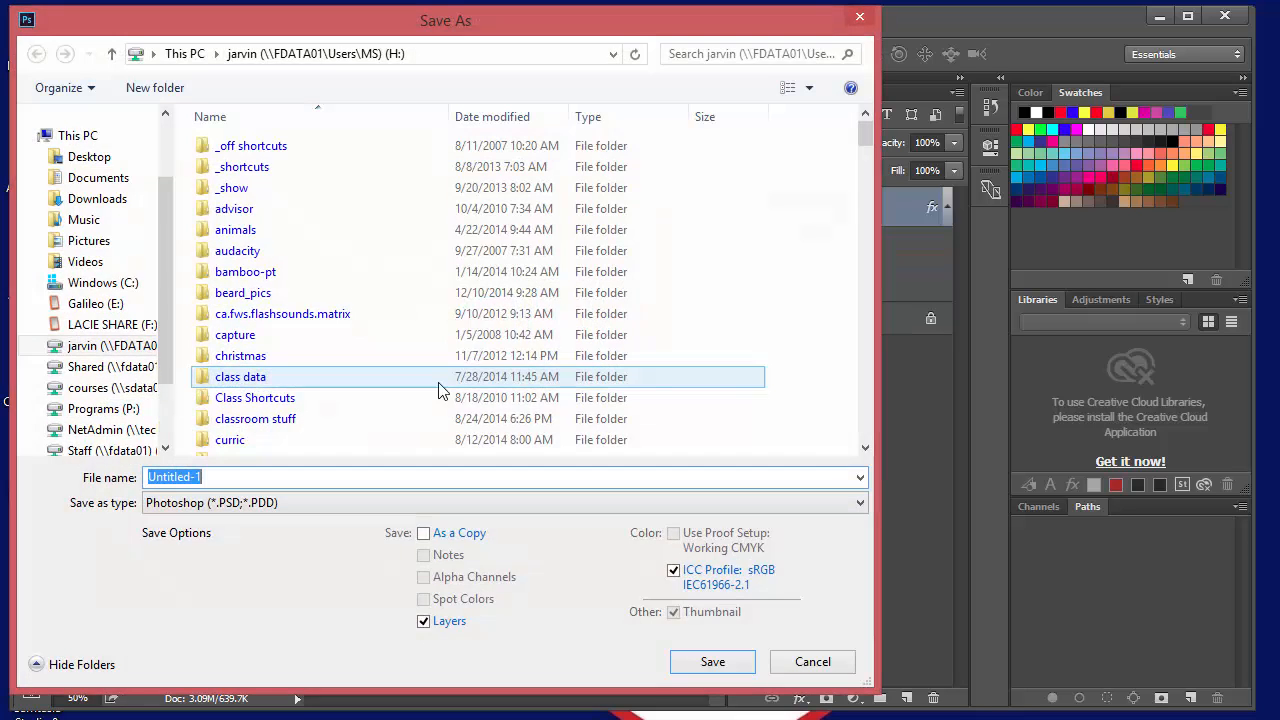
pyautogui.write('TEX')
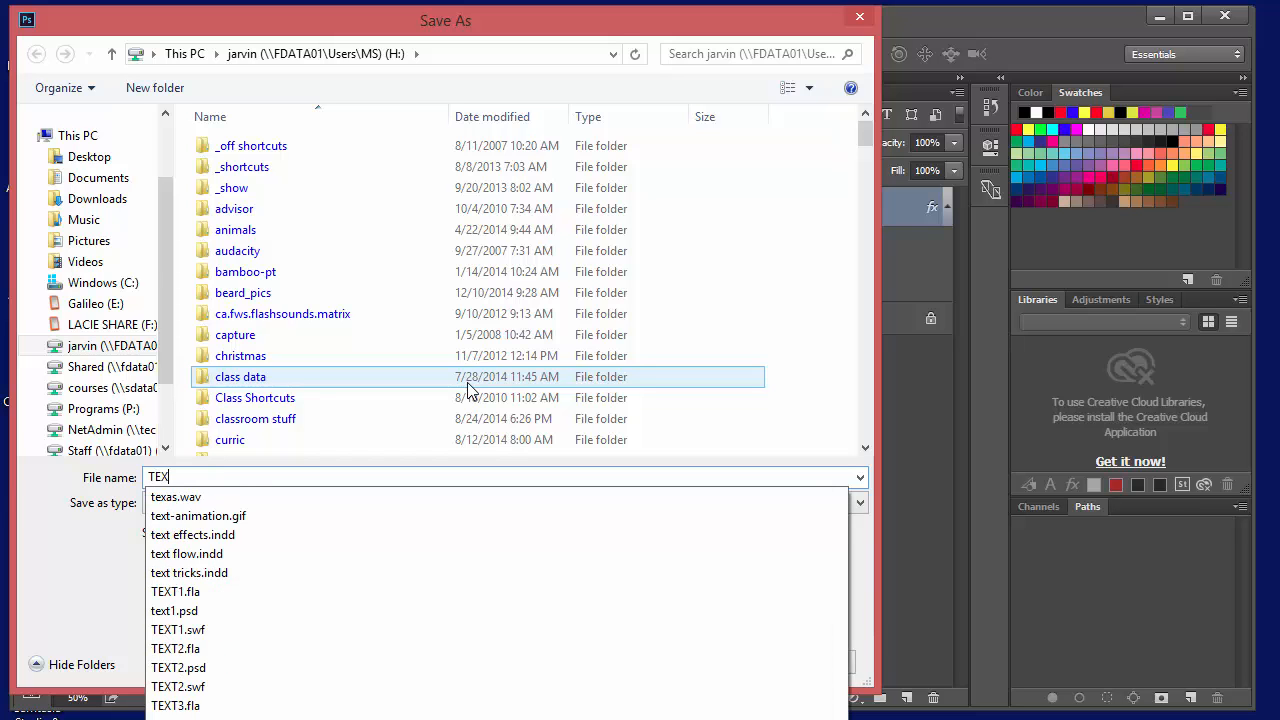
pyautogui.write('T3')
pyautogui.press('Return')
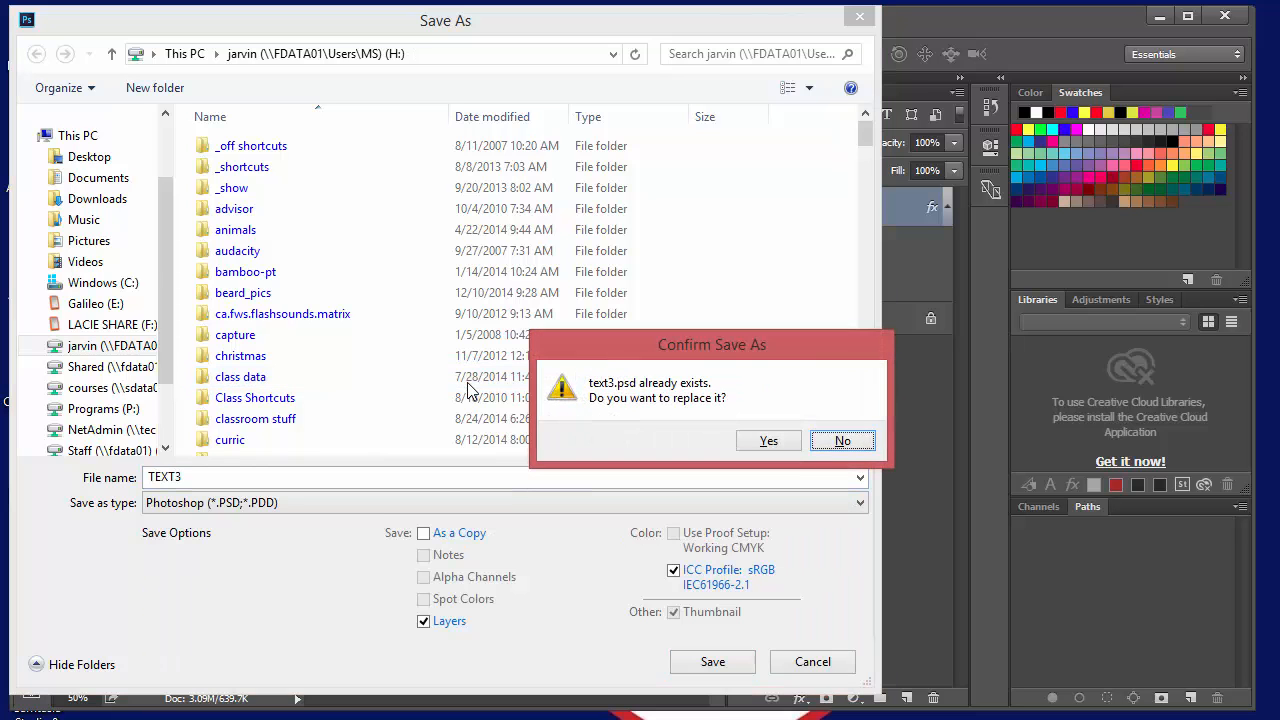
pyautogui.press('y')
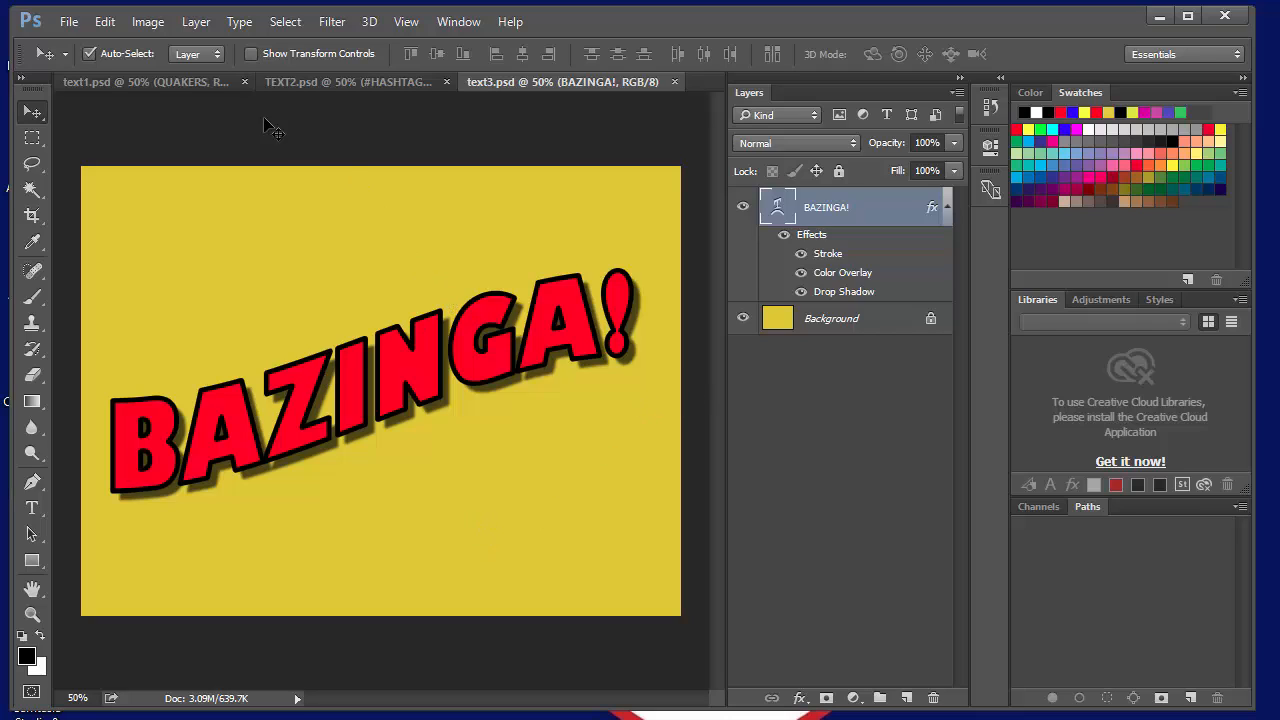
# Step: Review the finished QUAKERS, #HASHTAG and BAZINGA! documents and their layer effects
pyautogui.click(175, 84)
pyautogui.click(357, 84)
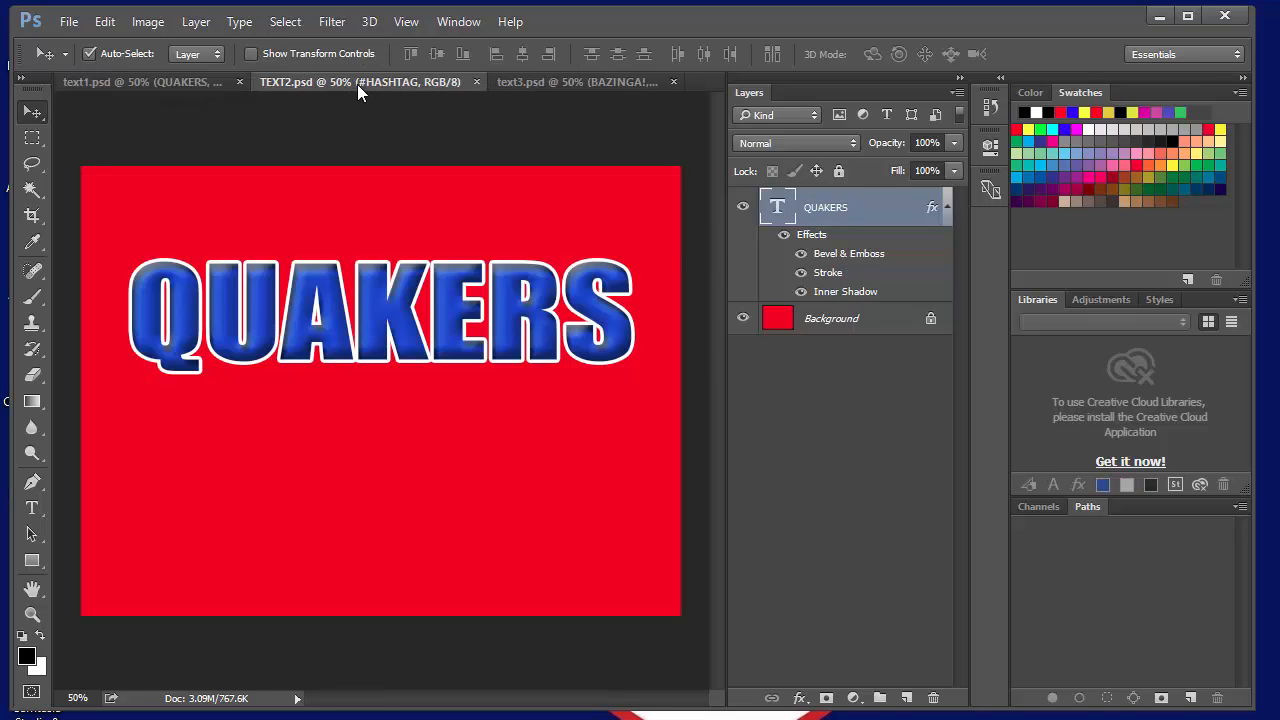
pyautogui.click(561, 81)
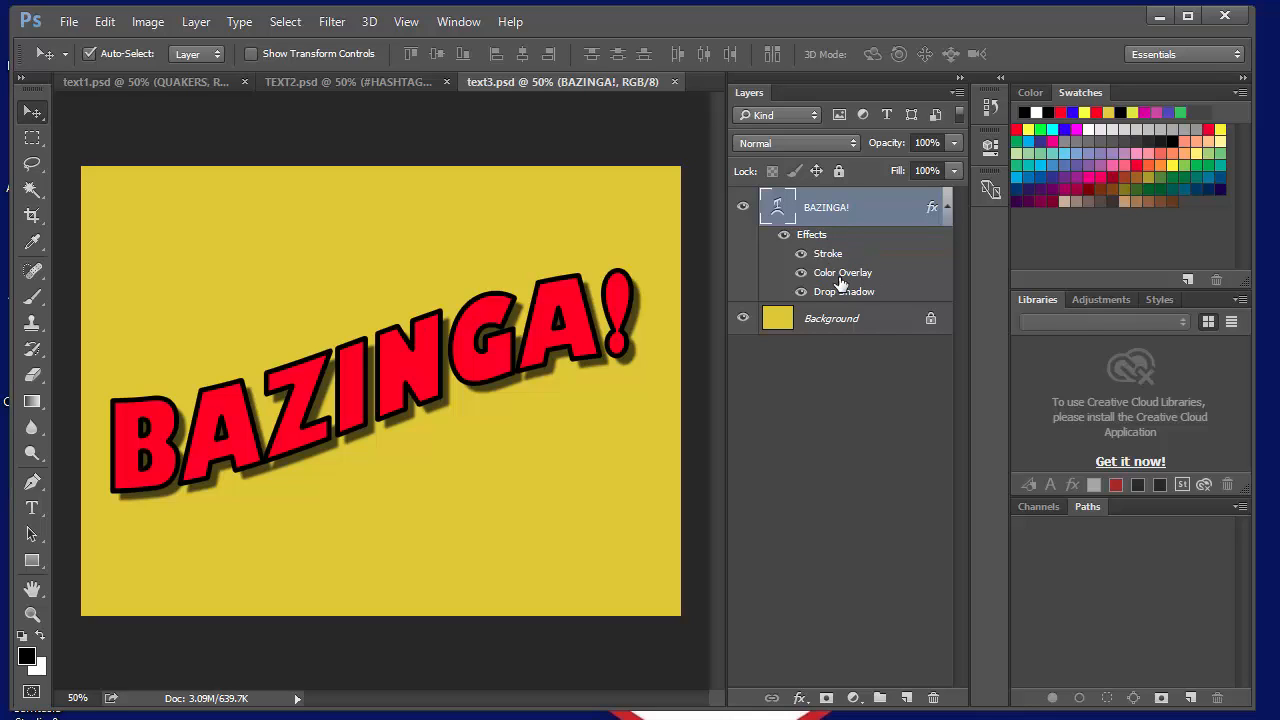
pyautogui.click(371, 81)
pyautogui.click(157, 81)
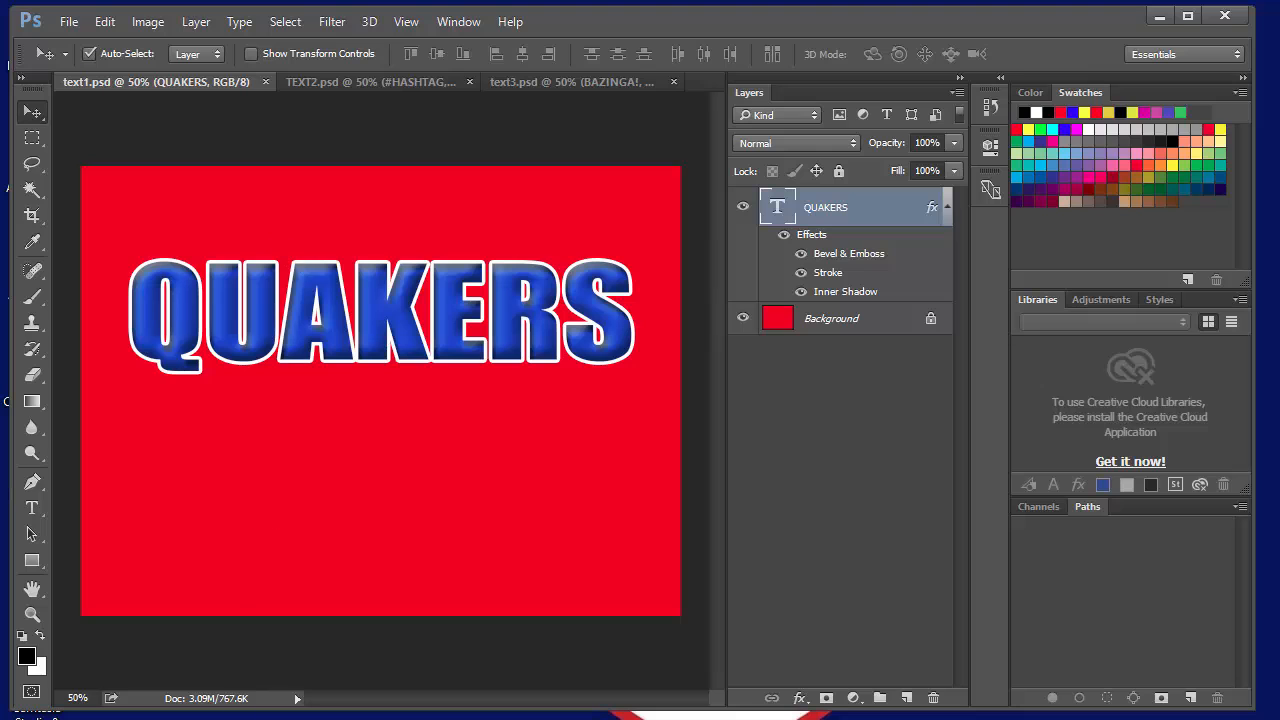
# Step: Switch to the Schoology course materials page in the browser
pyautogui.hotkey('alt', 'Tab')
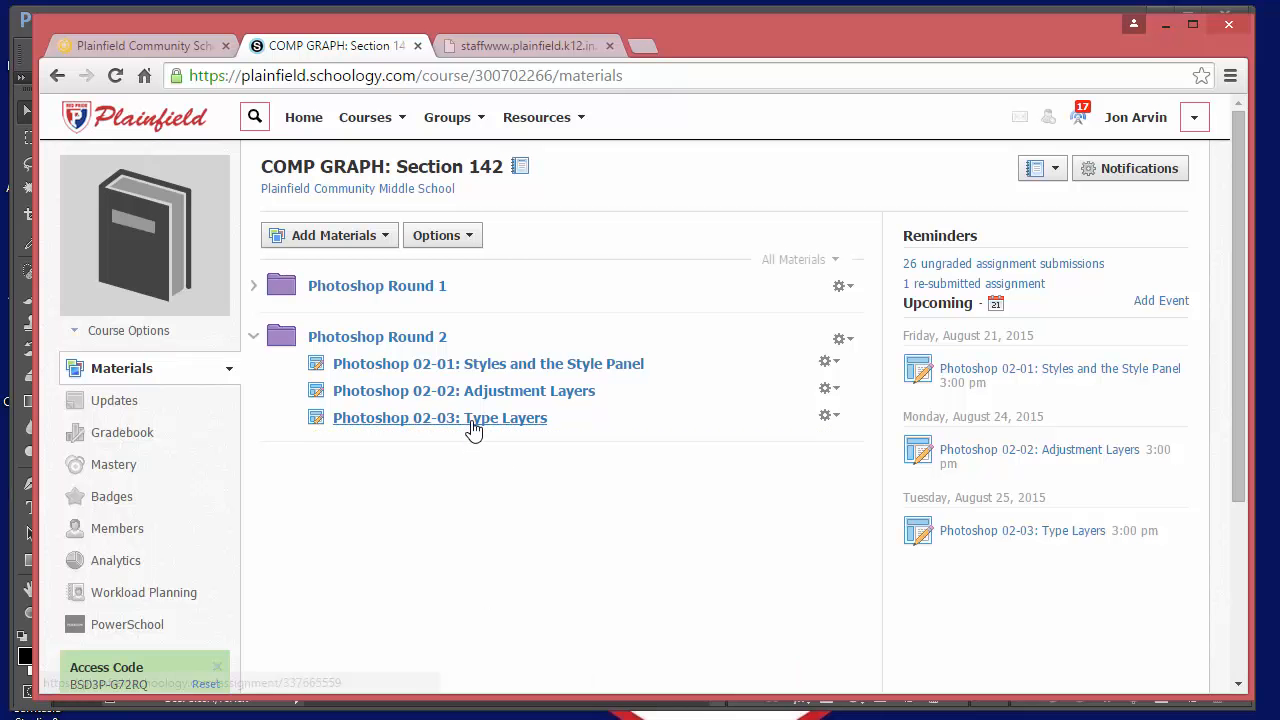